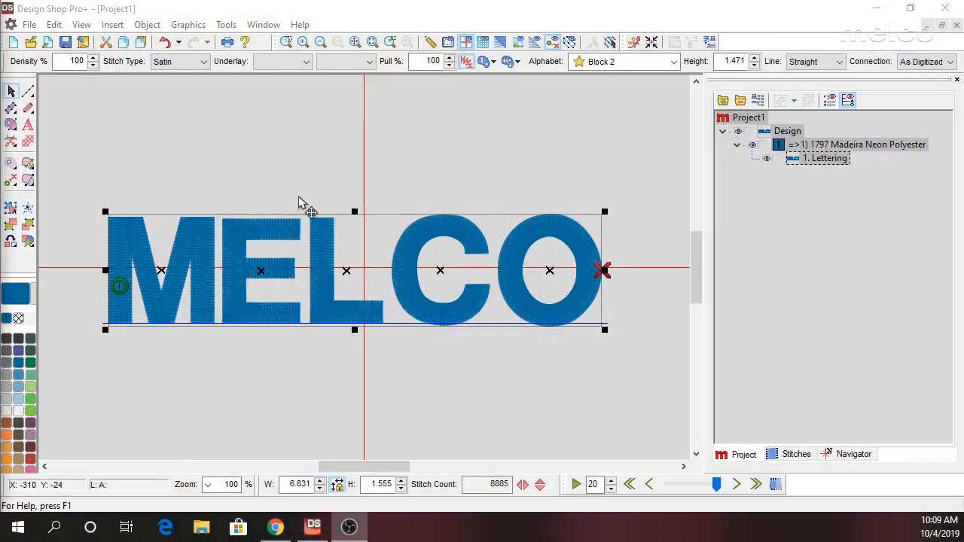
# Change the MELCO lettering's alphabet to the TrueType font Cambria and make it bold.
pyautogui.click(675, 65)
pyautogui.click(596, 225)
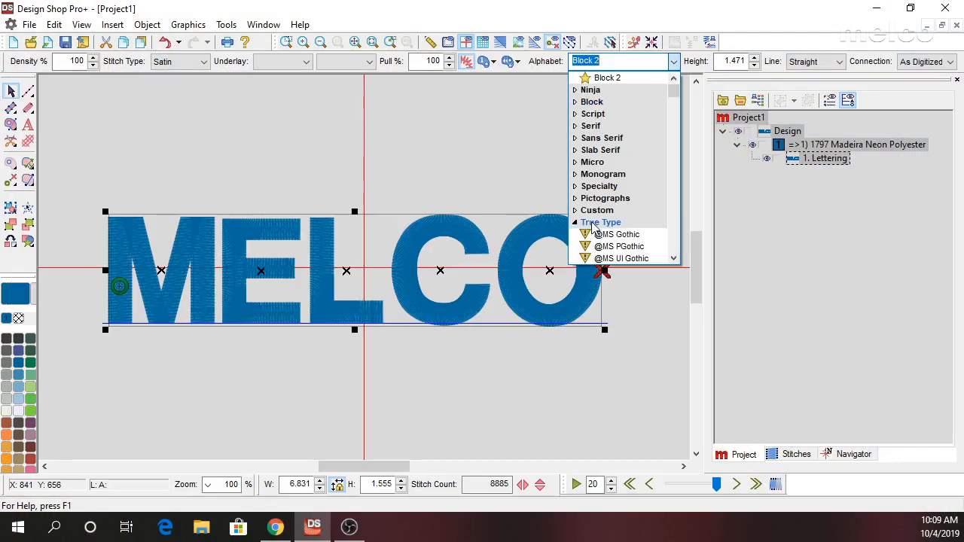
pyautogui.scroll(-15, 595, 228)
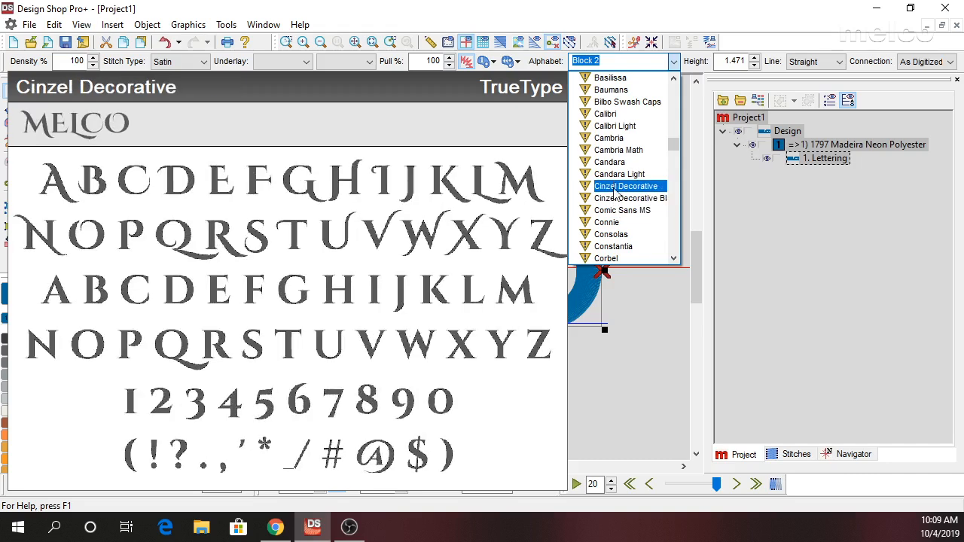
pyautogui.click(609, 138)
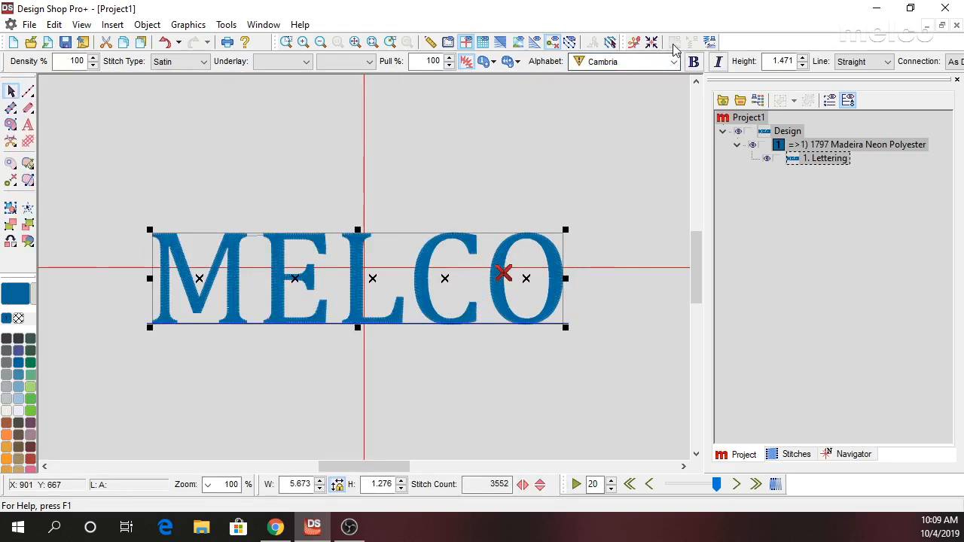
pyautogui.click(694, 63)
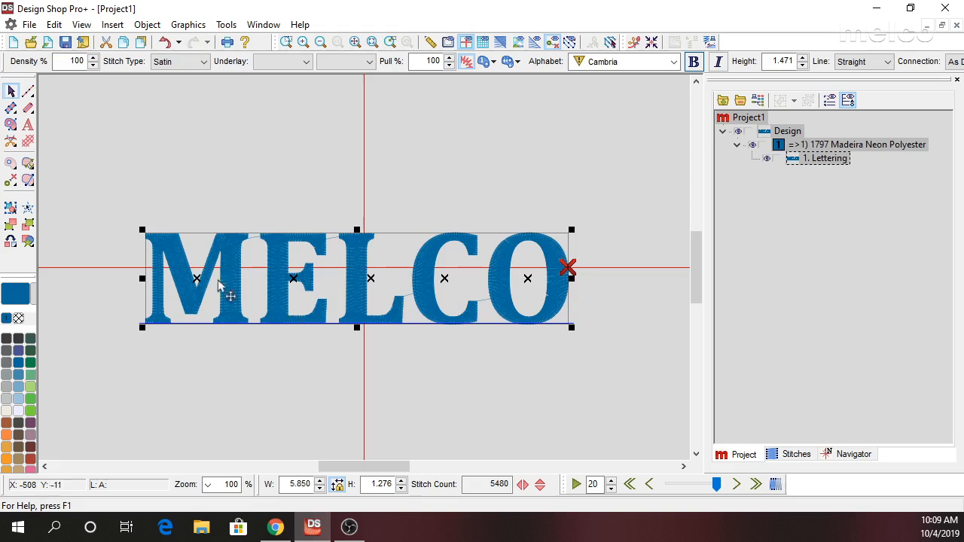
# Convert the MELCO lettering to Complex Fill, replacing the original element, and turn on the 3D stitch display.
pyautogui.click(11, 242)
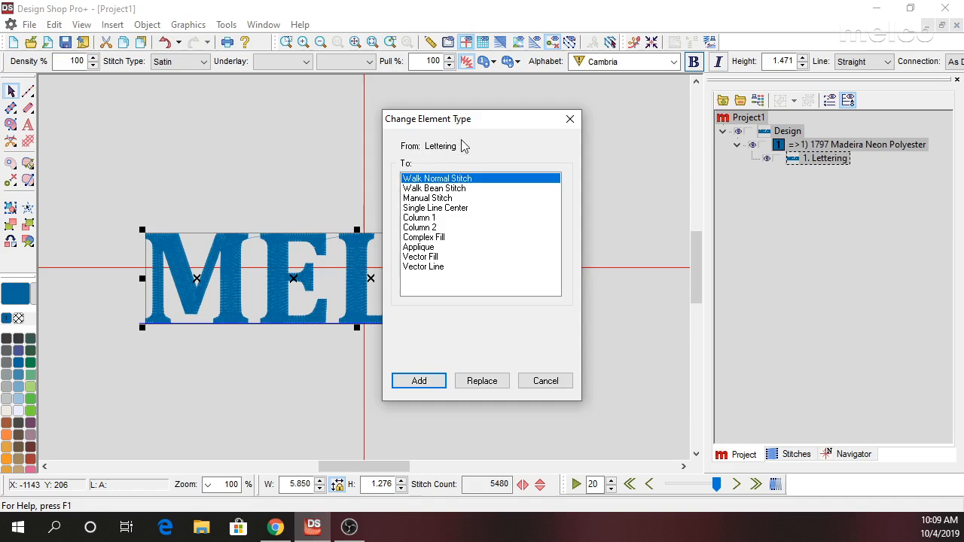
pyautogui.click(423, 238)
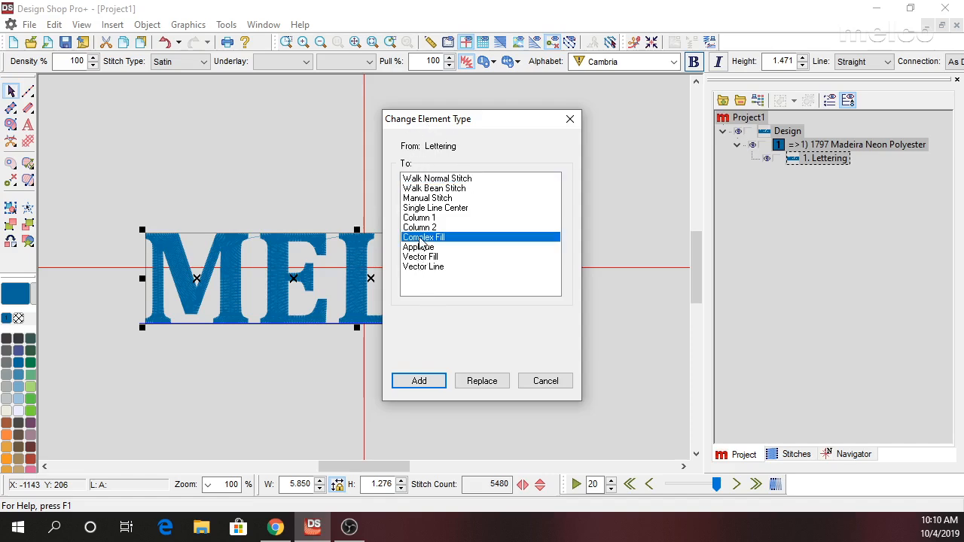
pyautogui.click(482, 380)
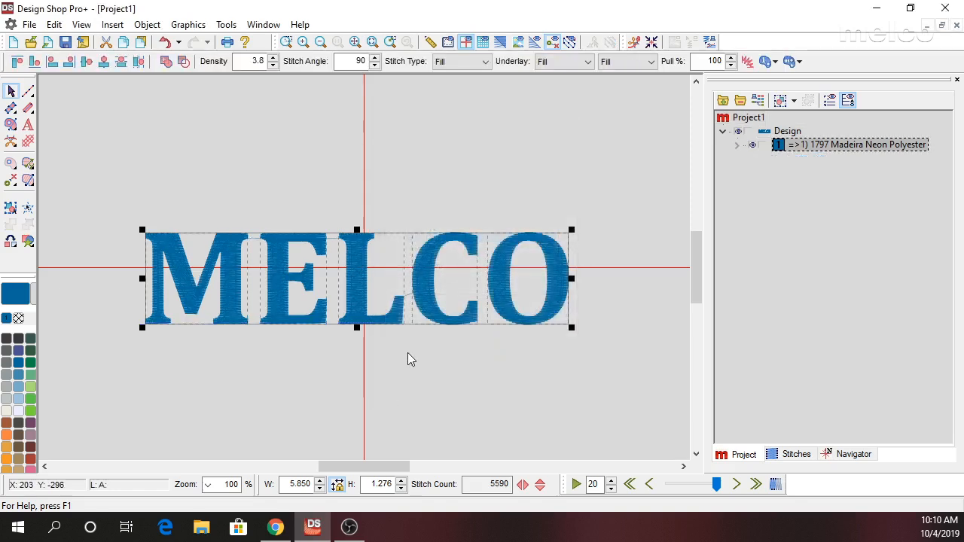
pyautogui.click(247, 340)
pyautogui.click(499, 43)
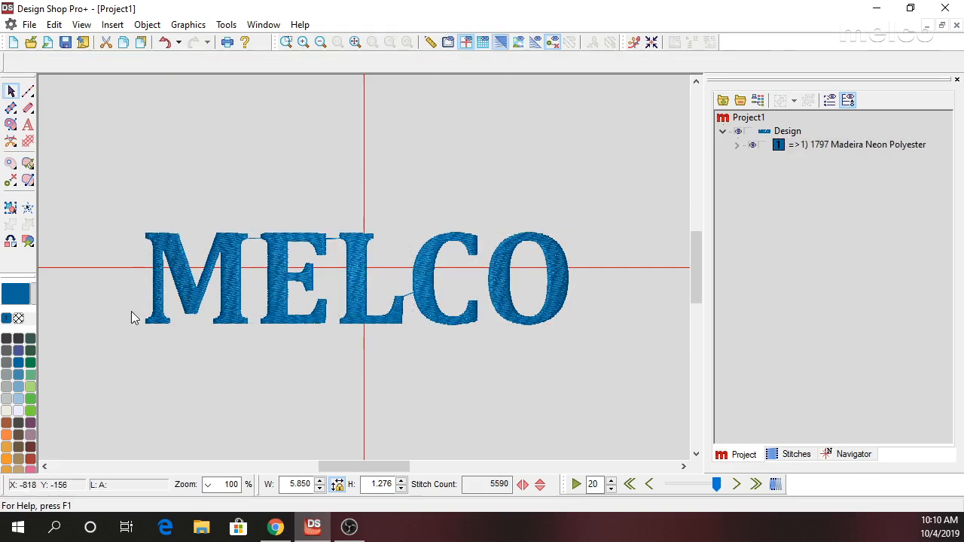
# Duplicate the letter M and set both underlays of the copy to None.
pyautogui.click(225, 279)
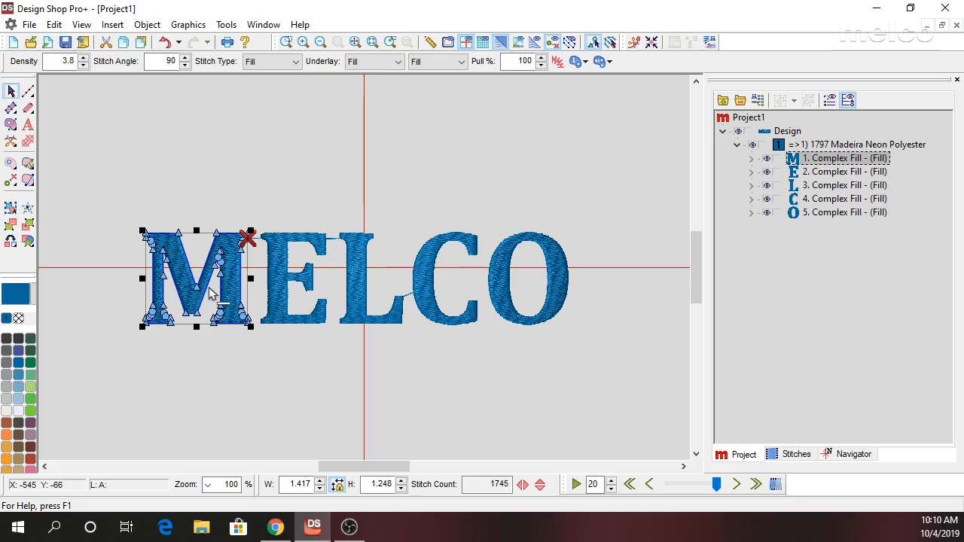
pyautogui.hotkey('ctrl', 'd')
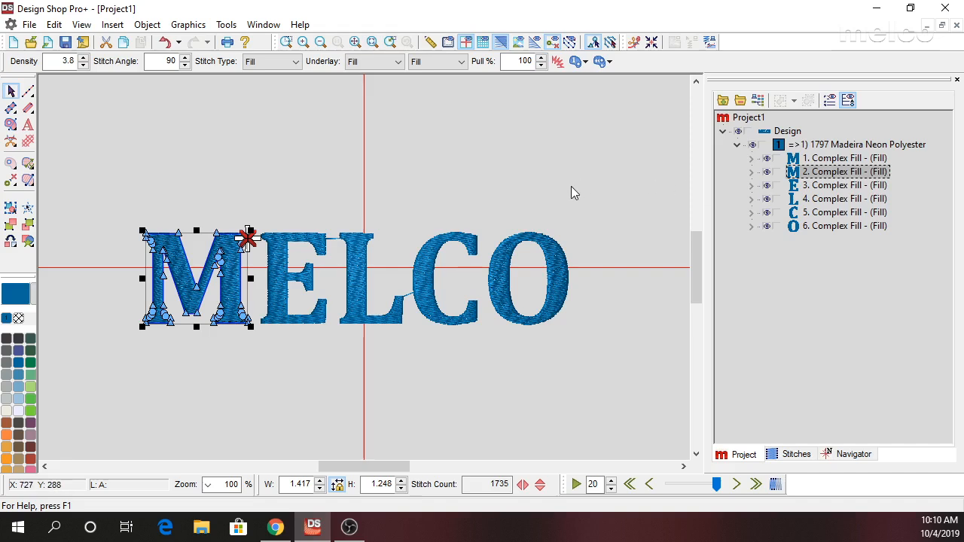
pyautogui.click(384, 61)
pyautogui.click(362, 75)
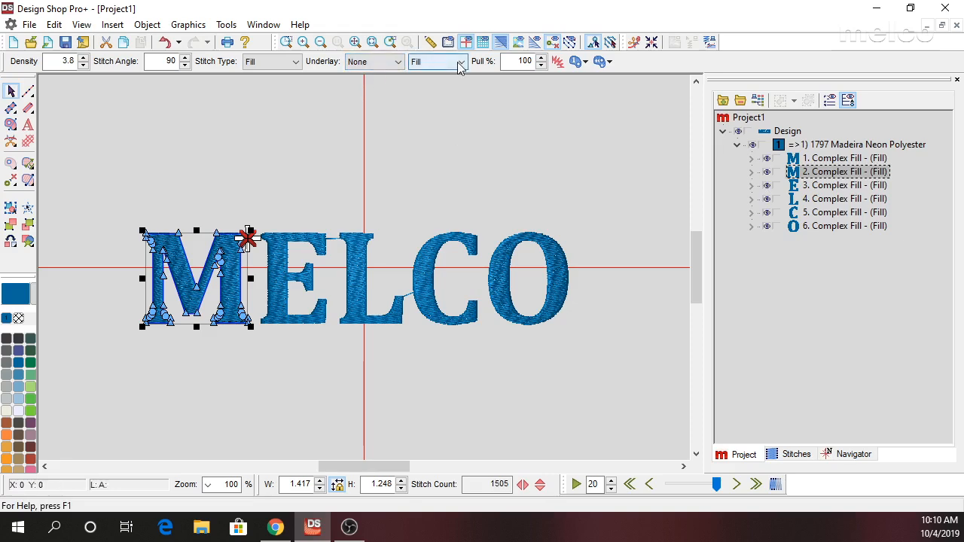
pyautogui.click(459, 62)
pyautogui.click(429, 75)
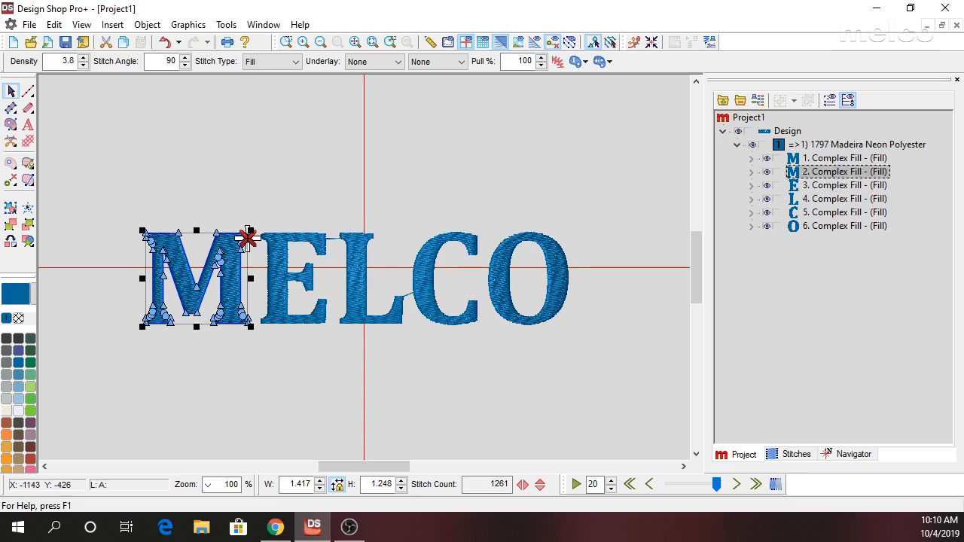
# Recolor the duplicate M to 1953 Pastel Blue and apply a Linear Custom Density effect to it.
pyautogui.click(18, 400)
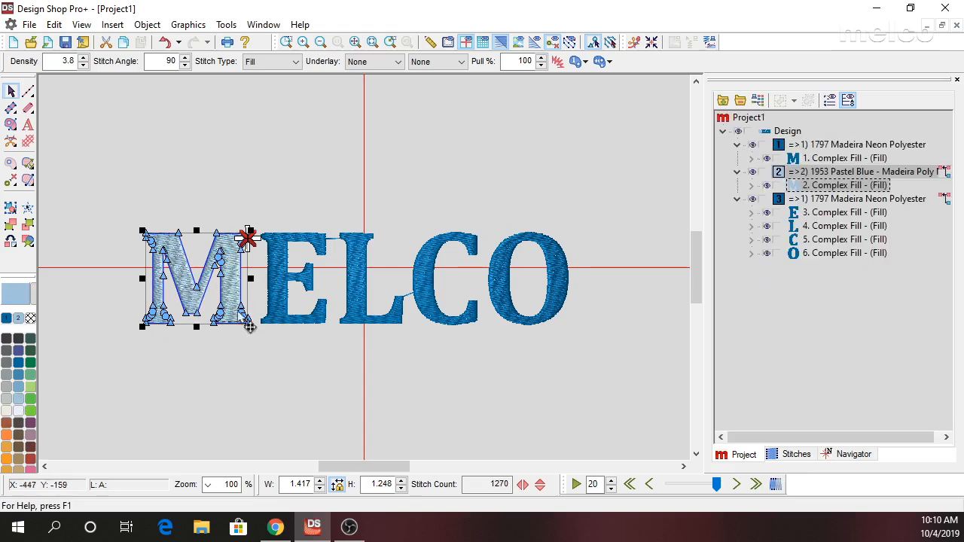
pyautogui.scroll(3, 193, 319)
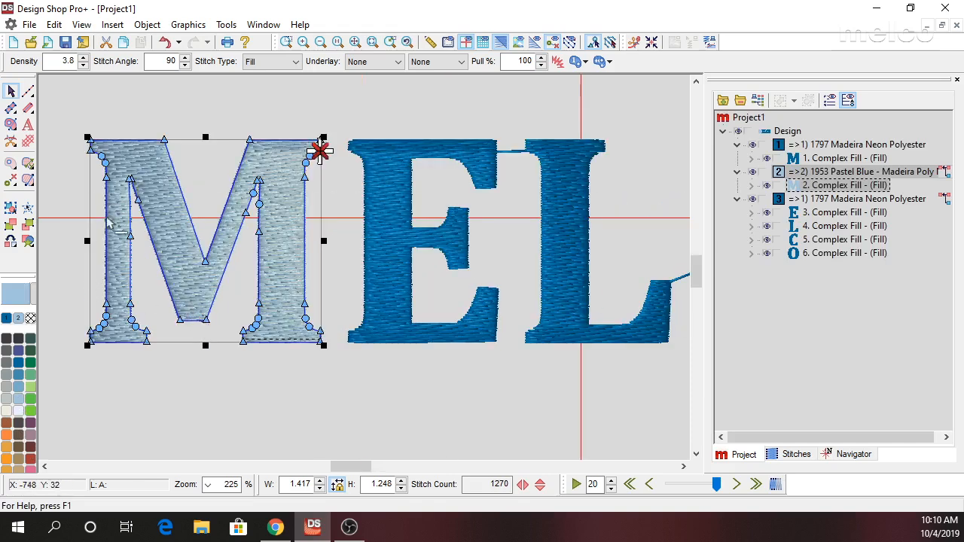
pyautogui.rightClick(193, 174)
pyautogui.click(238, 186)
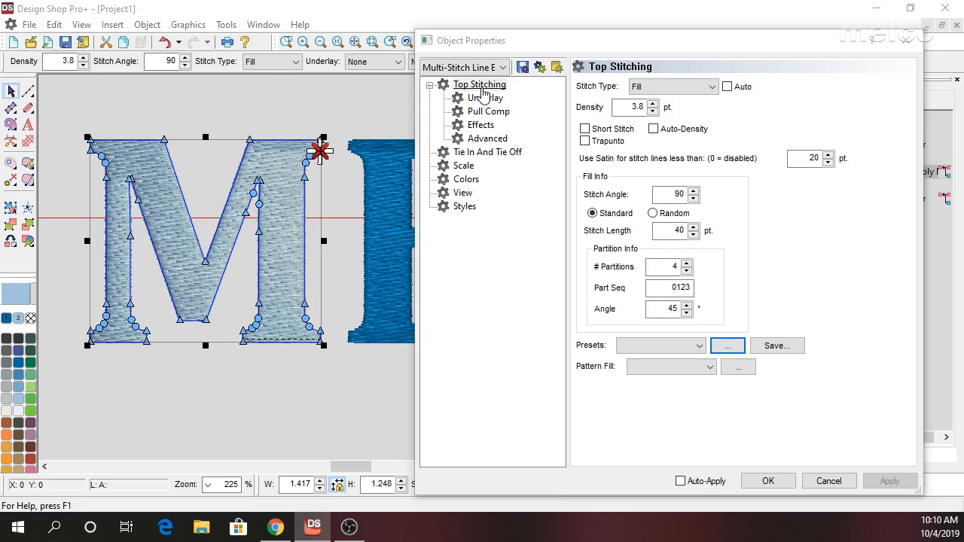
pyautogui.click(482, 128)
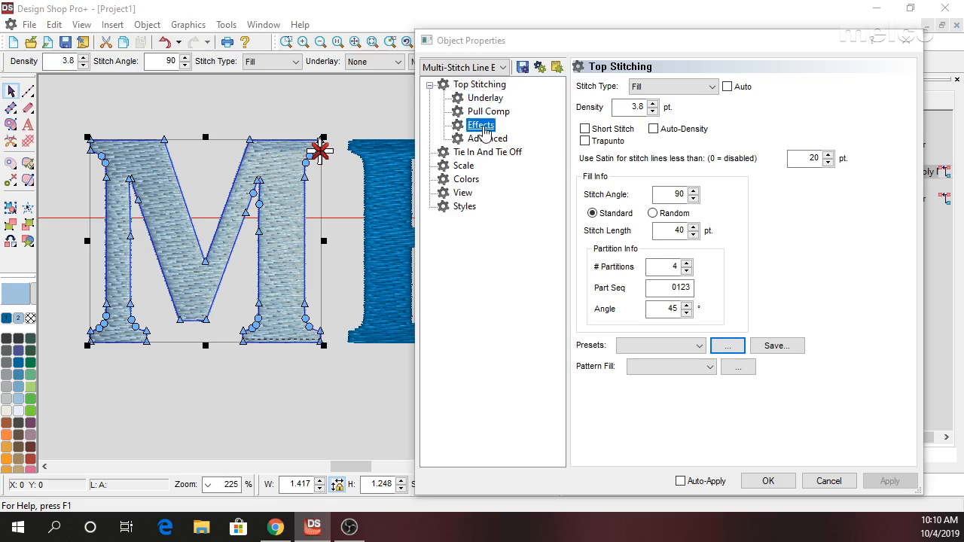
pyautogui.click(593, 177)
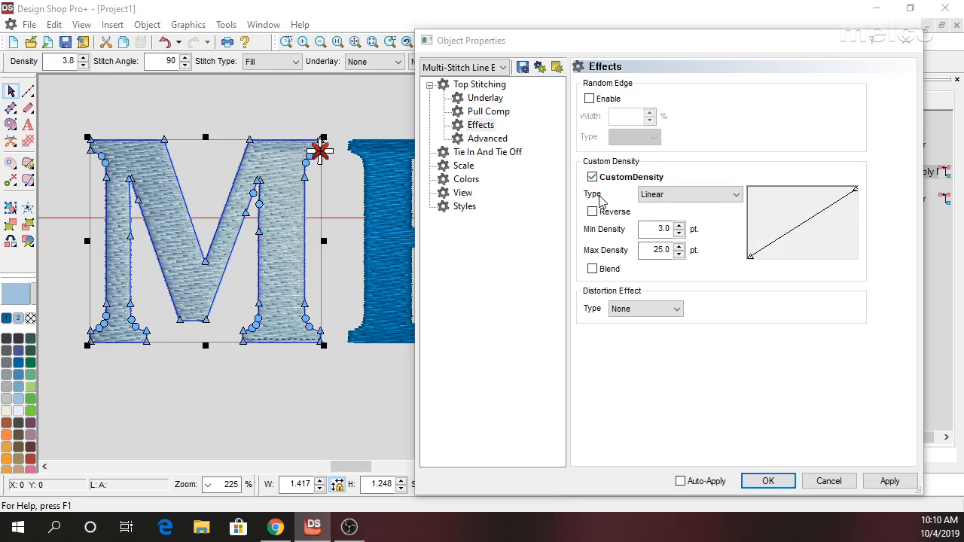
pyautogui.click(896, 482)
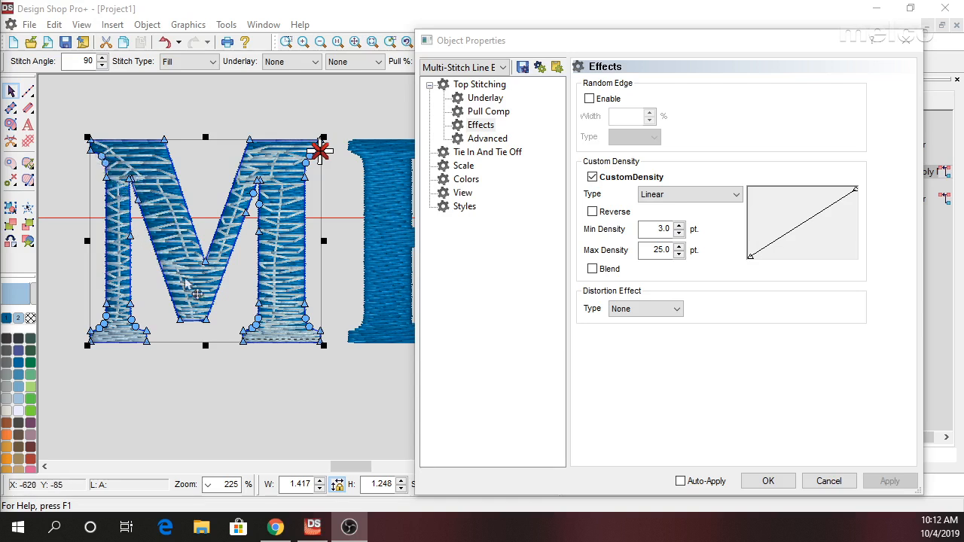
# Apply the Trapunto option to the top stitching of the pastel blue M.
pyautogui.click(489, 88)
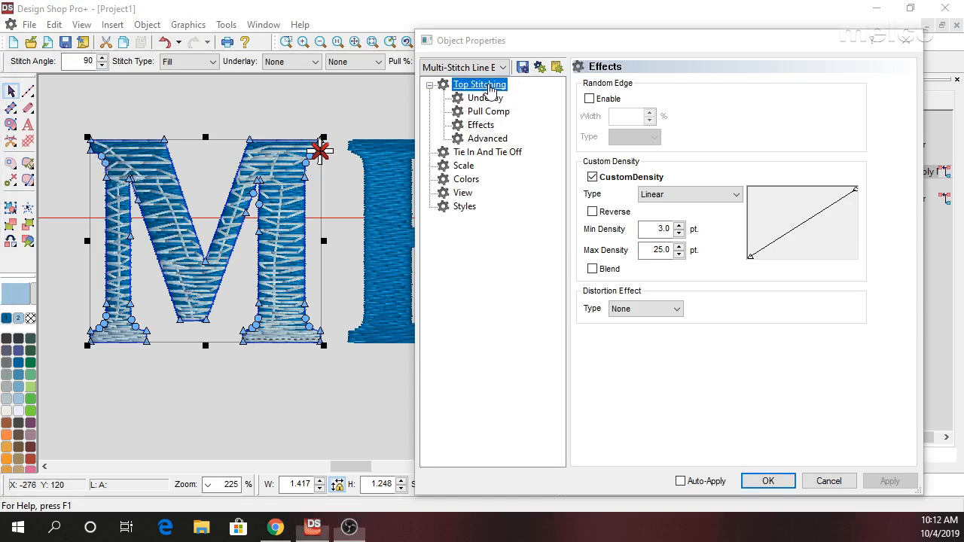
pyautogui.click(585, 120)
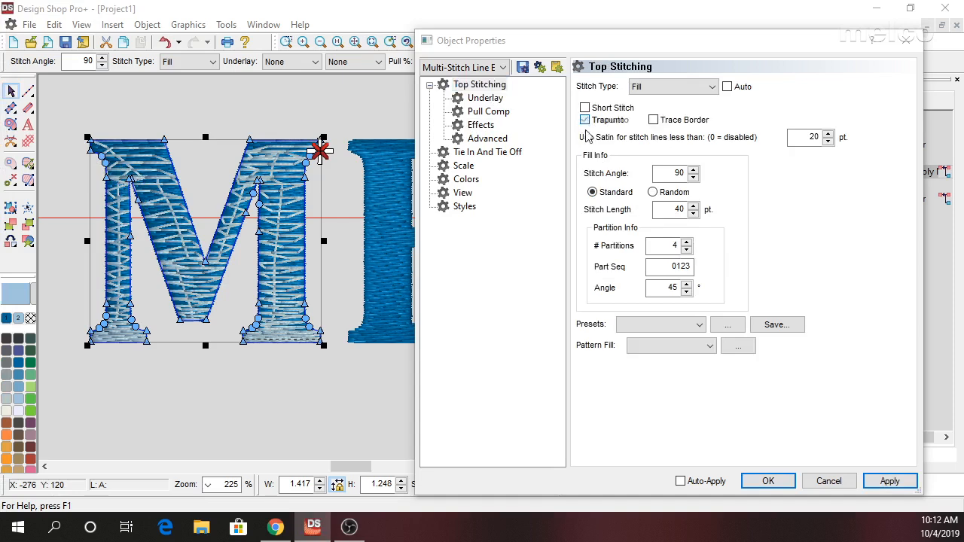
pyautogui.click(892, 483)
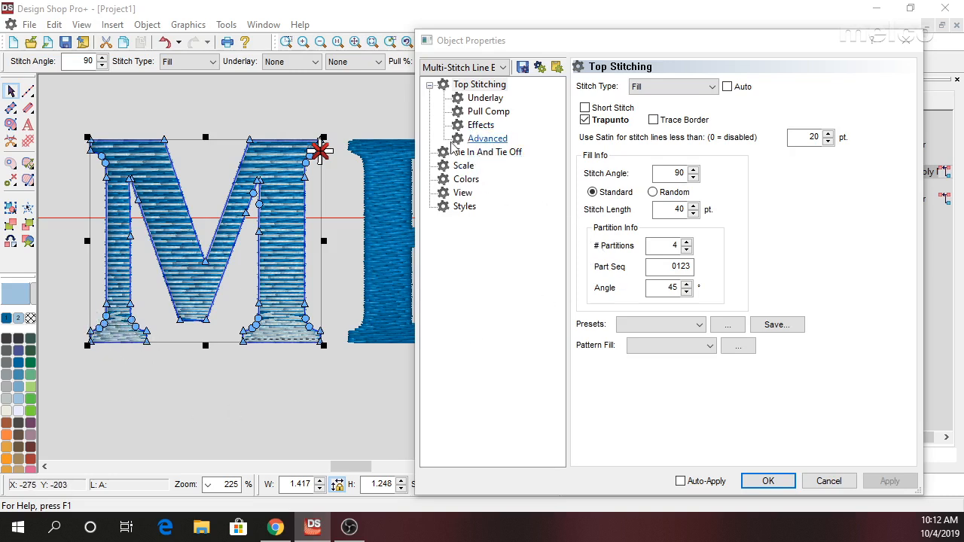
pyautogui.click(269, 400)
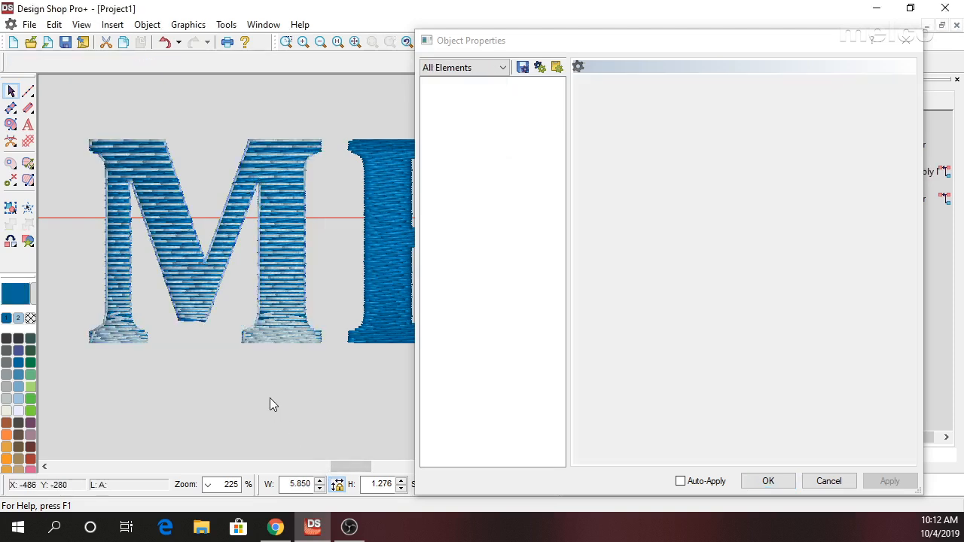
pyautogui.click(290, 276)
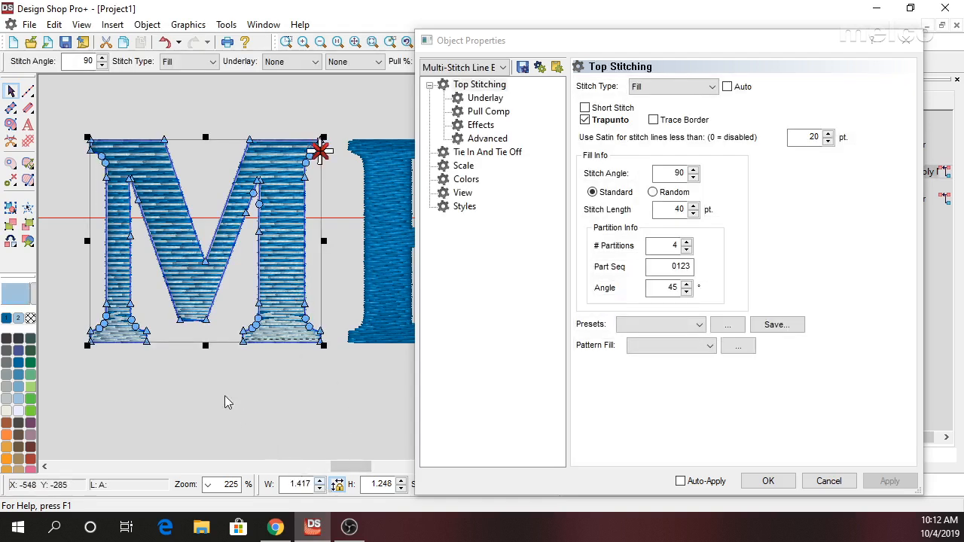
# Try a Single Line Center border with a width of 14 around the pastel blue M, and delete that border.
pyautogui.click(28, 110)
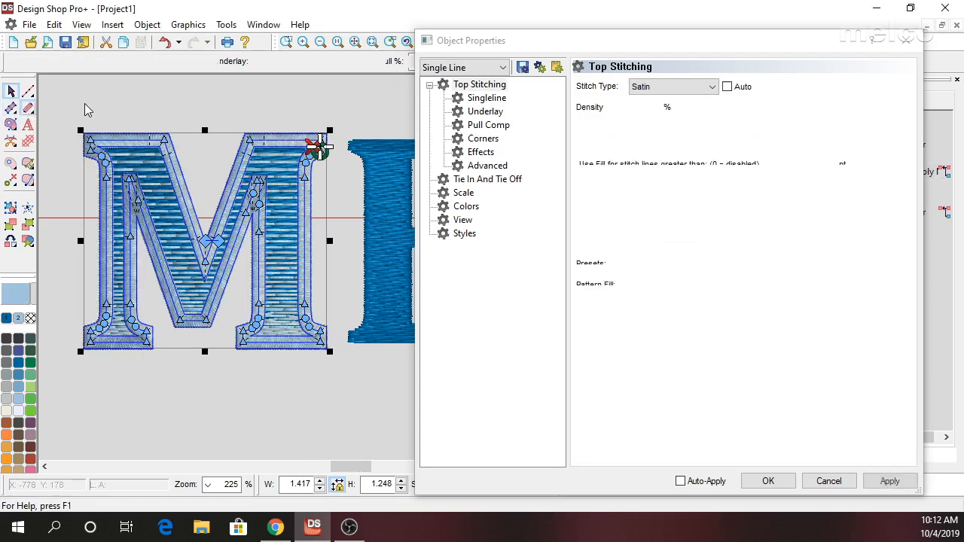
pyautogui.click(906, 40)
pyautogui.doubleClick(509, 61)
pyautogui.write('14')
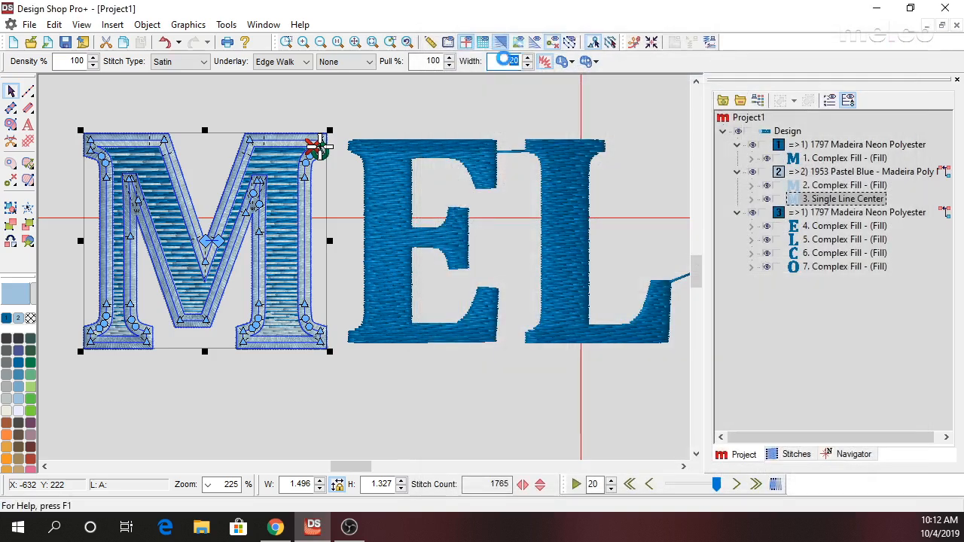
pyautogui.press('Return')
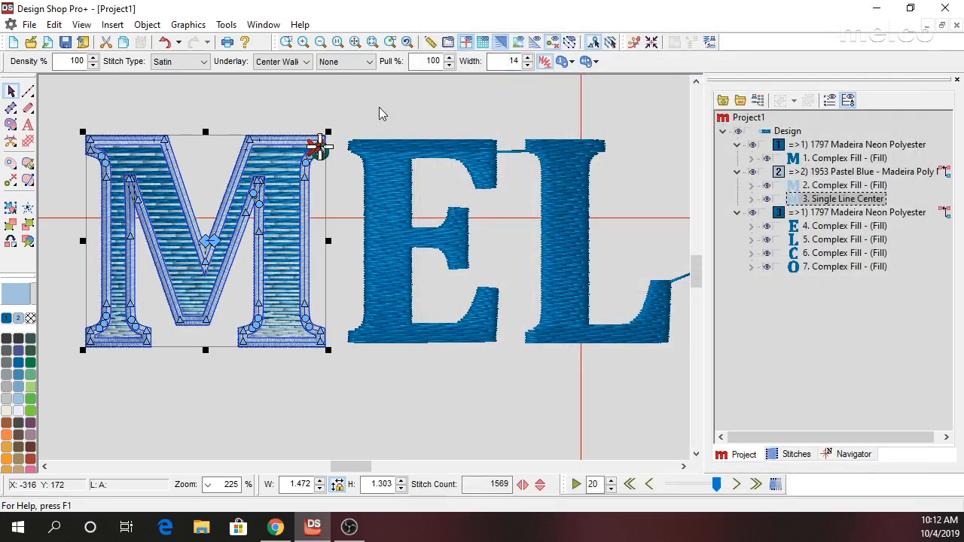
pyautogui.click(379, 108)
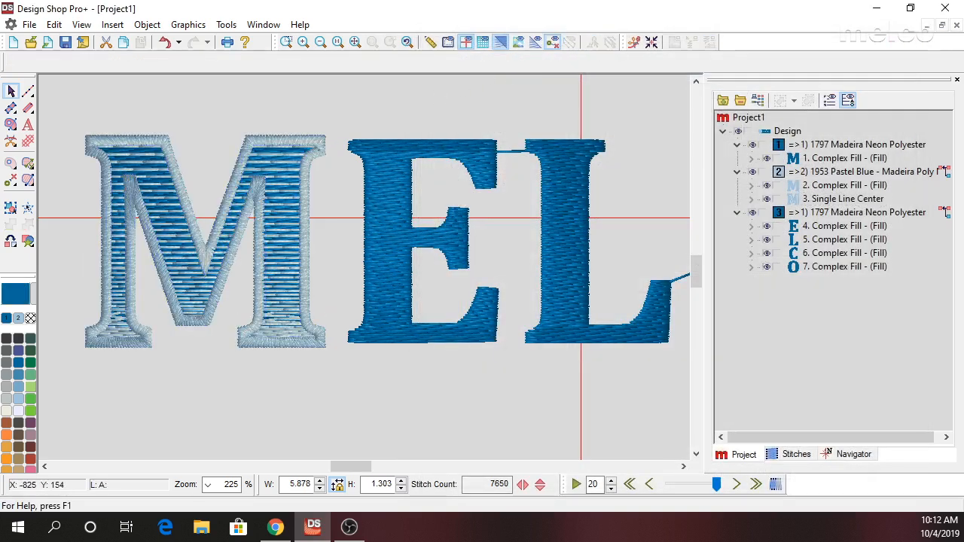
pyautogui.click(311, 143)
pyautogui.press('Delete')
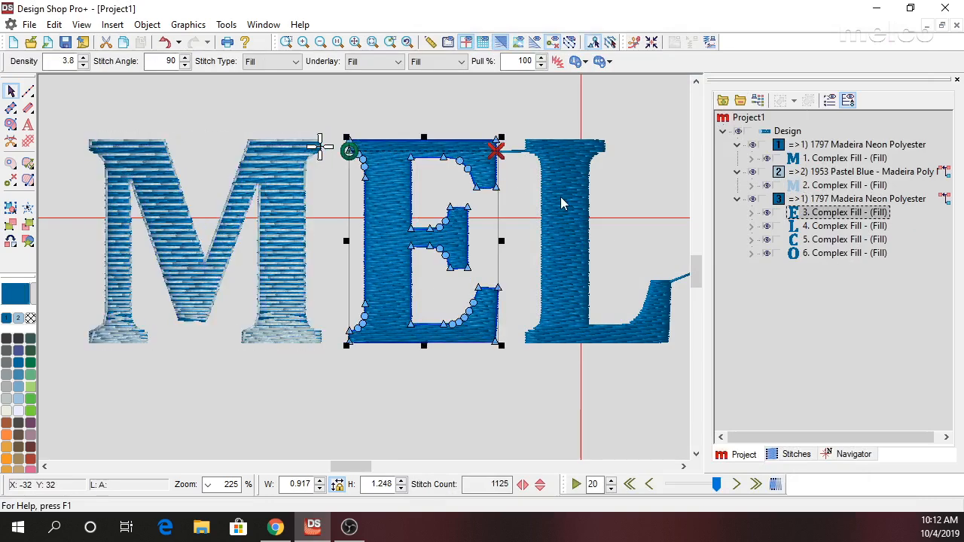
# Try a walk stitch outline with walk type Jump around the pastel blue M, and delete that outline.
pyautogui.click(219, 170)
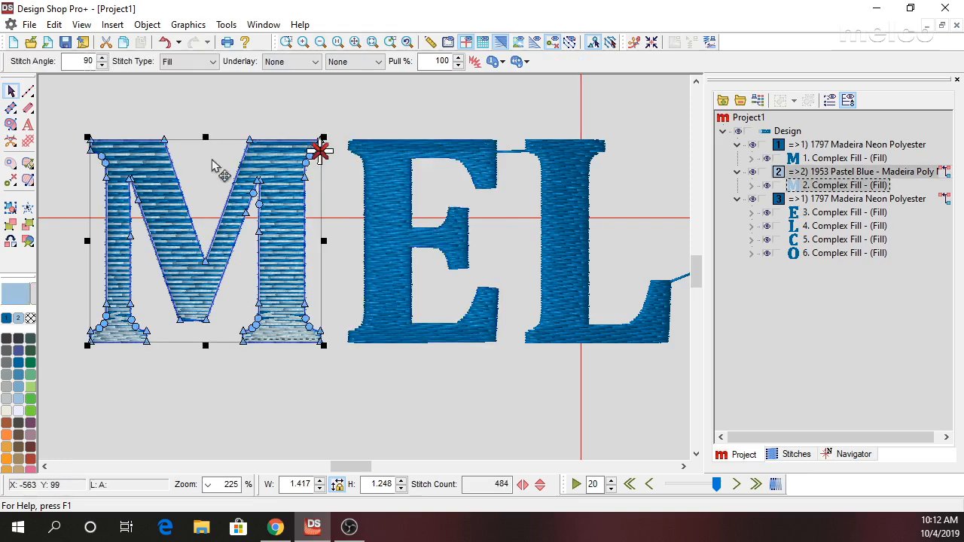
pyautogui.click(28, 92)
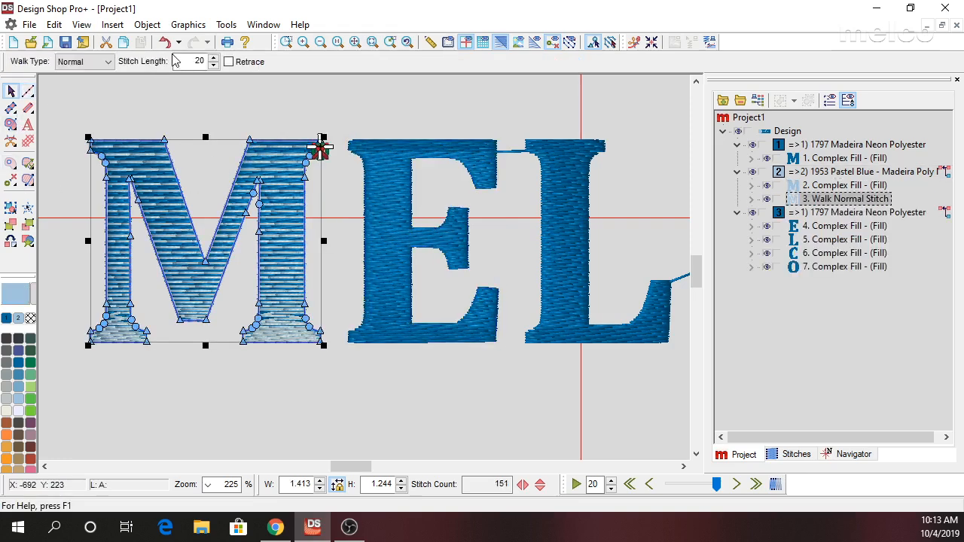
pyautogui.click(107, 62)
pyautogui.click(95, 83)
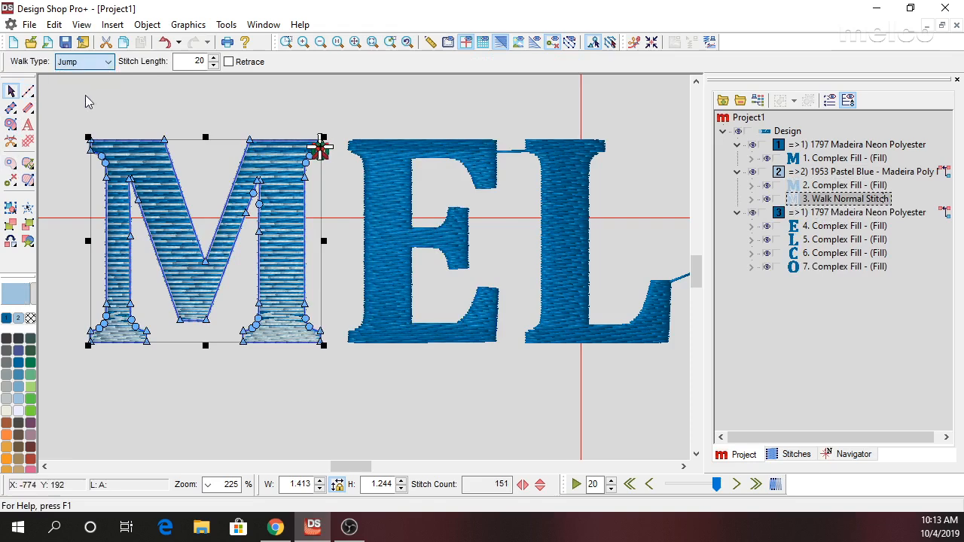
pyautogui.click(156, 115)
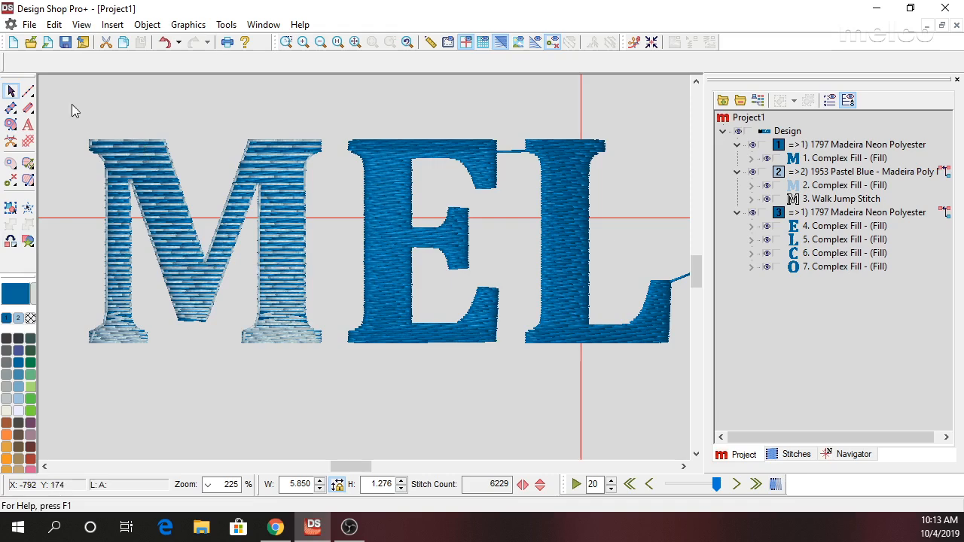
pyautogui.click(836, 200)
pyautogui.press('Delete')
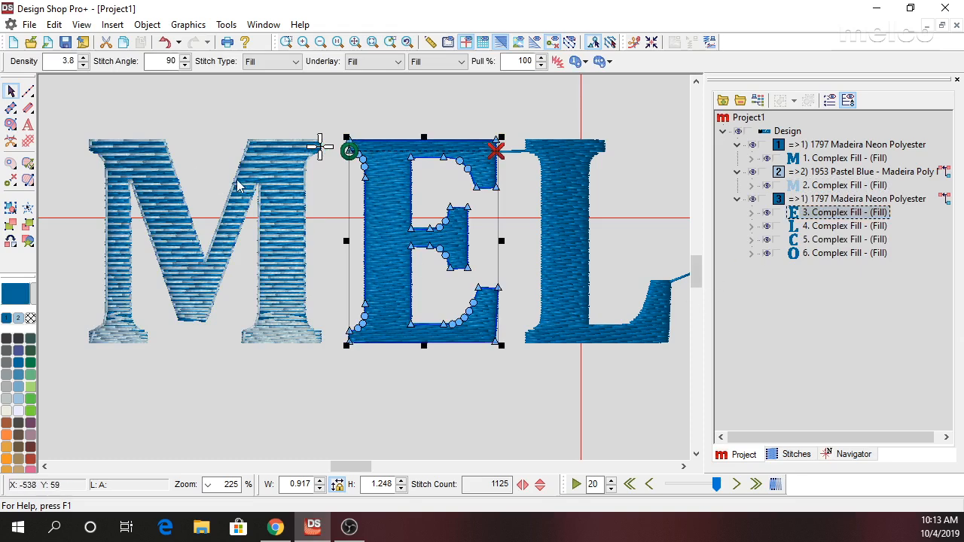
# Set the top stitching stitch length of the pastel blue M to 30 pt.
pyautogui.press('Escape')
pyautogui.click(300, 180)
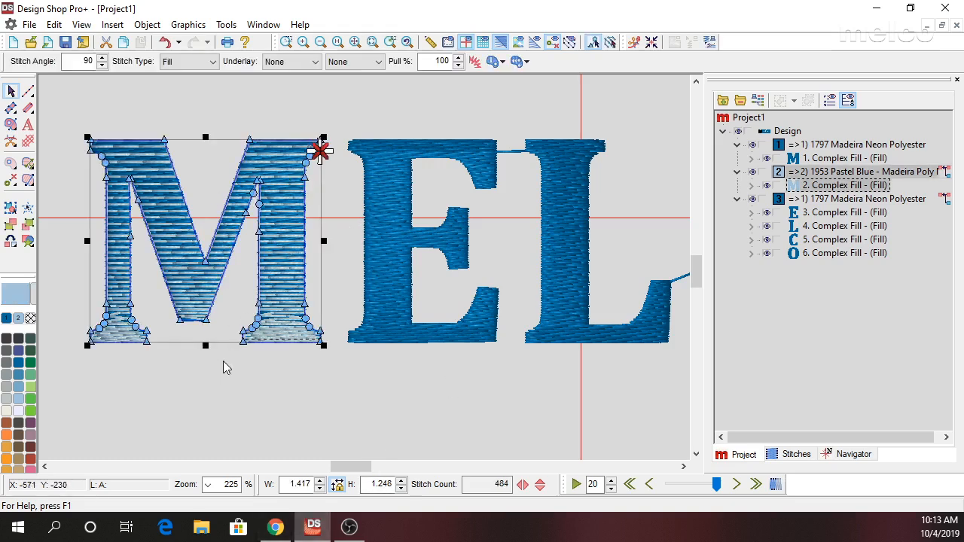
pyautogui.rightClick(284, 210)
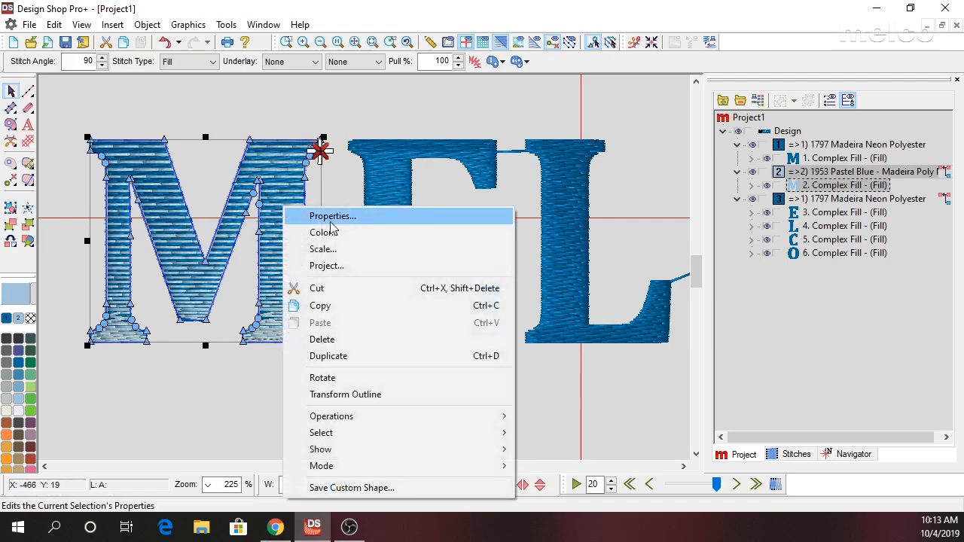
pyautogui.click(332, 218)
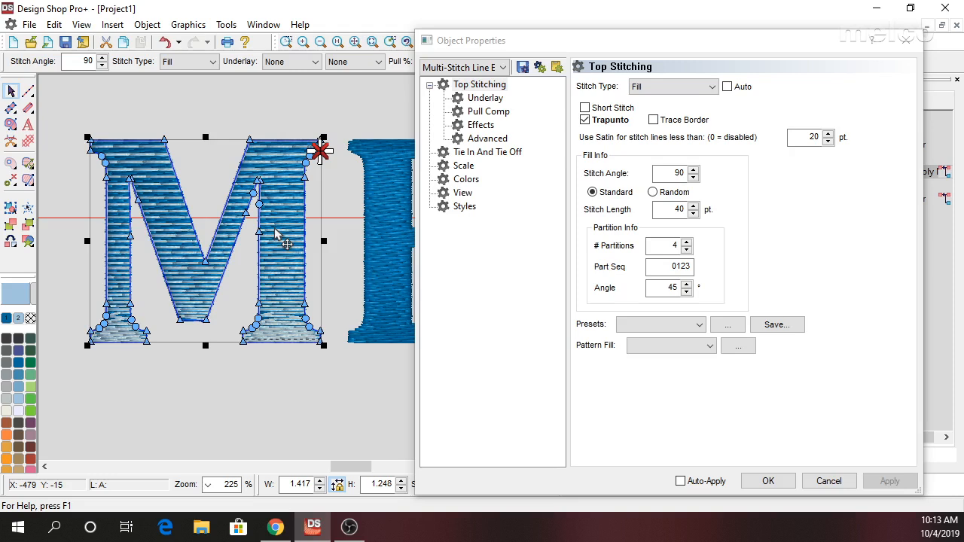
pyautogui.doubleClick(678, 211)
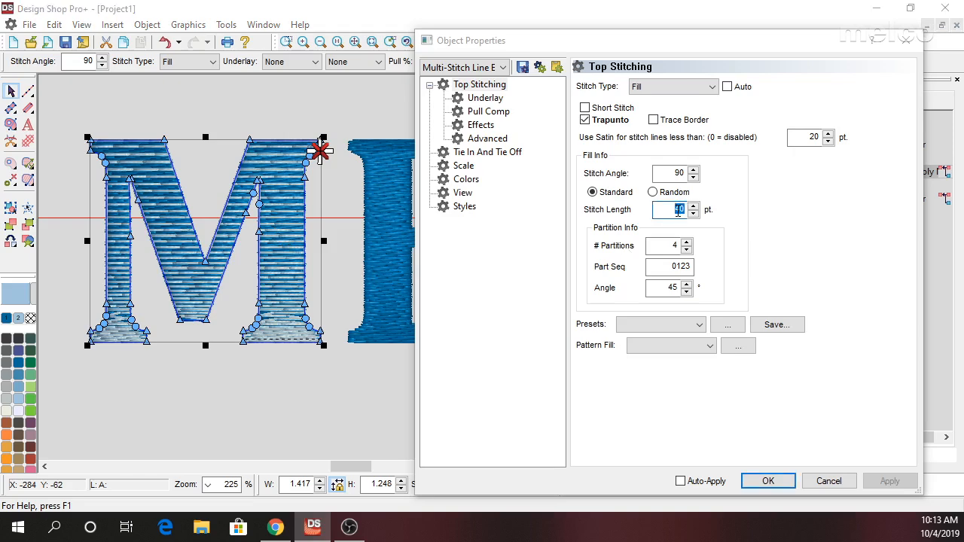
pyautogui.write('30')
pyautogui.click(892, 480)
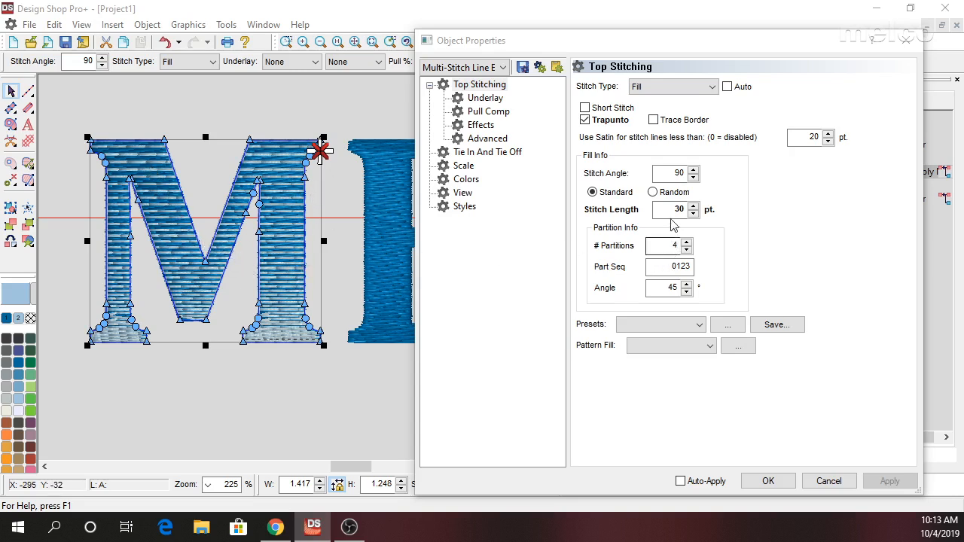
# Switch the pastel blue M's fill from Standard to Random stitching and accept the object properties.
pyautogui.click(652, 192)
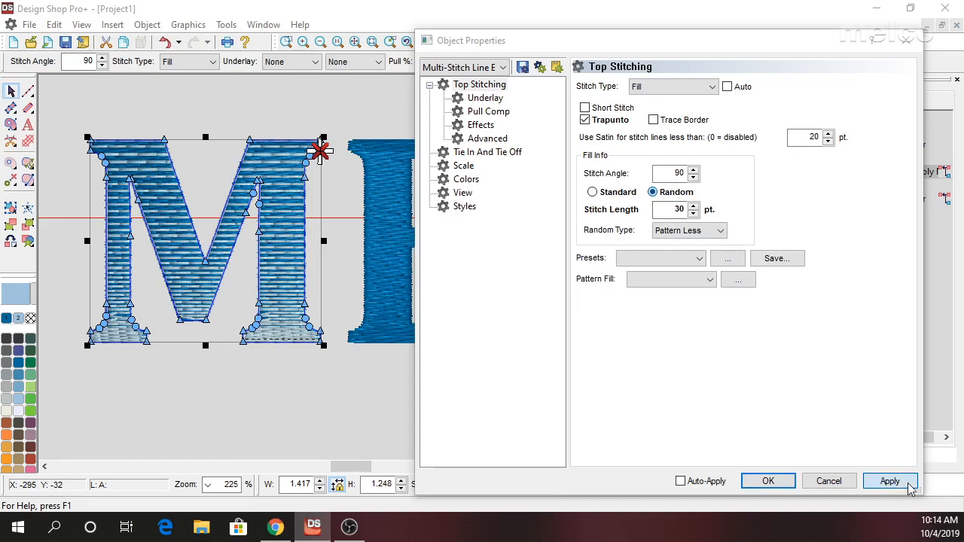
pyautogui.click(910, 487)
pyautogui.click(769, 481)
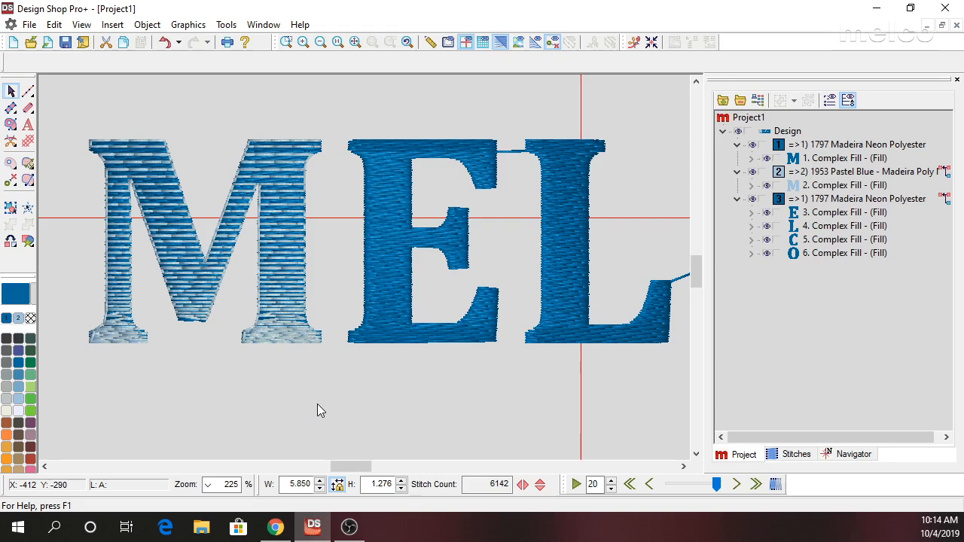
pyautogui.scroll(-1, 318, 395)
pyautogui.scroll(-5, 318, 394)
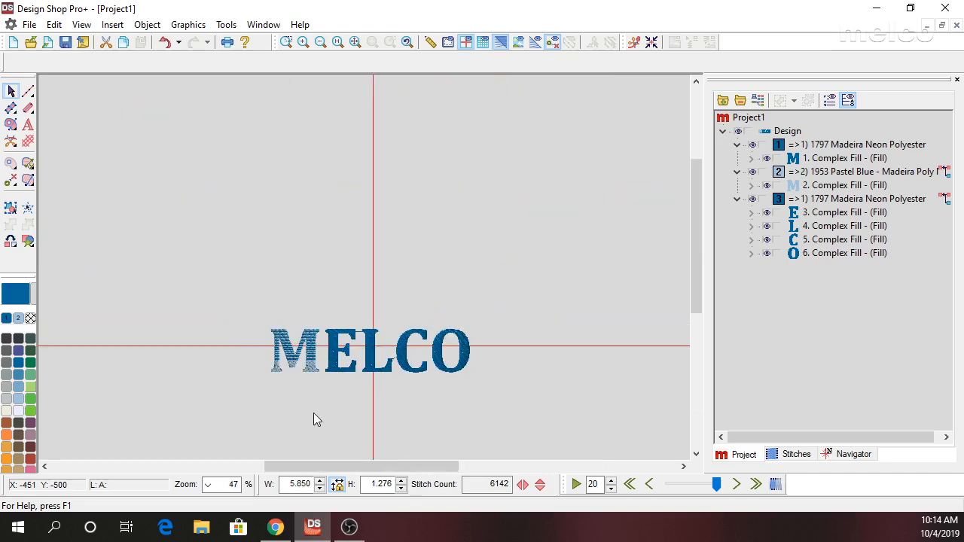
pyautogui.scroll(3, 306, 390)
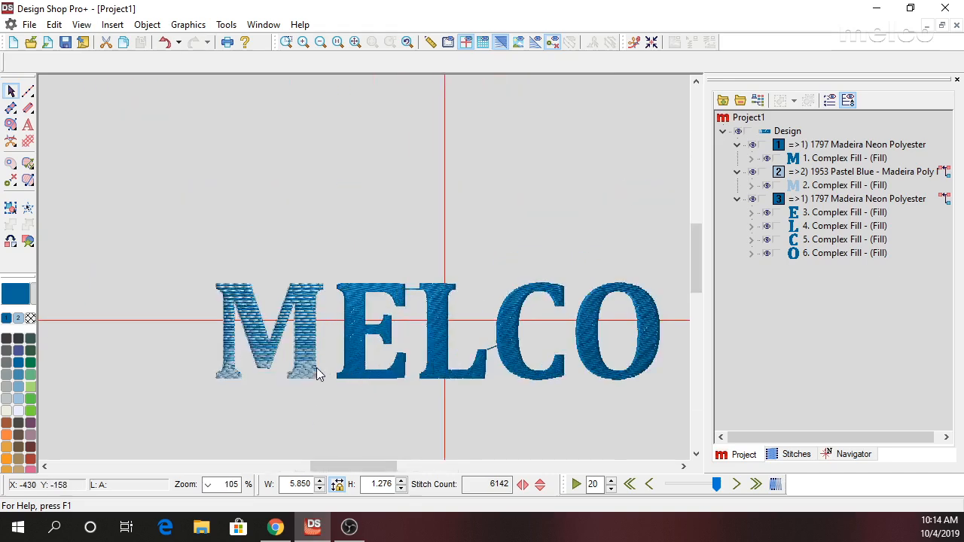
# Change the Custom Density type of the pastel blue M to Exponential.
pyautogui.click(308, 328)
pyautogui.rightClick(311, 329)
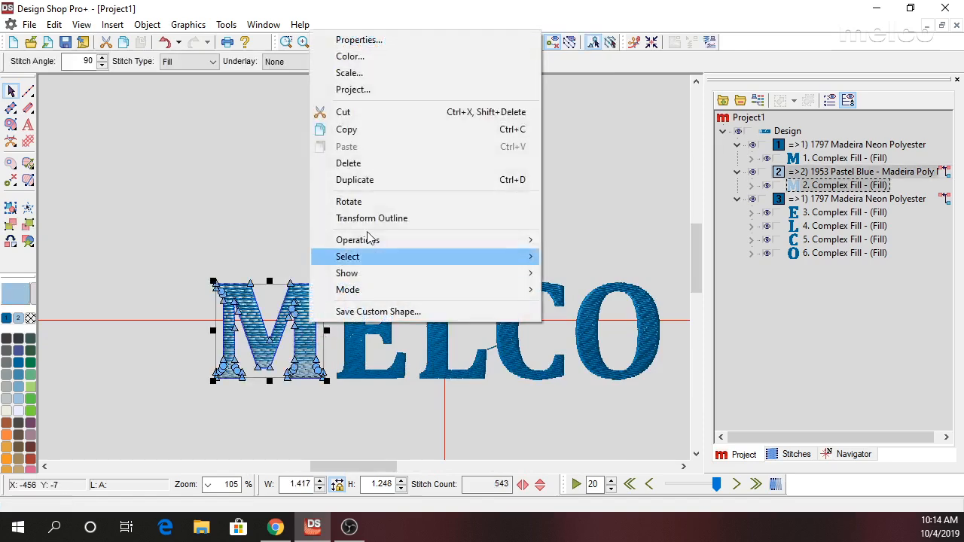
pyautogui.click(398, 36)
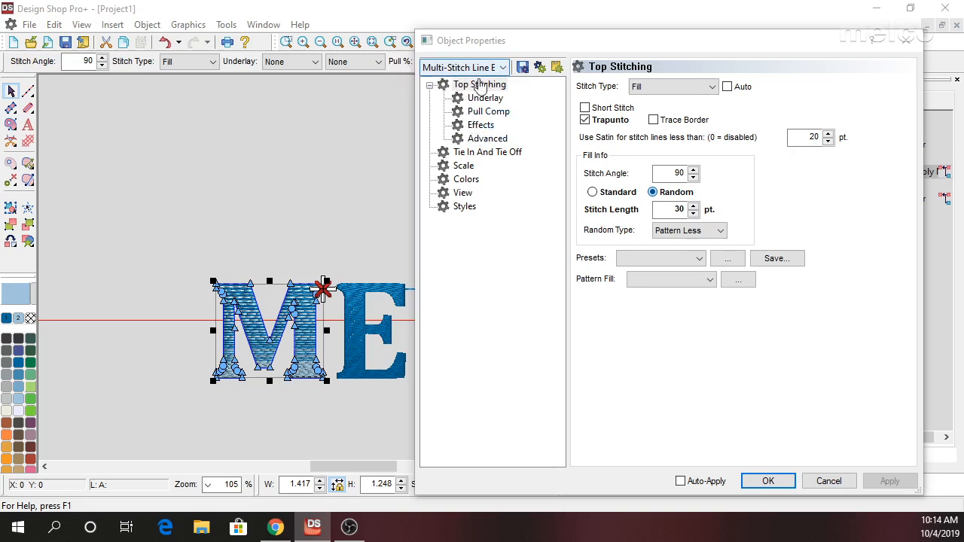
pyautogui.click(480, 126)
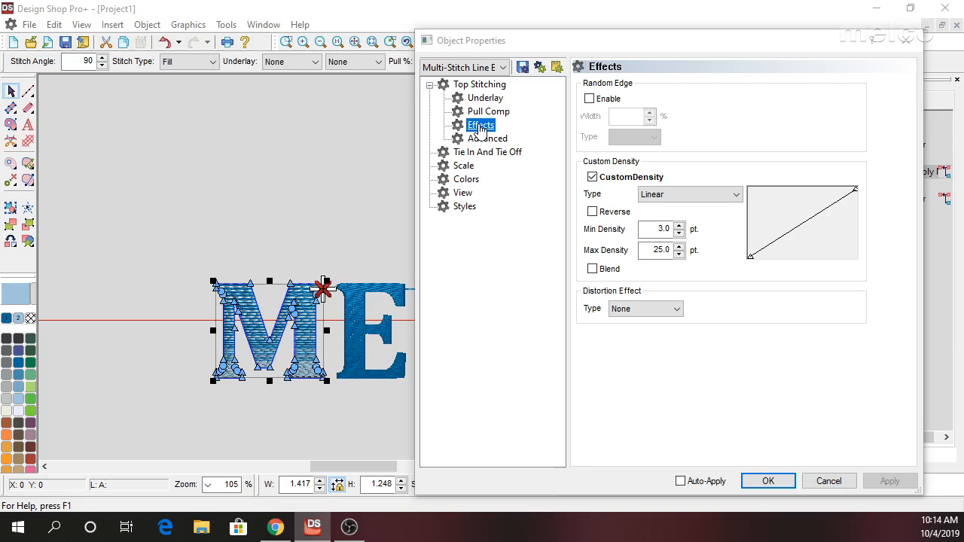
pyautogui.click(700, 195)
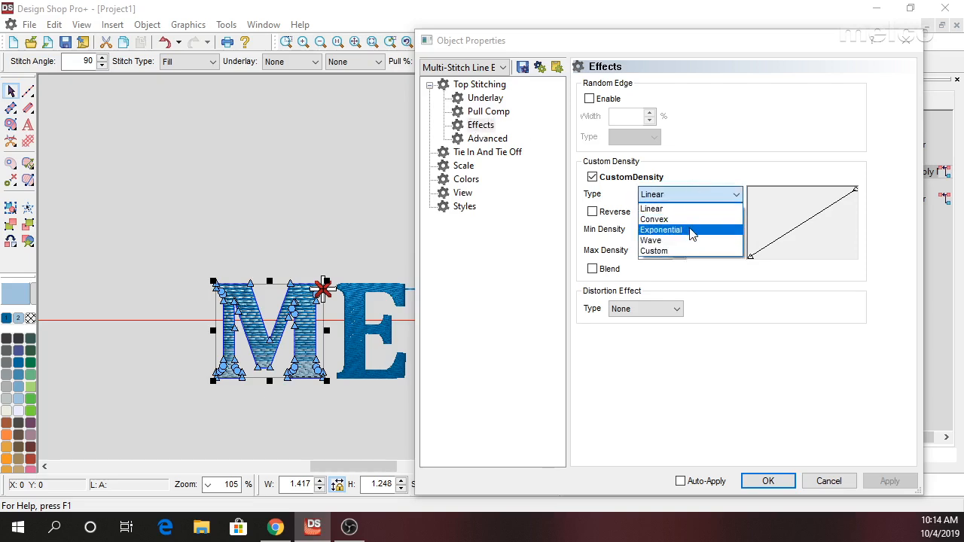
pyautogui.click(692, 230)
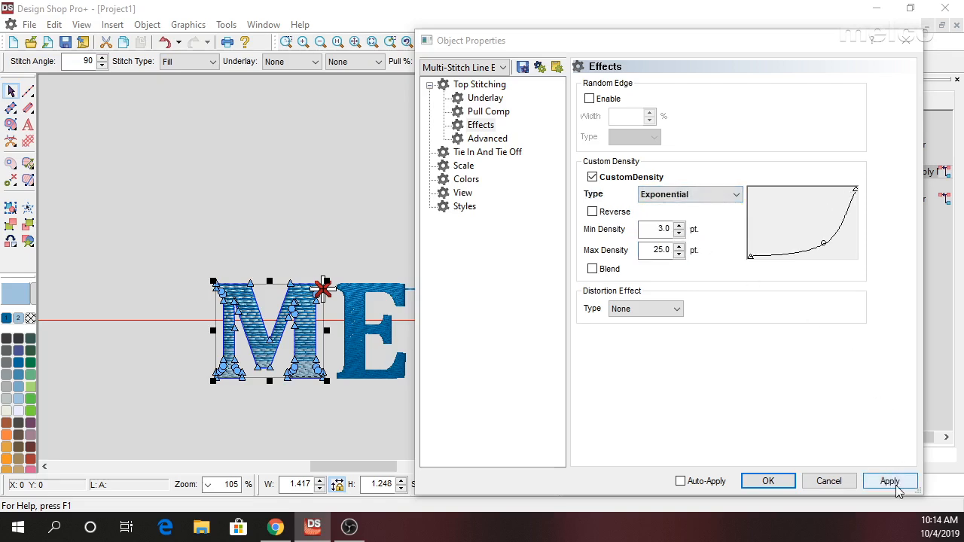
pyautogui.click(890, 481)
pyautogui.click(759, 483)
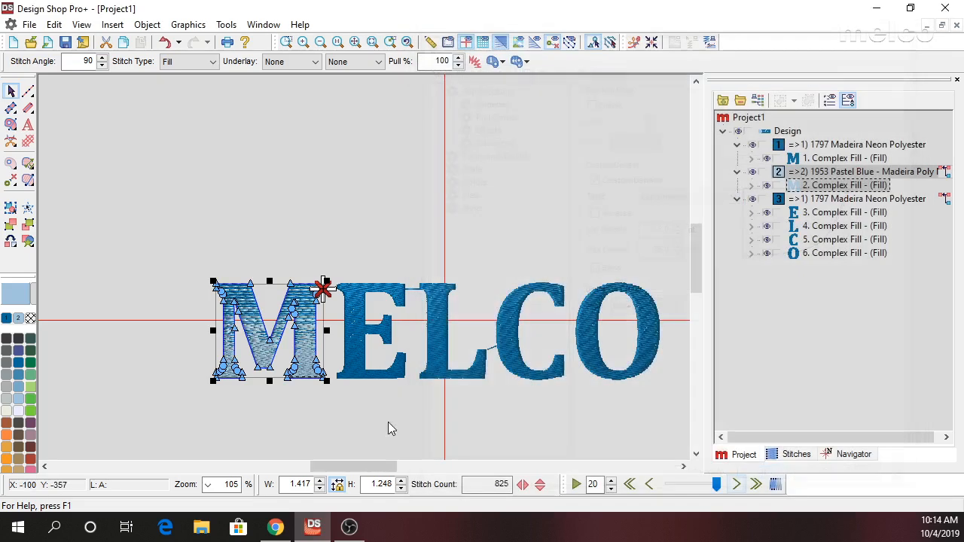
pyautogui.click(338, 405)
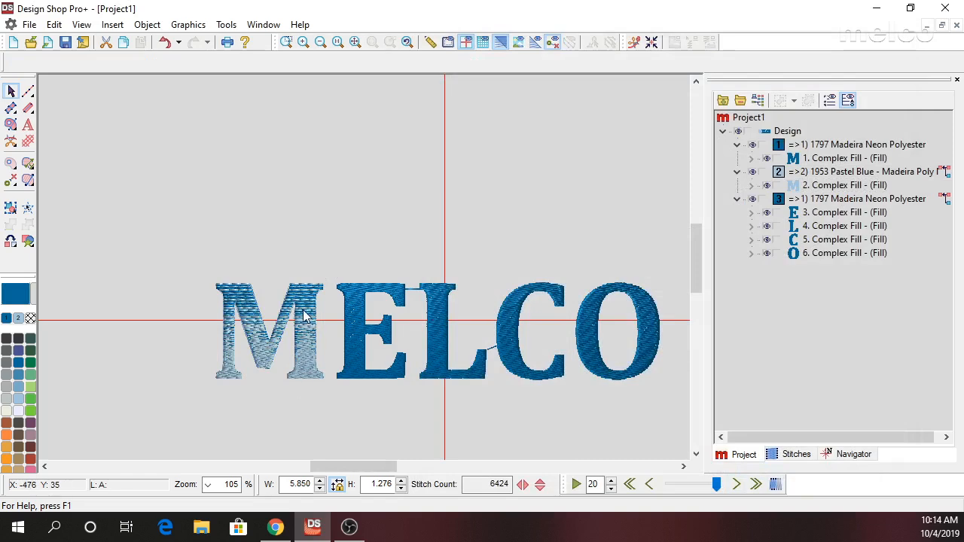
# Set the pastel blue M's custom density to a minimum of 5 pt and a maximum of 20 pt.
pyautogui.click(305, 315)
pyautogui.rightClick(305, 315)
pyautogui.click(361, 28)
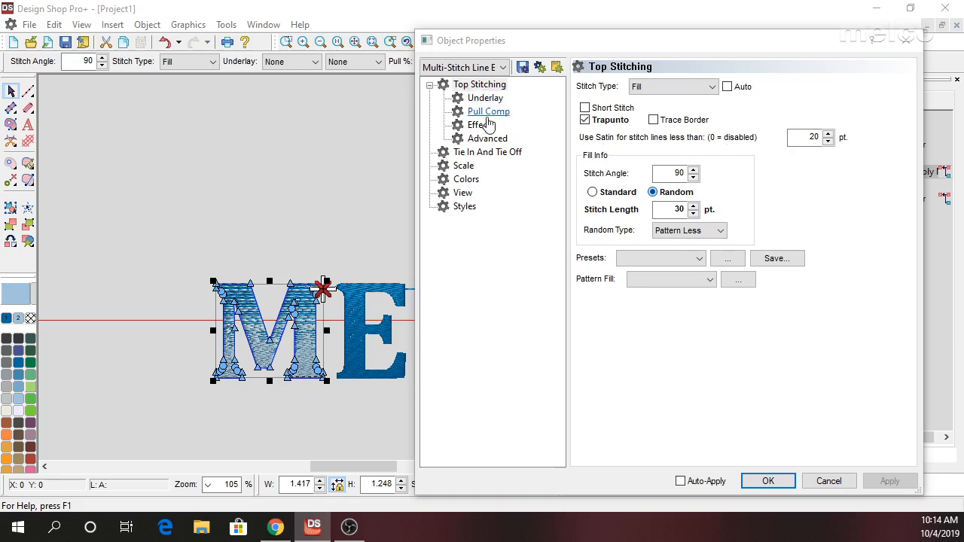
pyautogui.click(482, 126)
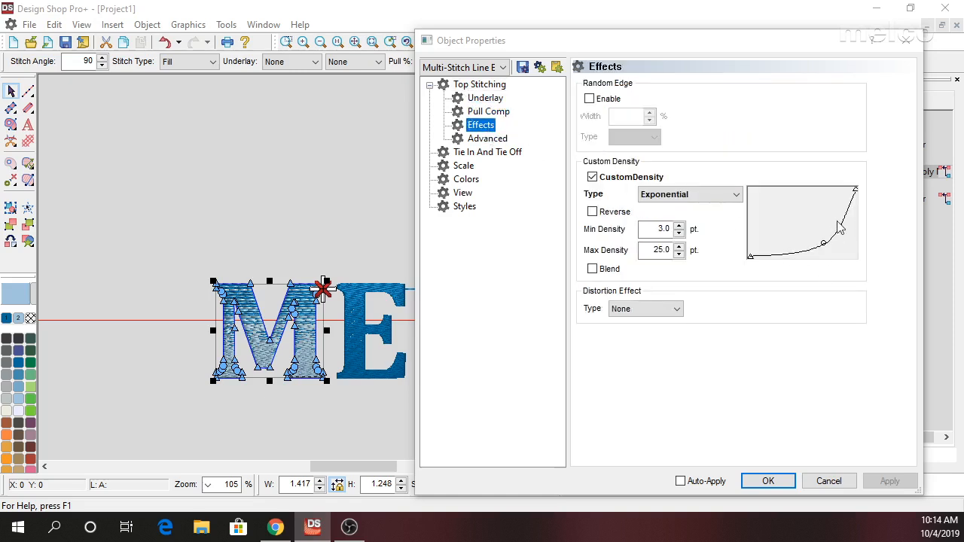
pyautogui.doubleClick(662, 228)
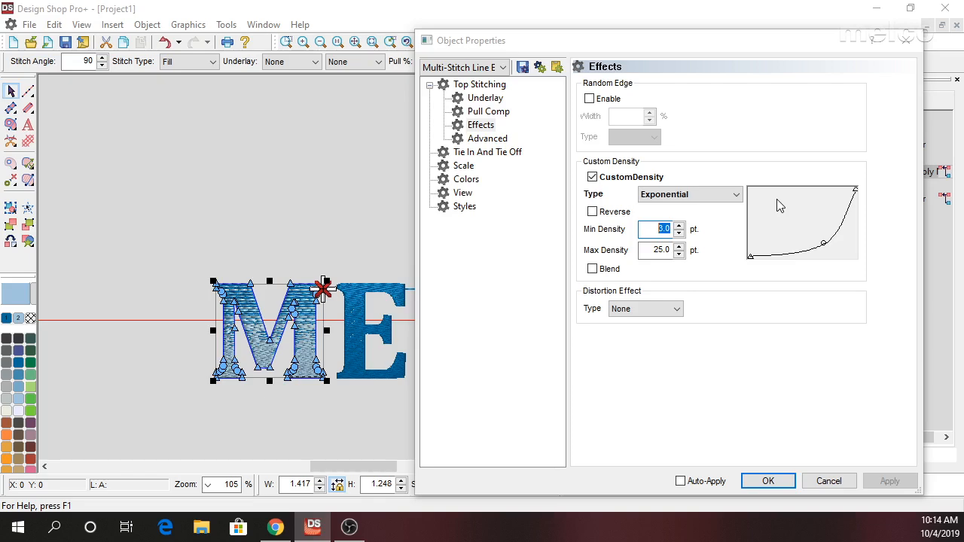
pyautogui.write('5')
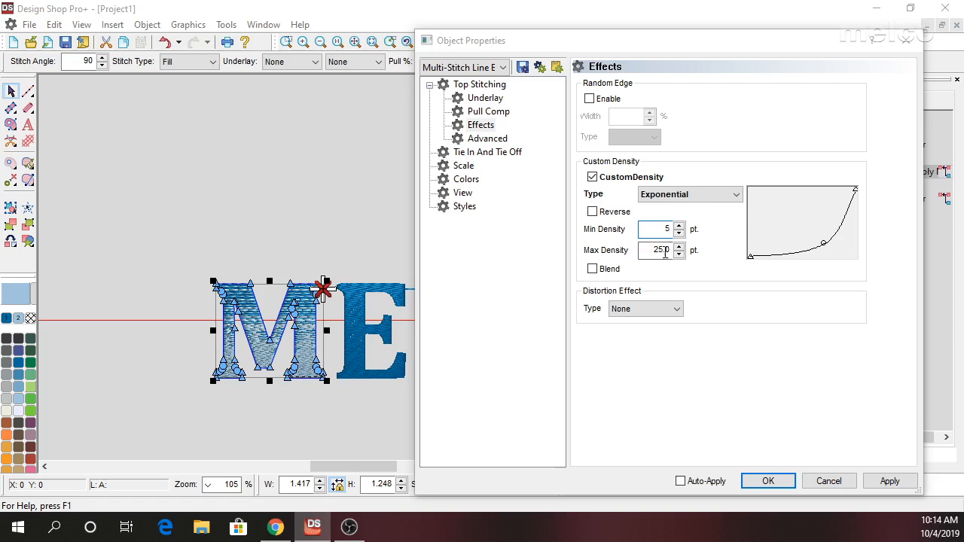
pyautogui.doubleClick(660, 250)
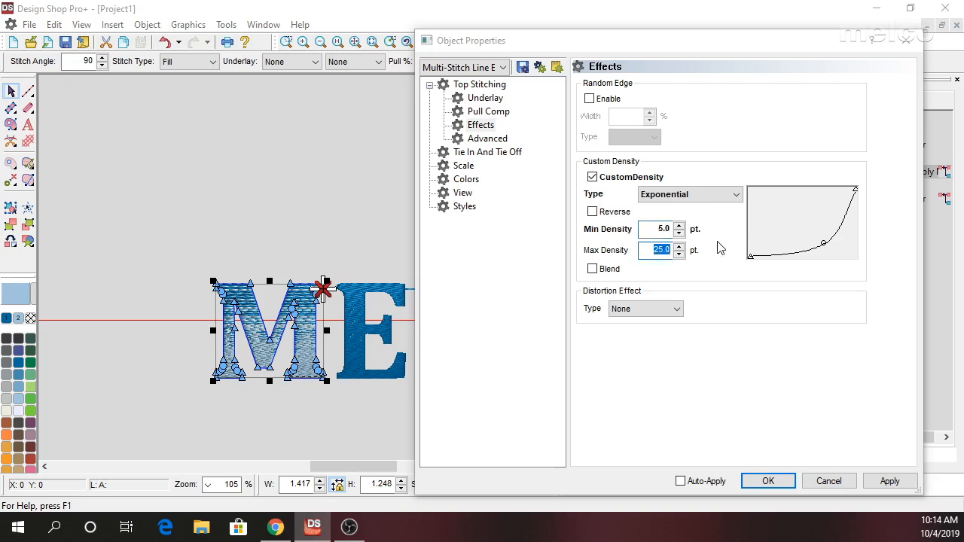
pyautogui.write('20')
pyautogui.click(889, 486)
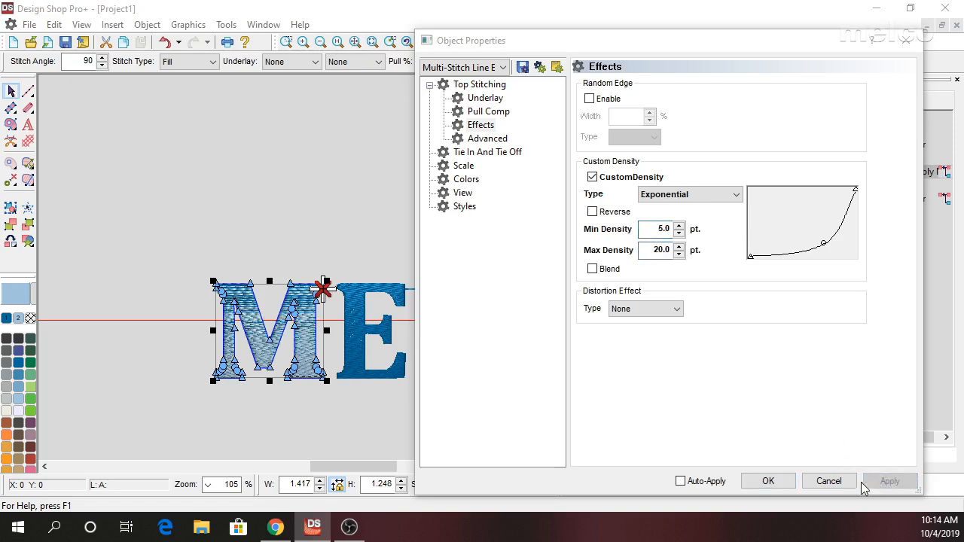
pyautogui.click(768, 481)
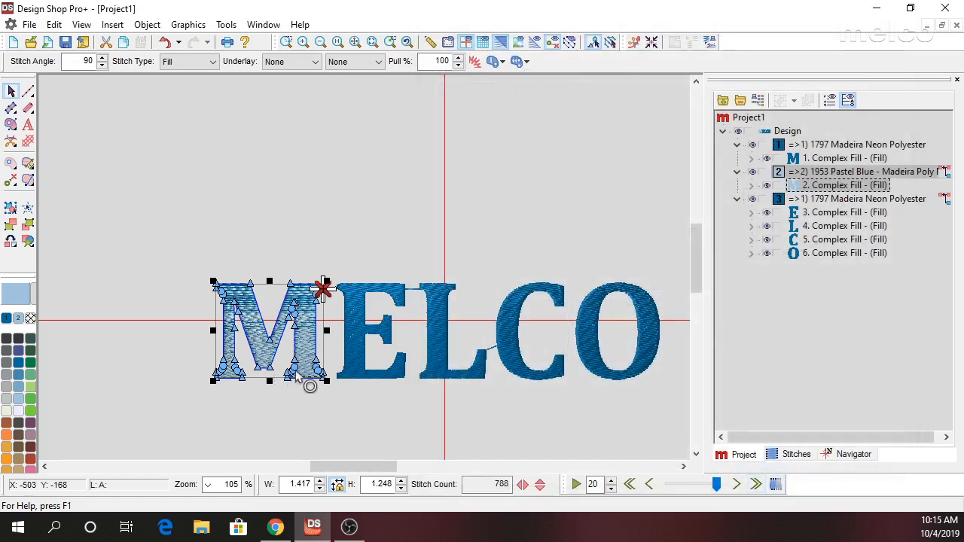
pyautogui.click(306, 411)
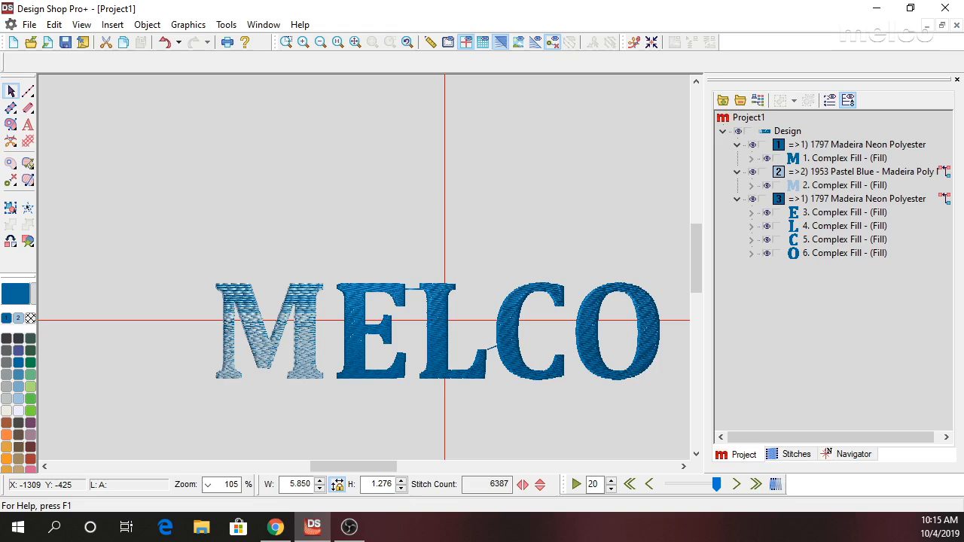
pyautogui.hotkey('alt', 'Tab')
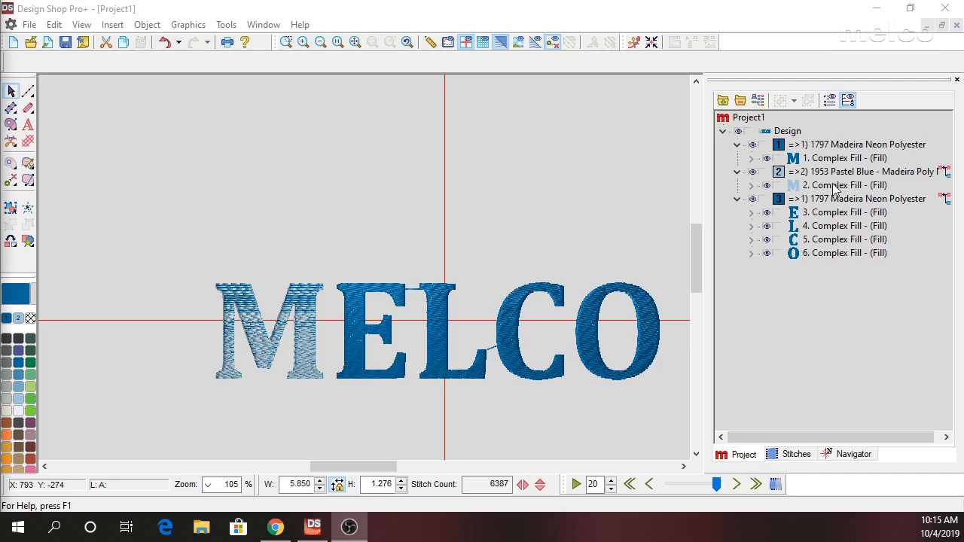
# Enable Auto-Apply and reshape the pastel blue M's custom density curve by moving its middle point toward the curve's start.
pyautogui.click(312, 299)
pyautogui.rightClick(312, 301)
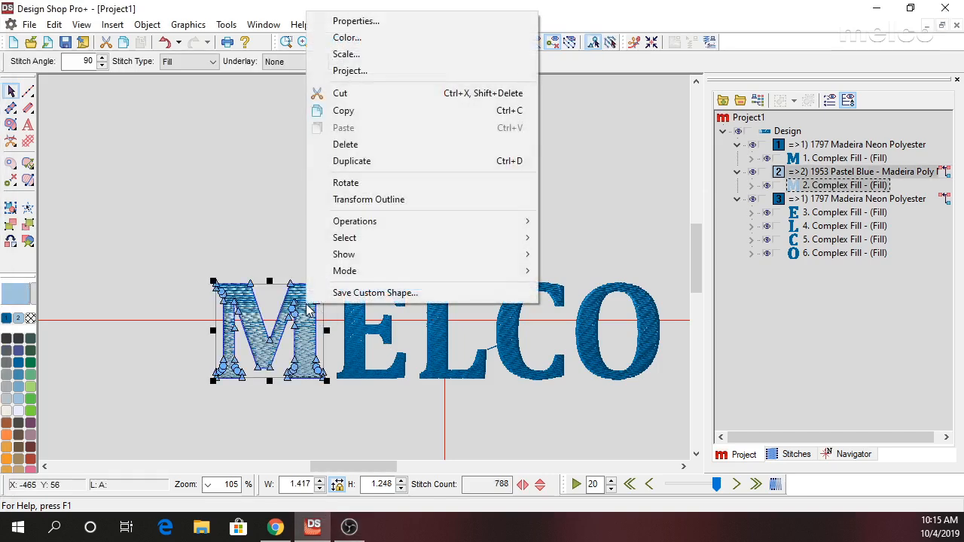
pyautogui.click(376, 25)
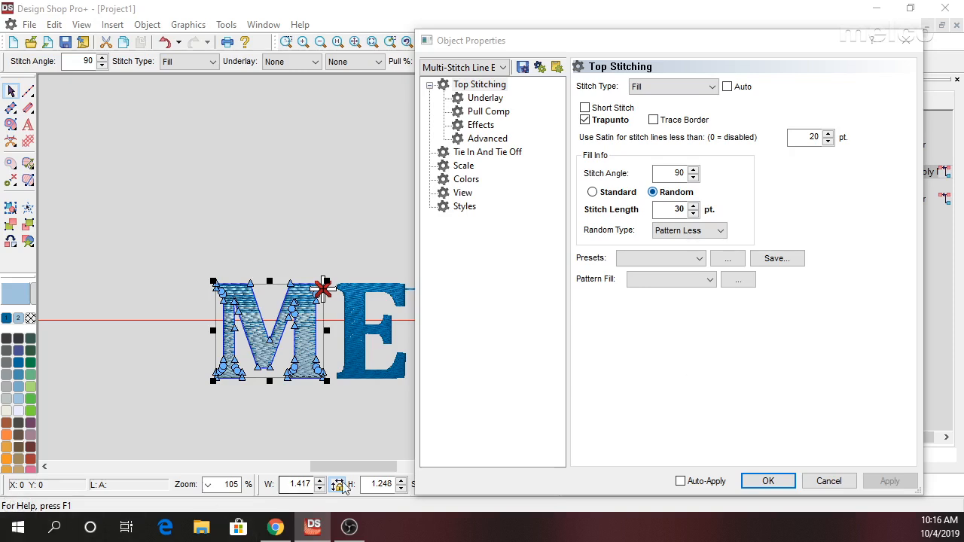
pyautogui.click(681, 482)
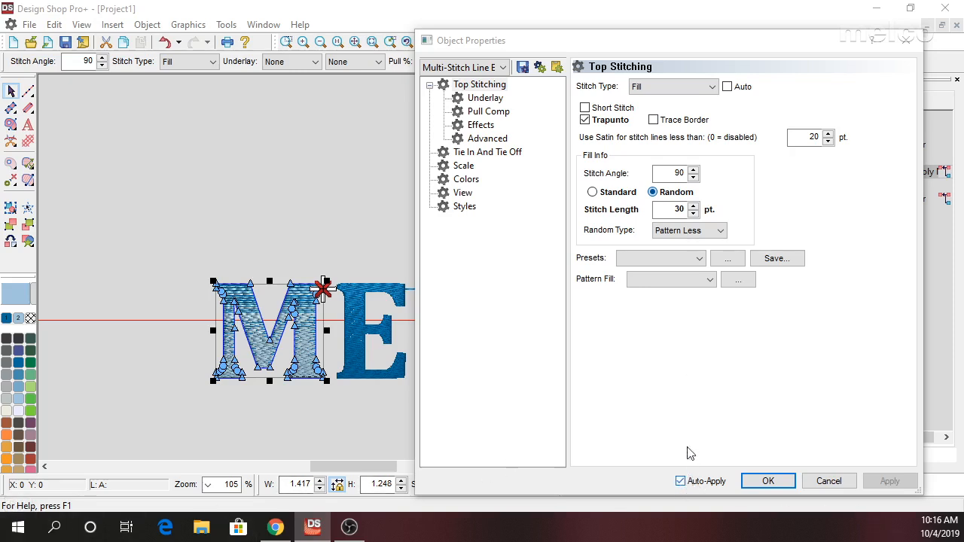
pyautogui.click(482, 127)
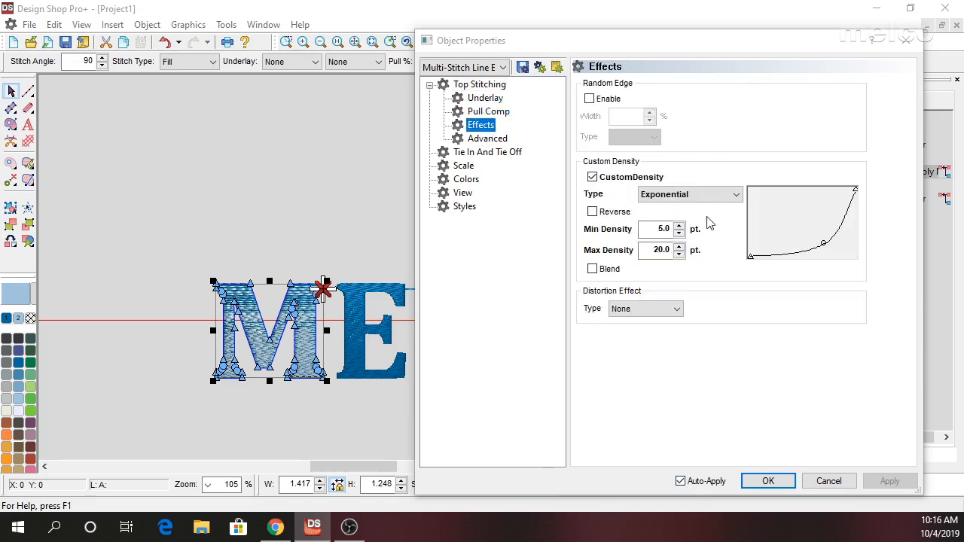
pyautogui.moveTo(824, 243); pyautogui.dragTo(787, 248)
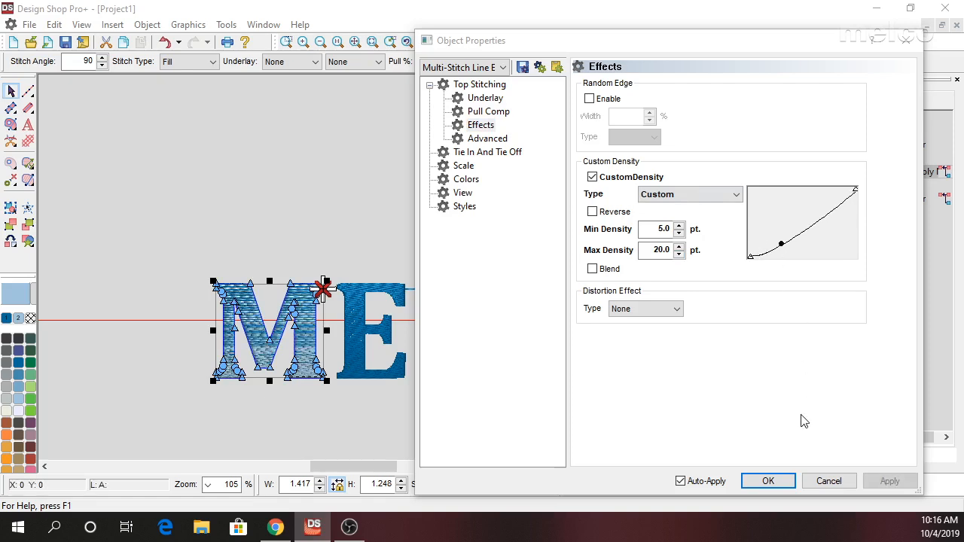
pyautogui.click(829, 482)
pyautogui.click(428, 407)
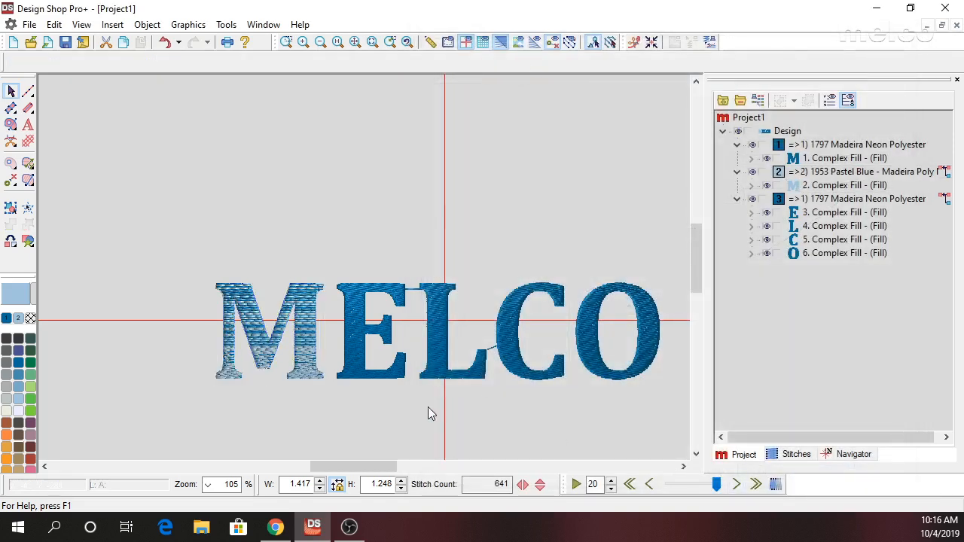
# Duplicate the letter O's complex fill in the MELCO lettering.
pyautogui.click(639, 340)
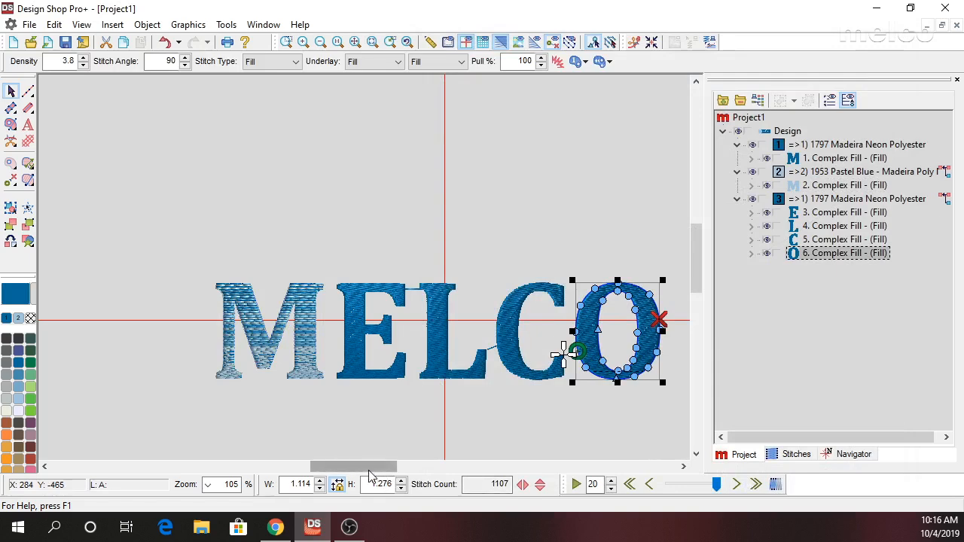
pyautogui.moveTo(381, 468); pyautogui.dragTo(406, 473)
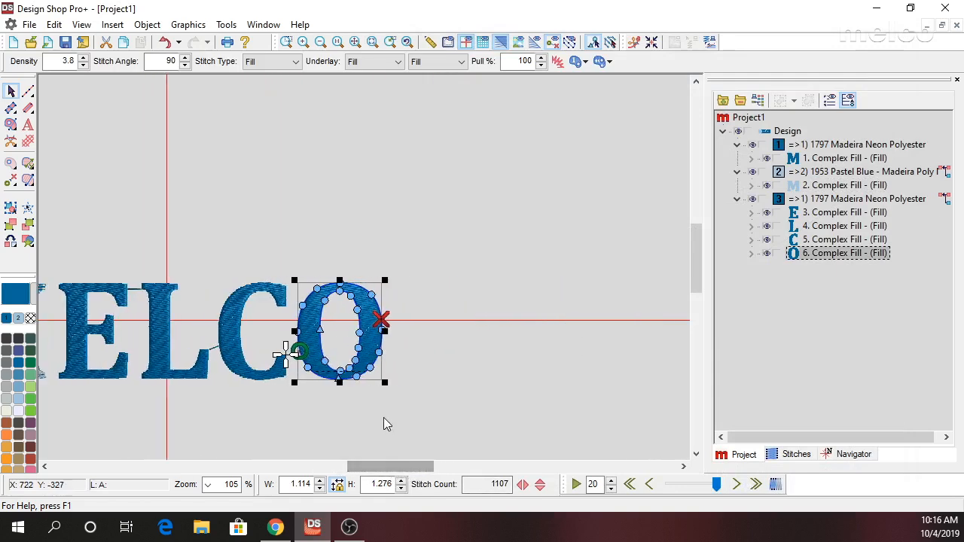
pyautogui.scroll(1, 367, 347)
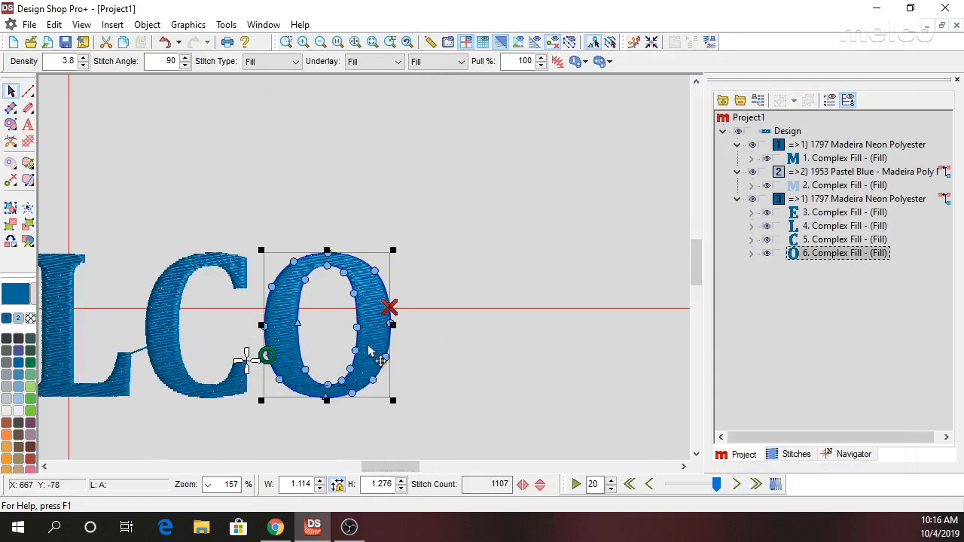
pyautogui.rightClick(834, 260)
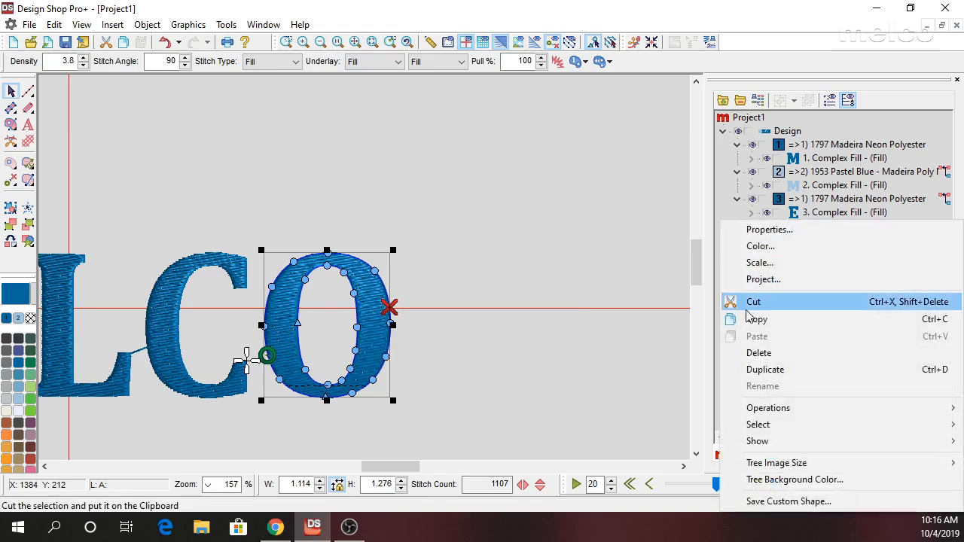
pyautogui.click(765, 370)
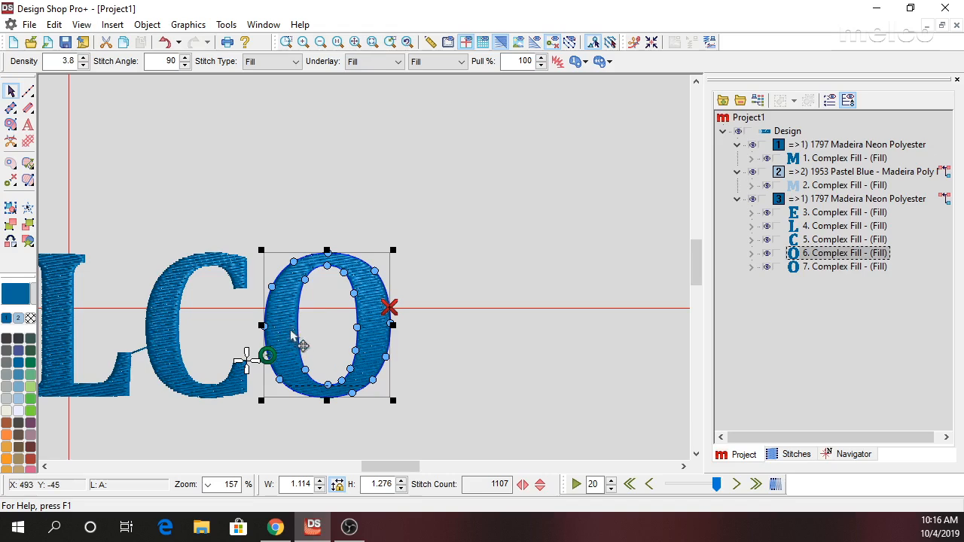
# Add points at mid-height on the O copy's inner and outer outlines and split the fill across the left side pair.
pyautogui.scroll(3, 294, 337)
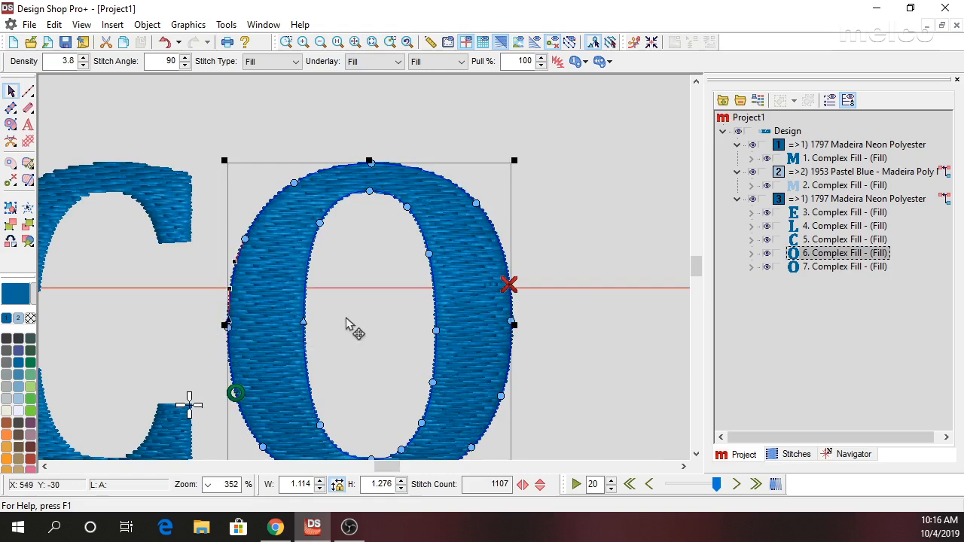
pyautogui.click(434, 325)
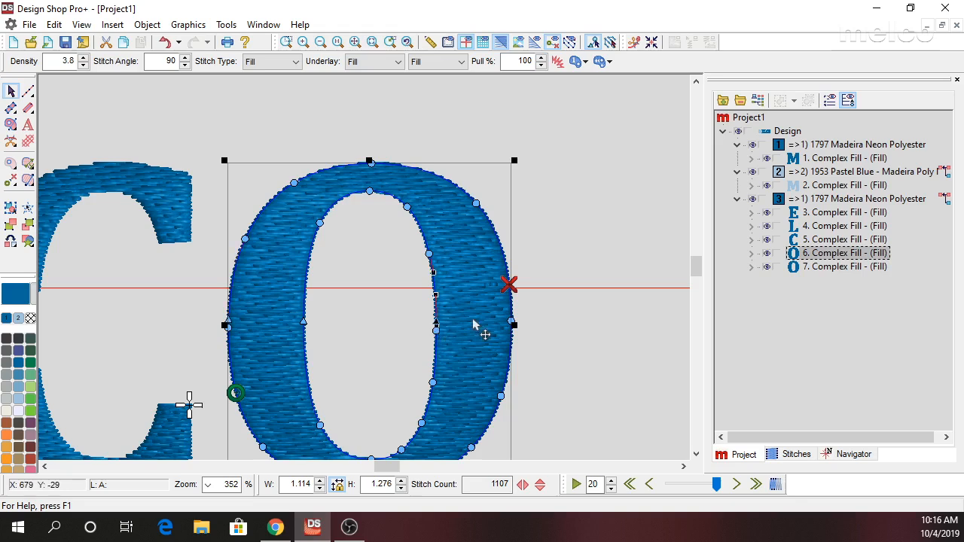
pyautogui.click(513, 326)
pyautogui.moveTo(198, 296)
pyautogui.mouseDown()
pyautogui.moveTo(446, 312)
pyautogui.moveTo(363, 333)
pyautogui.mouseUp()
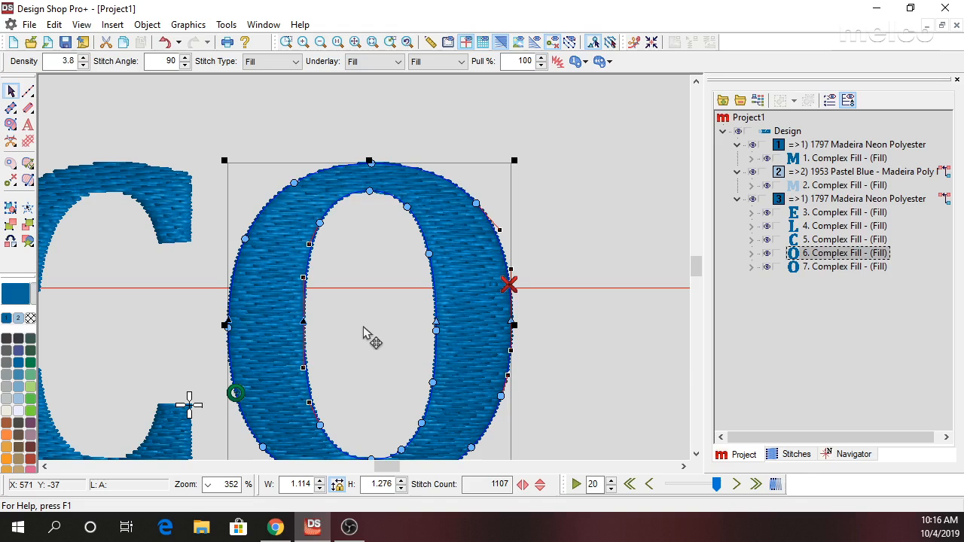
pyautogui.hotkey('ctrl', 'j')
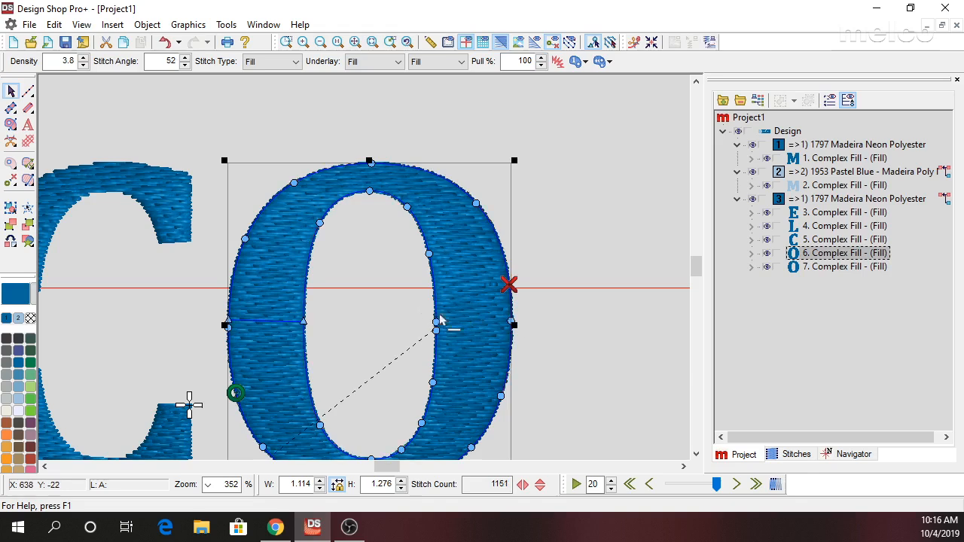
# Split the O copy at the mid-height point pair on its right side to separate its upper and lower halves.
pyautogui.moveTo(407, 297)
pyautogui.mouseDown()
pyautogui.moveTo(416, 308)
pyautogui.moveTo(530, 328)
pyautogui.mouseUp()
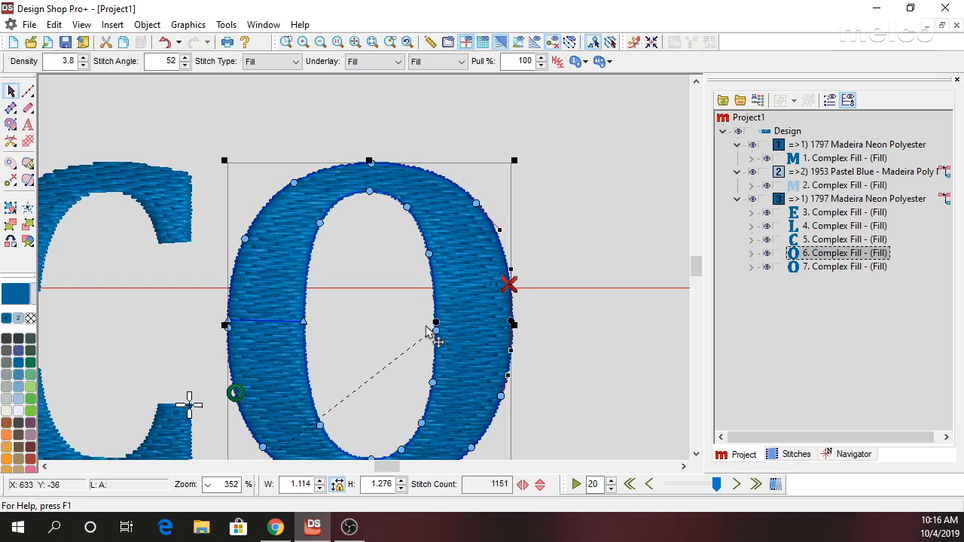
pyautogui.rightClick(511, 322)
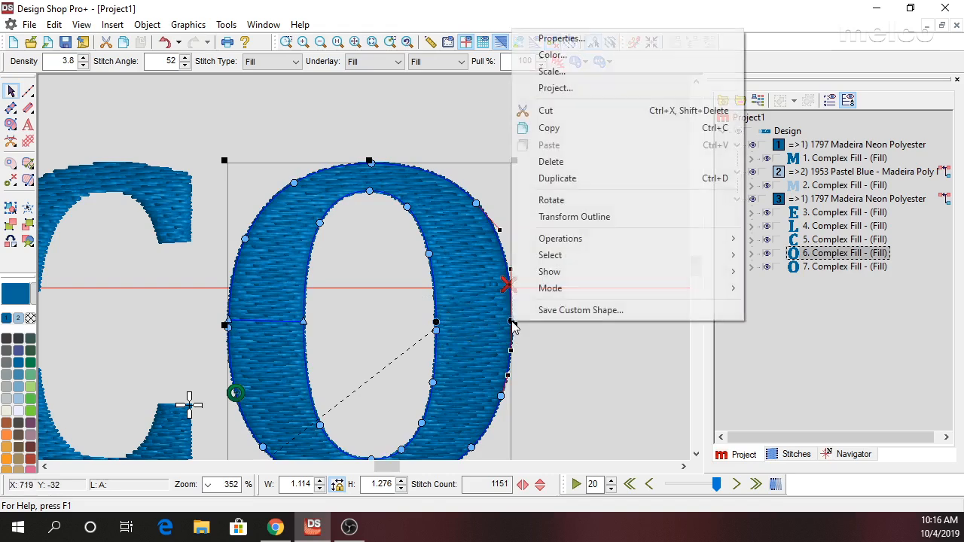
pyautogui.moveTo(636, 240)
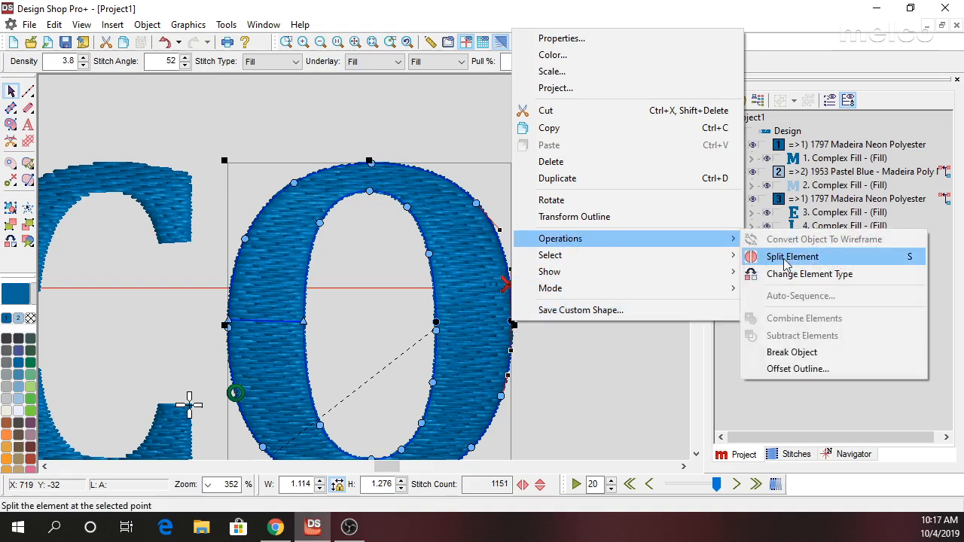
pyautogui.click(786, 257)
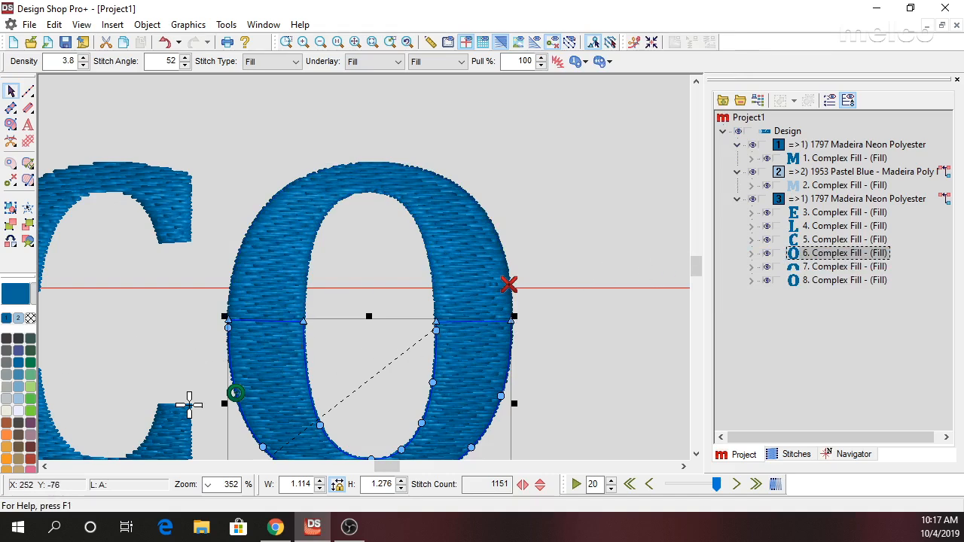
# Recolor the O's lower half to red 1821 Madeira Poly Neon and its upper half to 1924 Lemon Tart.
pyautogui.click(30, 460)
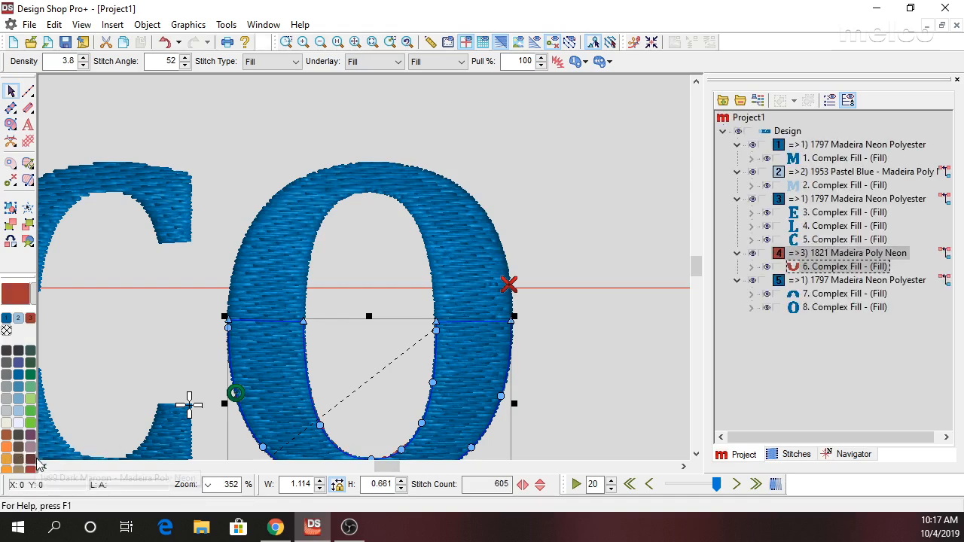
pyautogui.click(847, 294)
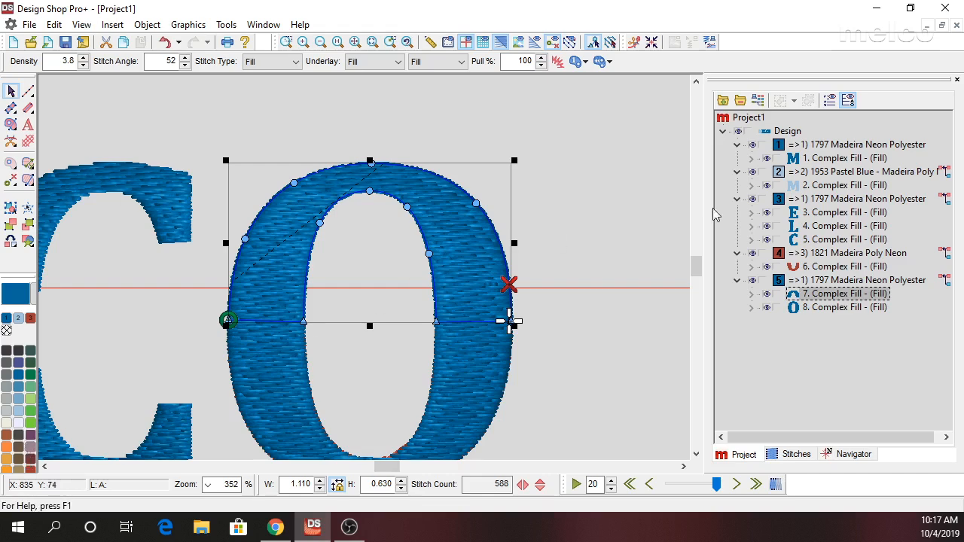
pyautogui.rightClick(814, 299)
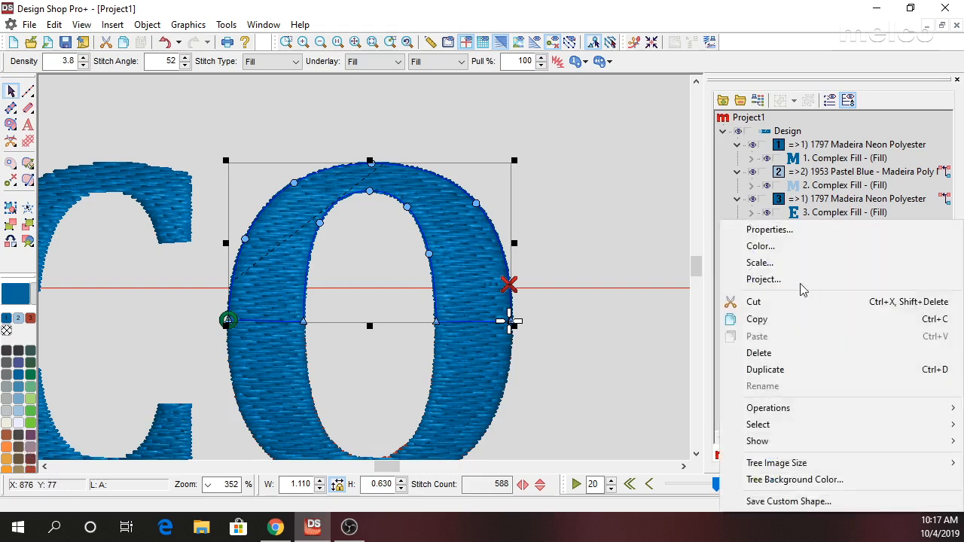
pyautogui.click(784, 248)
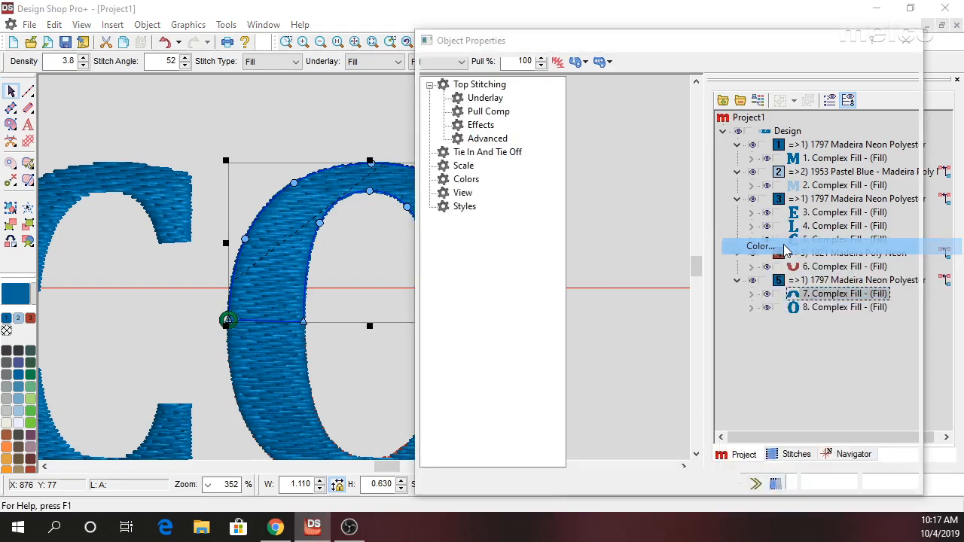
pyautogui.click(467, 179)
pyautogui.click(835, 175)
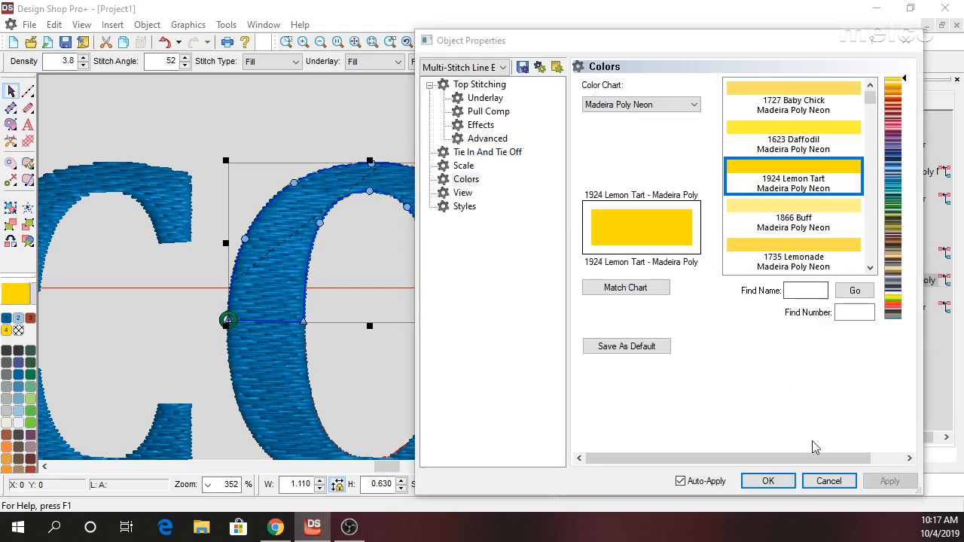
pyautogui.click(759, 481)
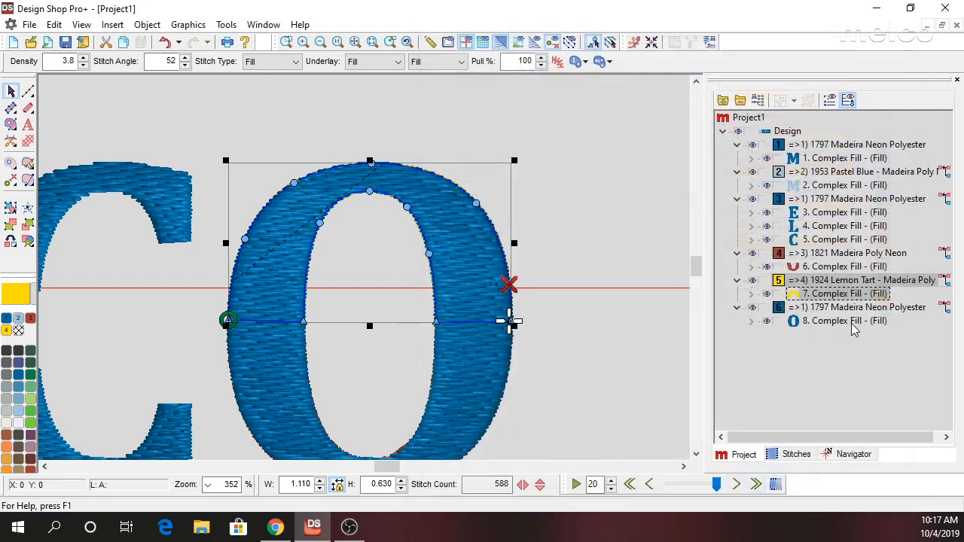
# Hide the full blue O and set the yellow upper half's stitch angle to 90.
pyautogui.click(768, 321)
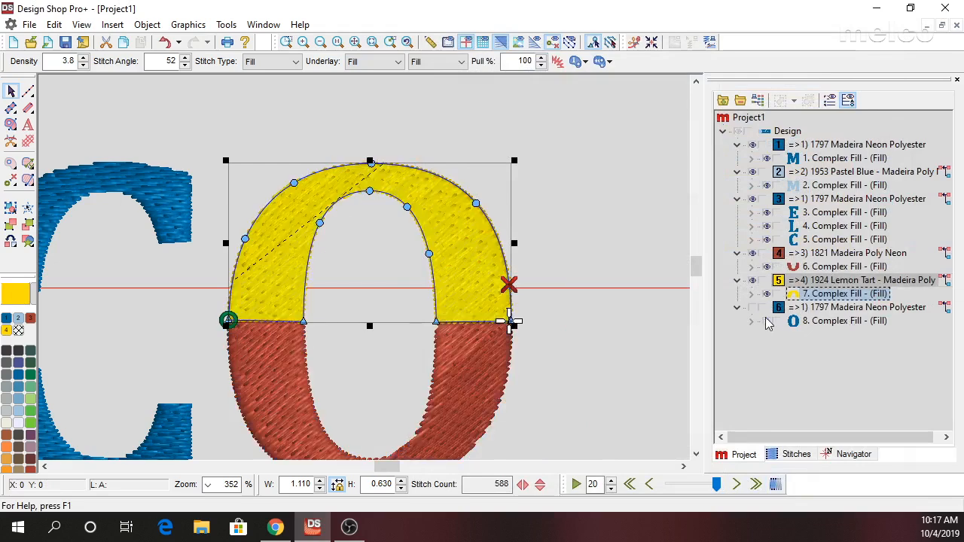
pyautogui.click(836, 267)
pyautogui.click(833, 294)
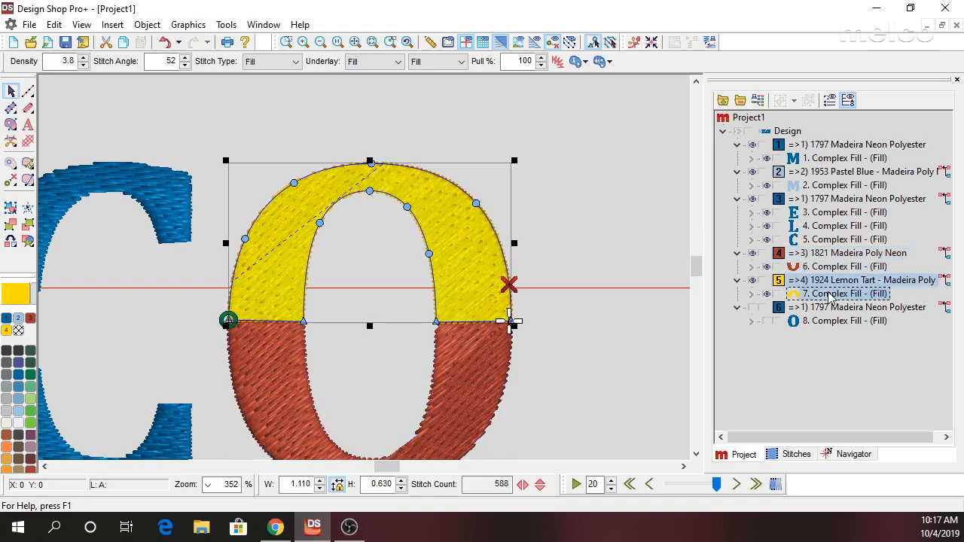
pyautogui.doubleClick(158, 63)
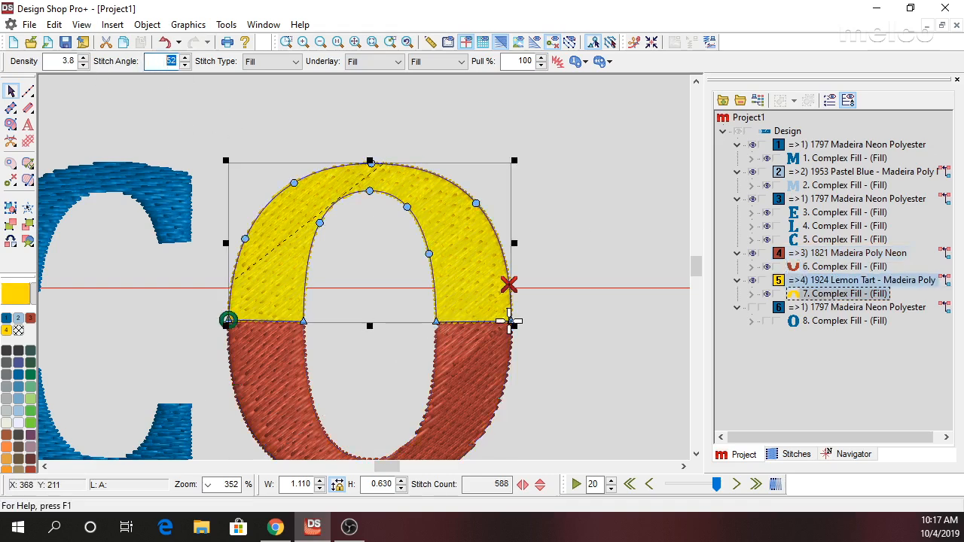
pyautogui.write('0')
pyautogui.press('Return')
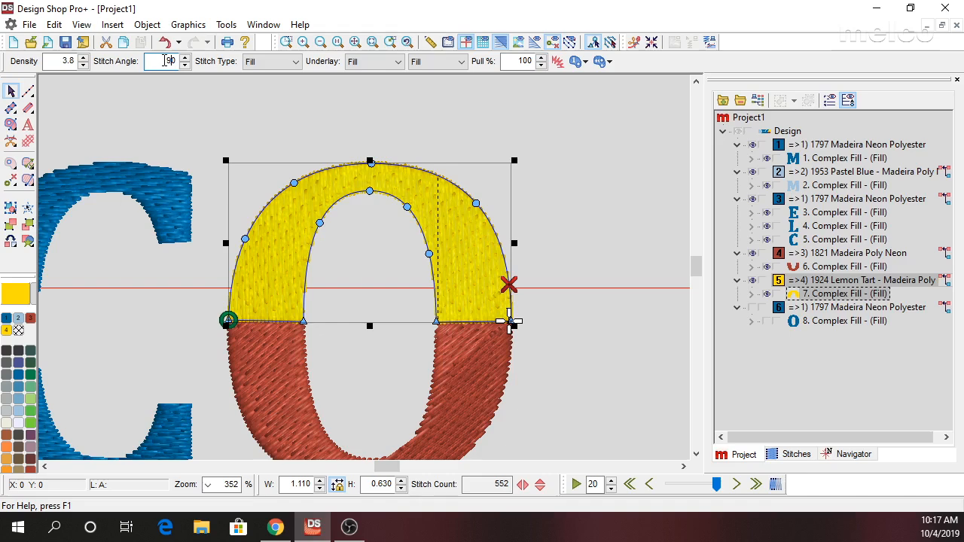
pyautogui.press('Return')
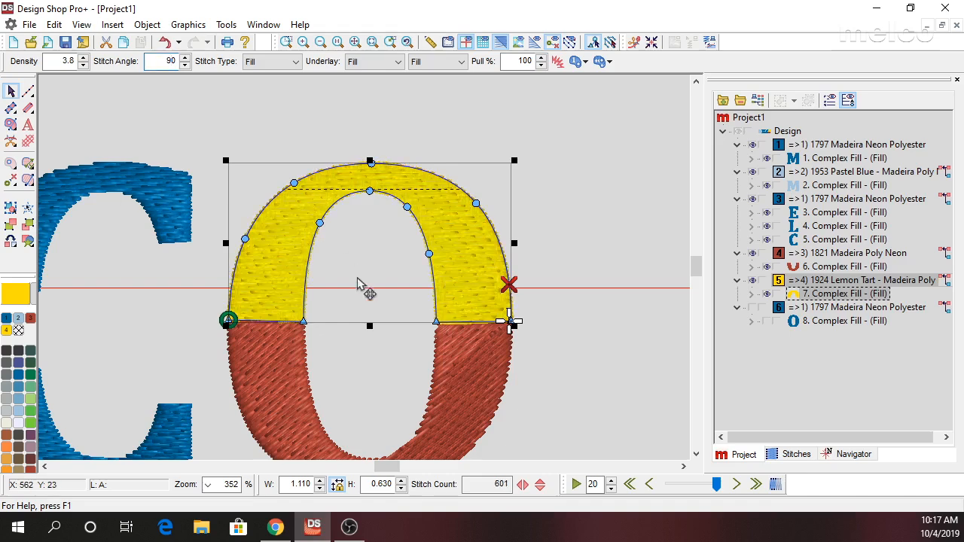
# Set the stitch angle of the O's red lower half to 90.
pyautogui.click(452, 366)
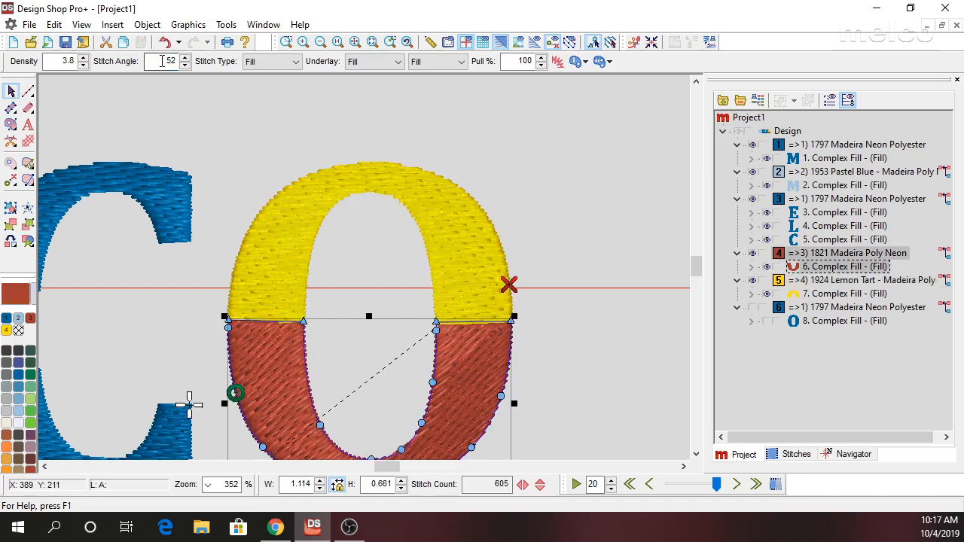
pyautogui.doubleClick(170, 60)
pyautogui.write('90')
pyautogui.press('Return')
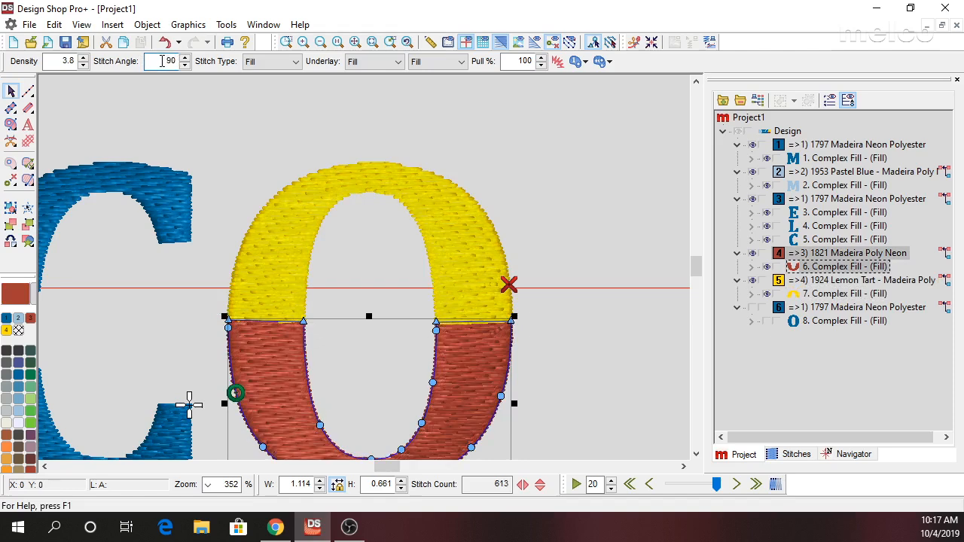
pyautogui.scroll(-1, 486, 249)
pyautogui.scroll(-1, 486, 249)
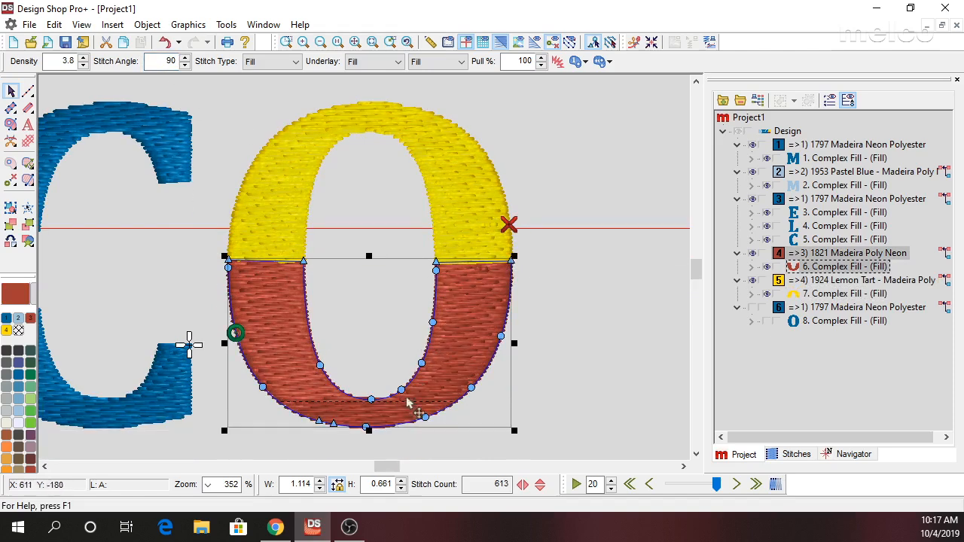
# Show the full O again and recolor it to orange 1951 Scholastic.
pyautogui.click(844, 322)
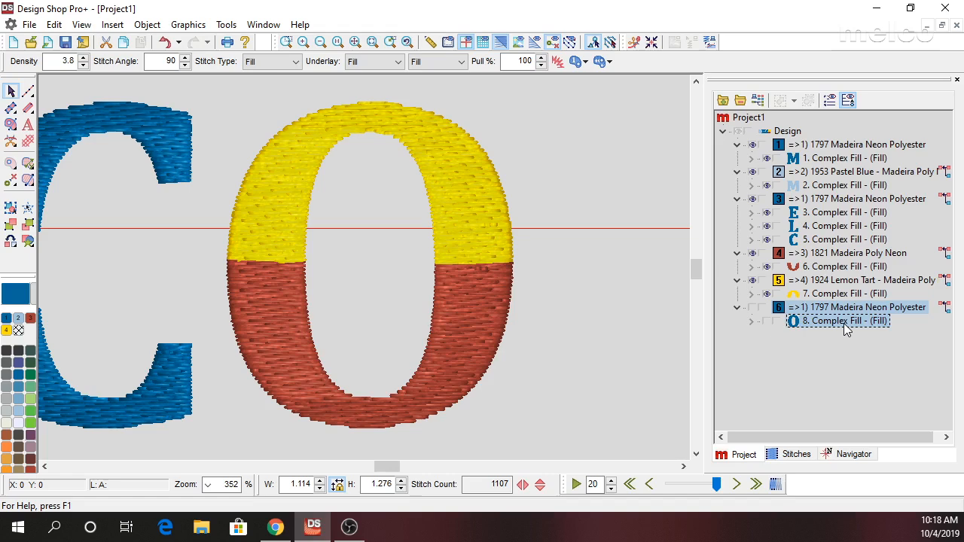
pyautogui.click(767, 322)
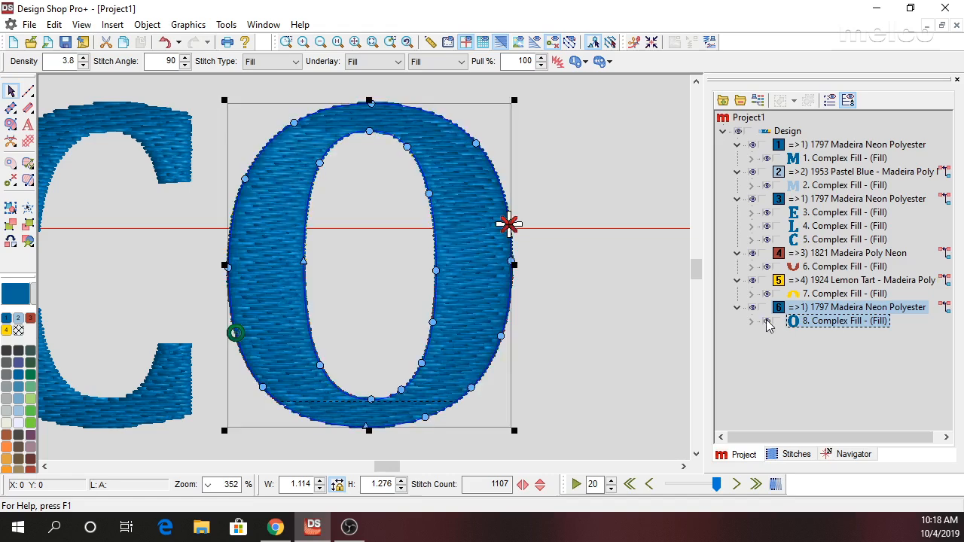
pyautogui.click(6, 461)
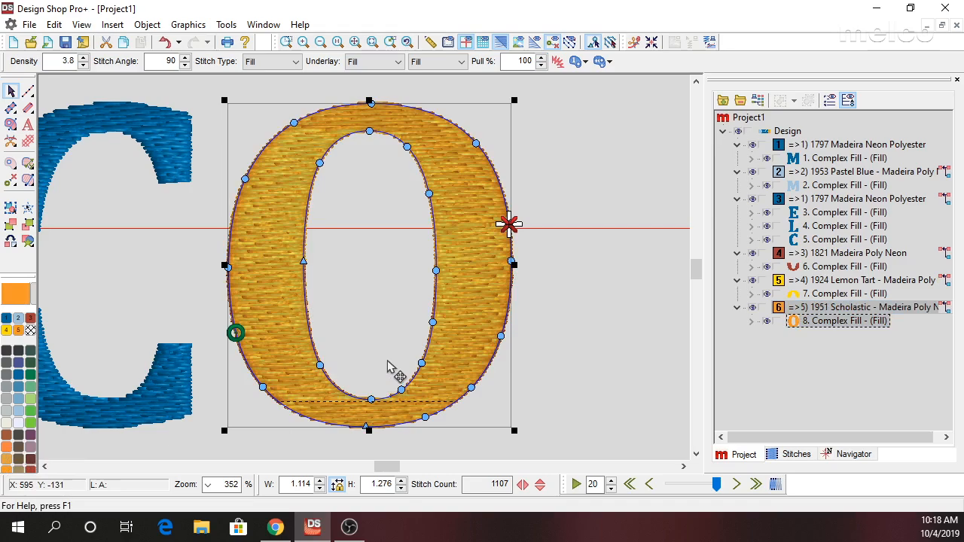
# Disable Auto-Underlay on the orange O and set both its primary and secondary underlay types to None.
pyautogui.rightClick(394, 262)
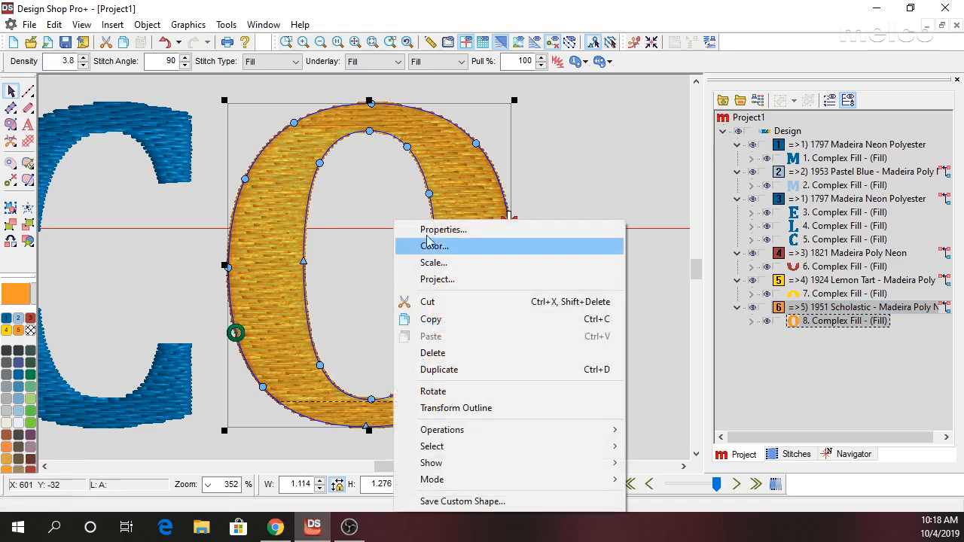
pyautogui.click(442, 232)
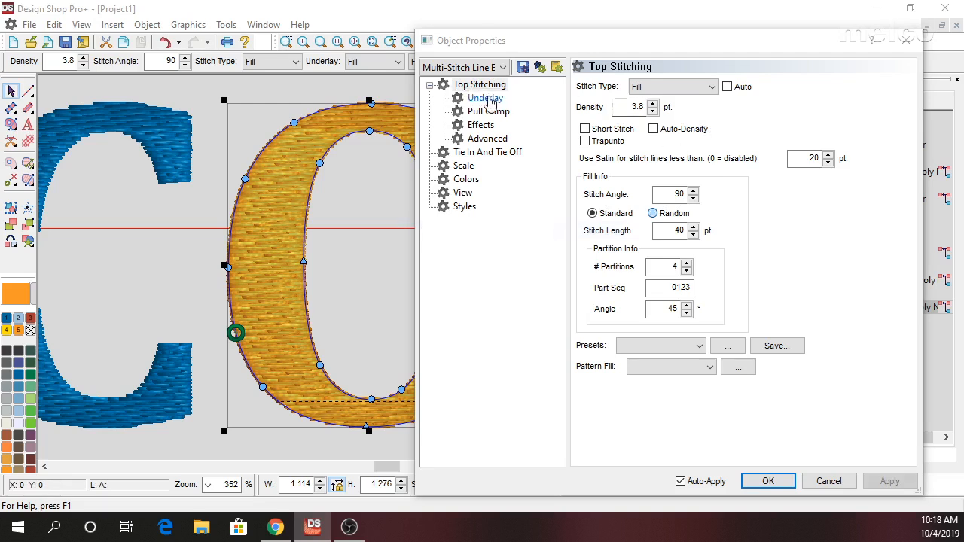
pyautogui.click(485, 99)
pyautogui.click(582, 87)
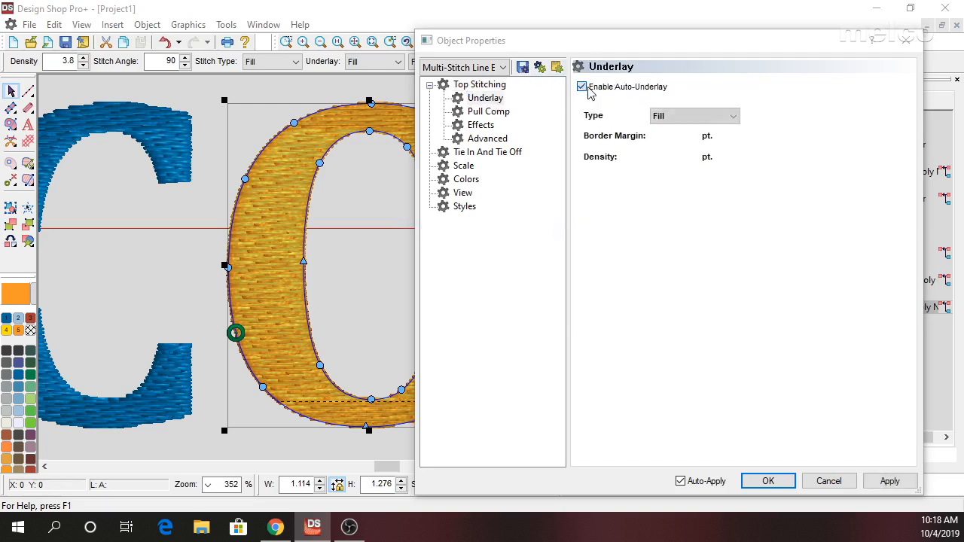
pyautogui.click(694, 116)
pyautogui.click(697, 131)
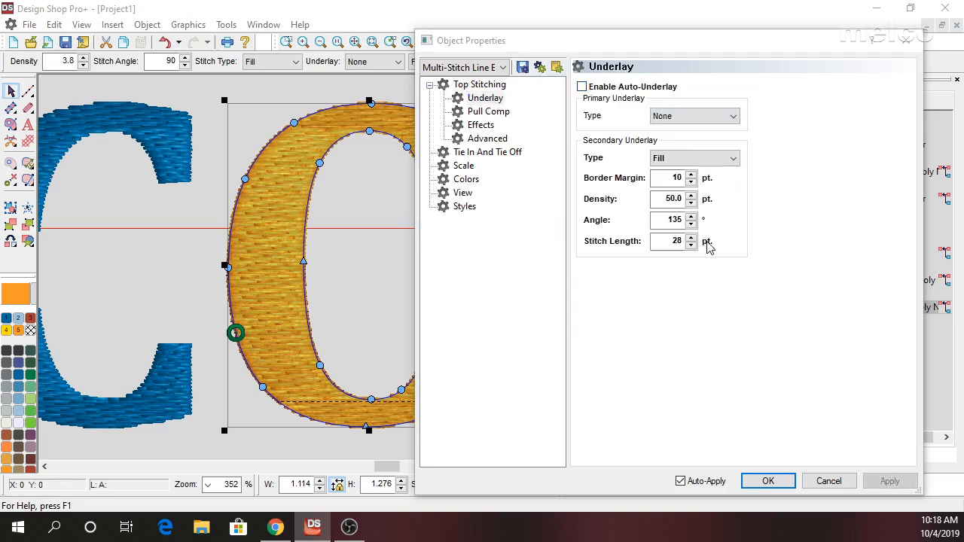
pyautogui.click(700, 159)
pyautogui.click(696, 171)
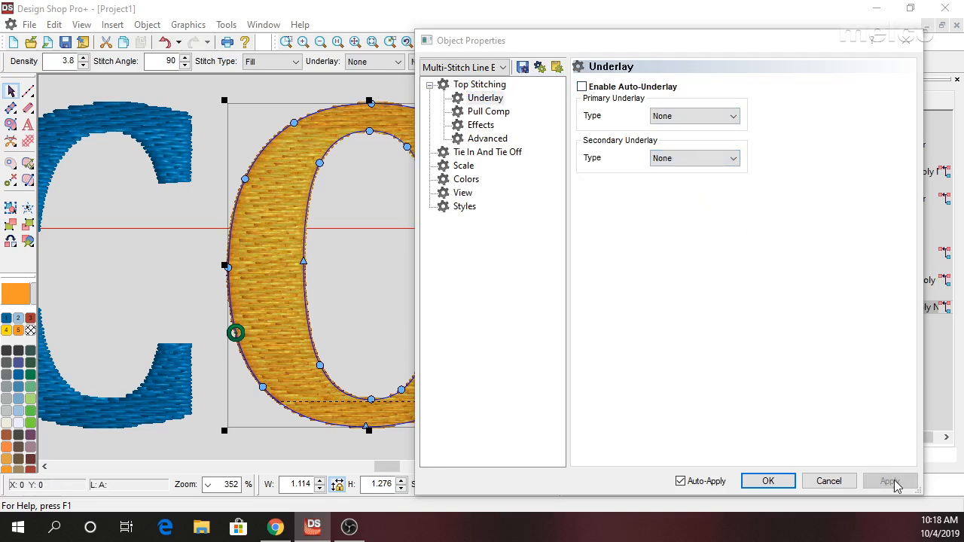
# Apply a reversed Convex custom density to the orange O and enable Trapunto in its top stitching.
pyautogui.click(485, 126)
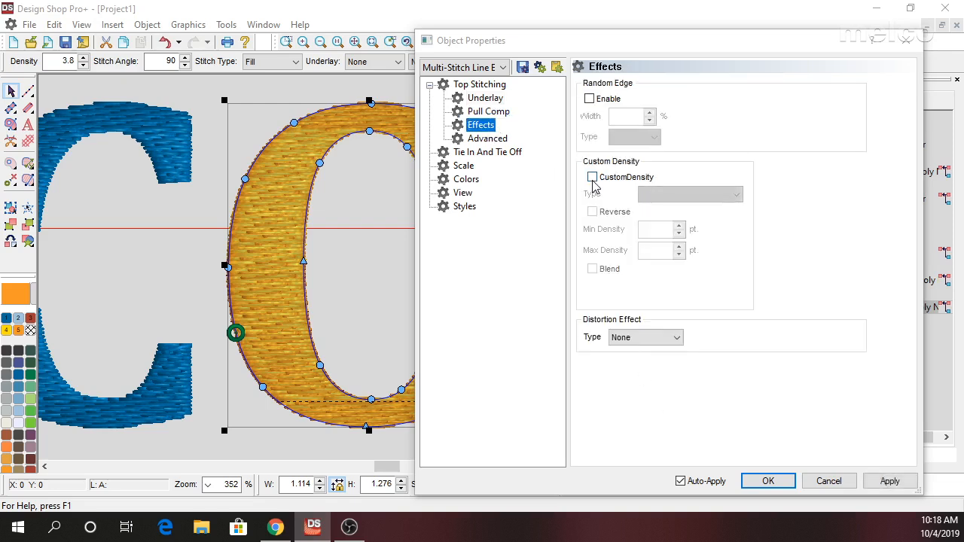
pyautogui.click(592, 178)
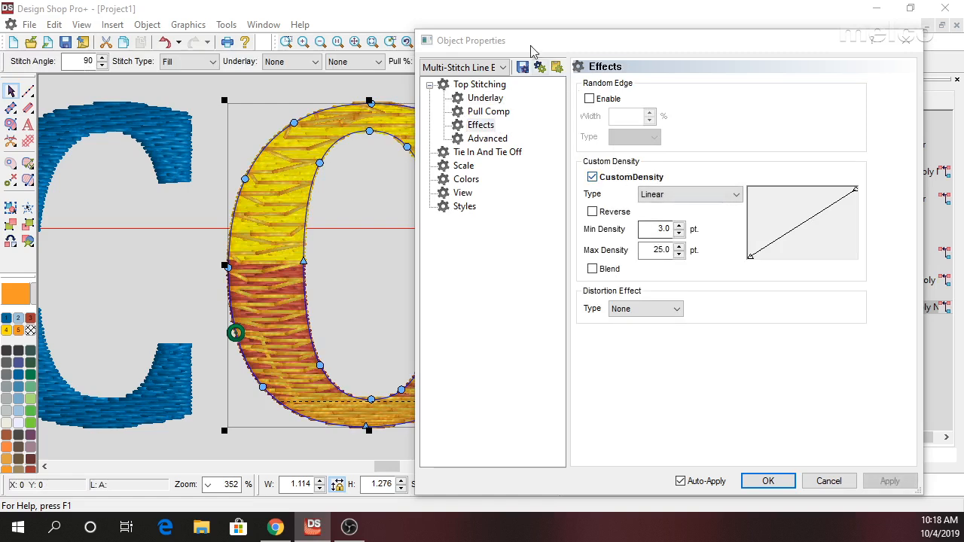
pyautogui.moveTo(532, 42); pyautogui.dragTo(572, 19)
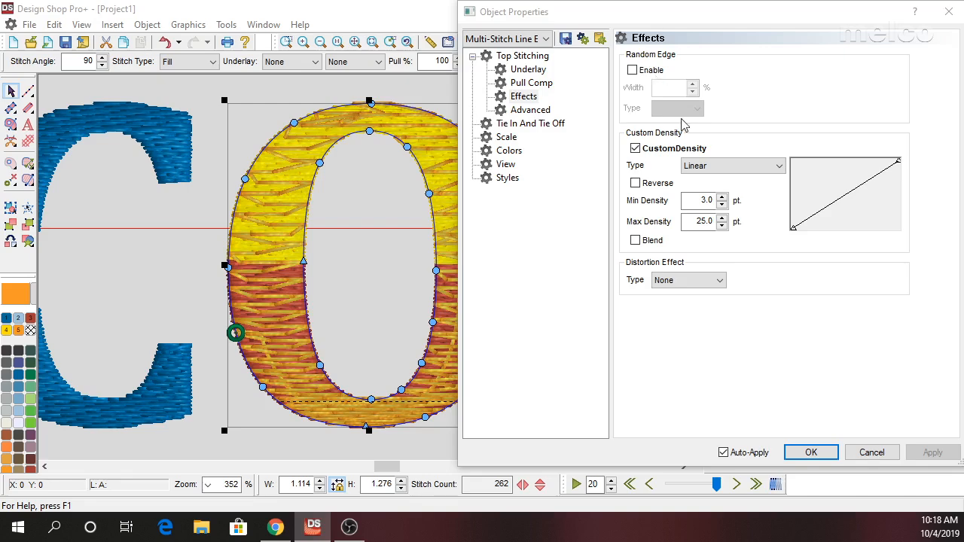
pyautogui.click(730, 166)
pyautogui.click(698, 191)
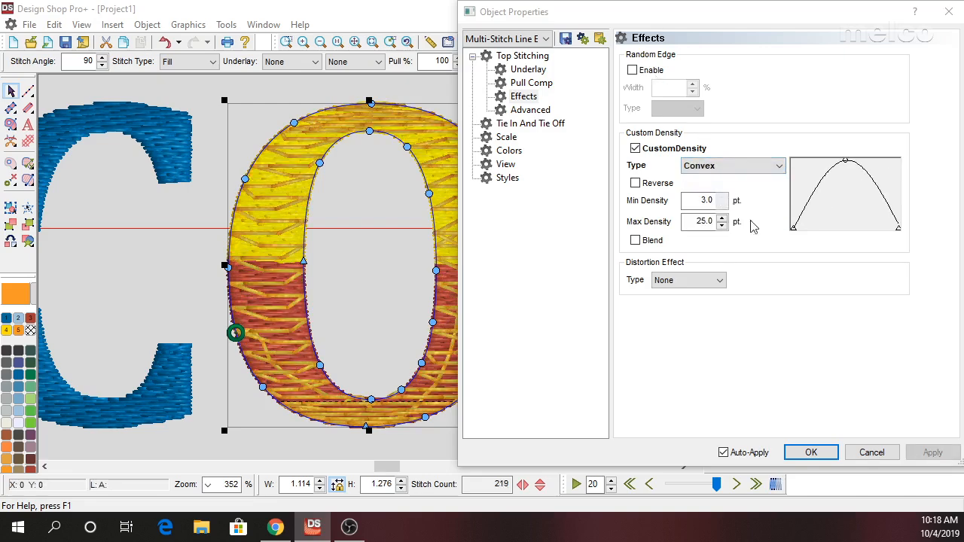
pyautogui.click(635, 184)
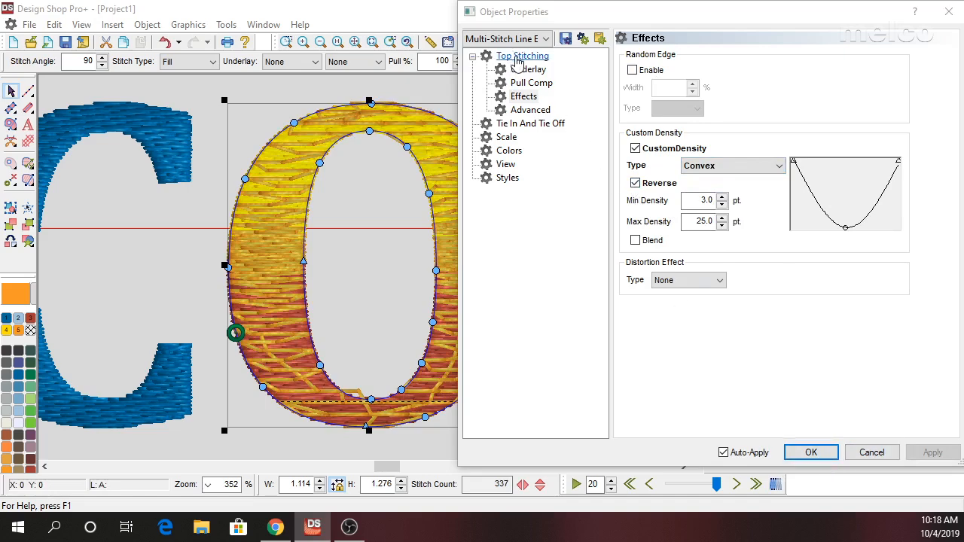
pyautogui.click(519, 61)
pyautogui.click(628, 91)
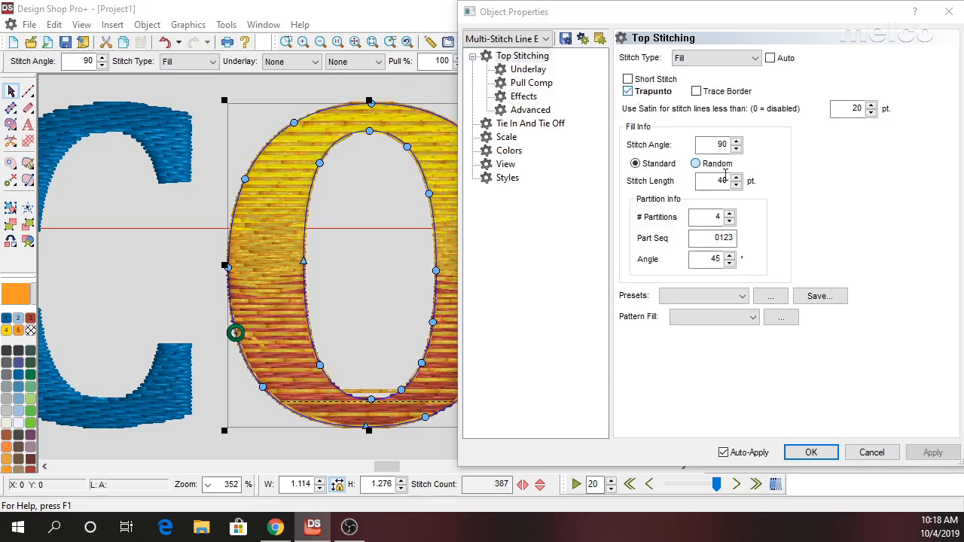
# Move the orange O's stitch start point to its bottom center and its stop point to its top center.
pyautogui.click(812, 452)
pyautogui.moveTo(237, 334); pyautogui.dragTo(366, 438)
pyautogui.moveTo(523, 238)
pyautogui.mouseDown()
pyautogui.moveTo(474, 165)
pyautogui.moveTo(364, 94)
pyautogui.mouseUp()
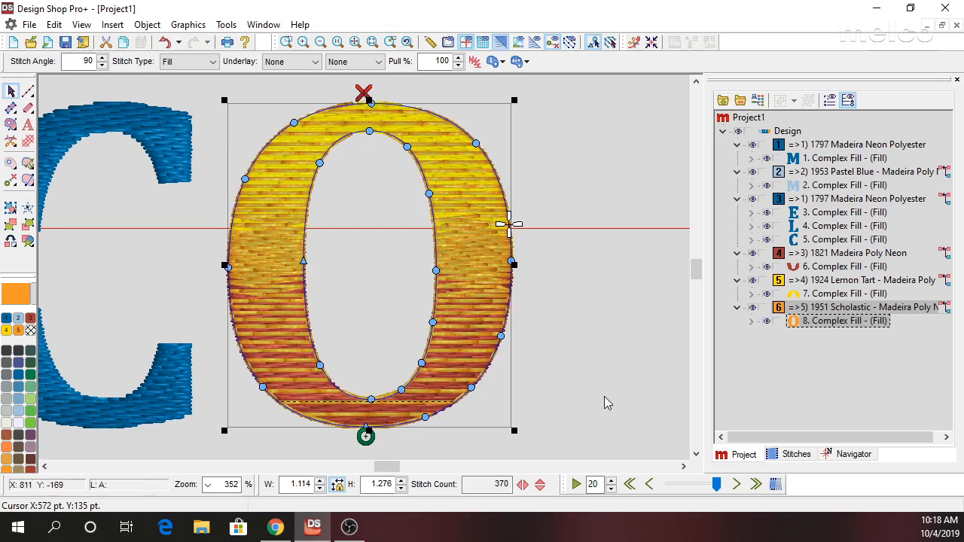
pyautogui.click(584, 299)
# Set the minimum density of the orange O's Convex custom density to 5 pt.
pyautogui.scroll(-2, 529, 324)
pyautogui.scroll(1, 529, 324)
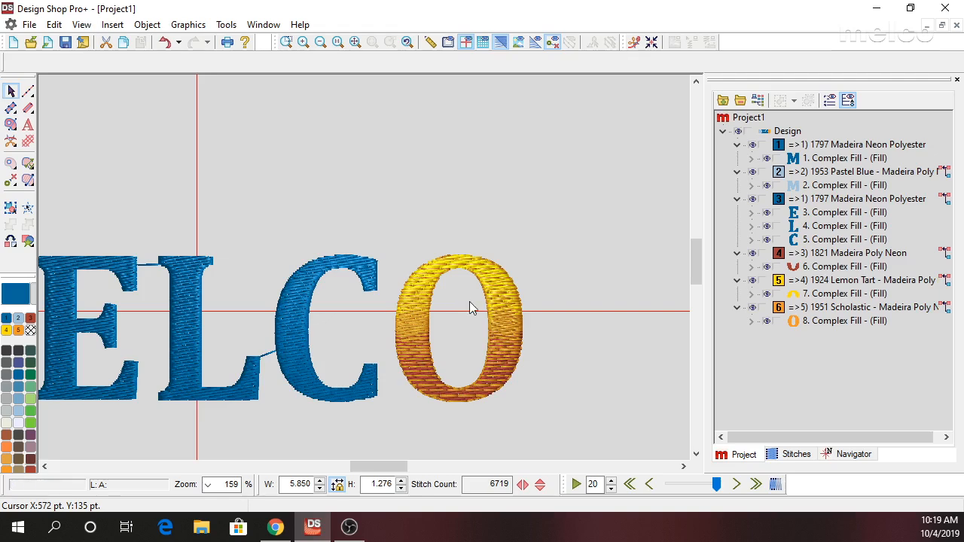
pyautogui.click(511, 333)
pyautogui.rightClick(512, 333)
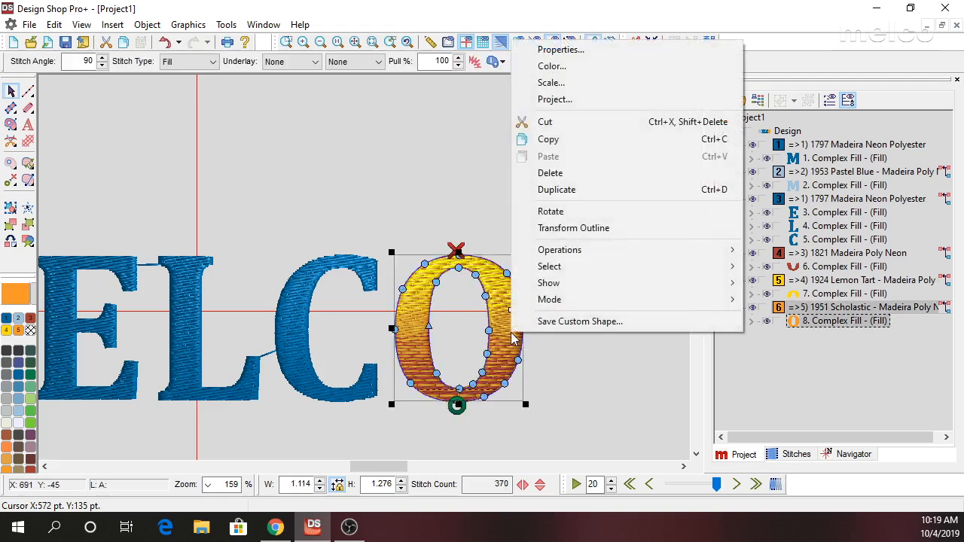
pyautogui.click(558, 50)
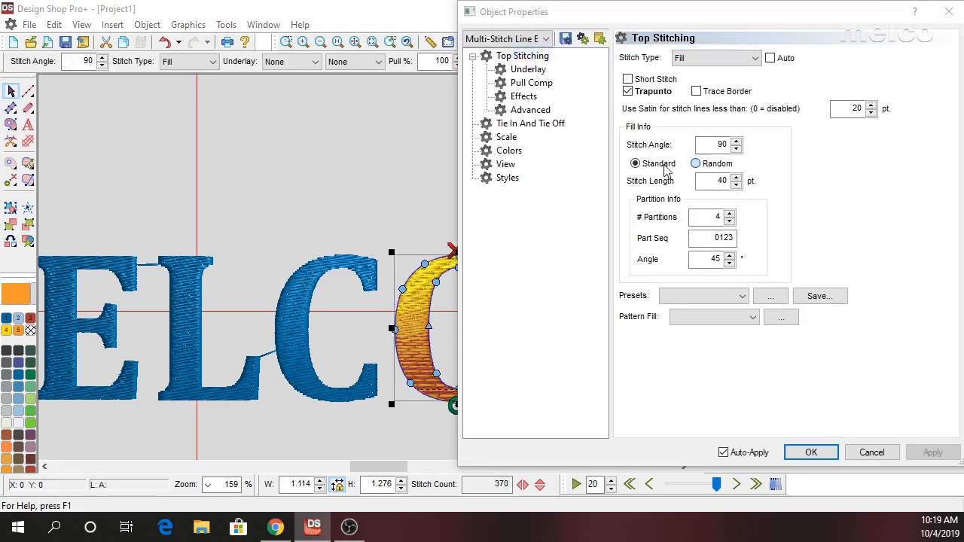
pyautogui.click(525, 97)
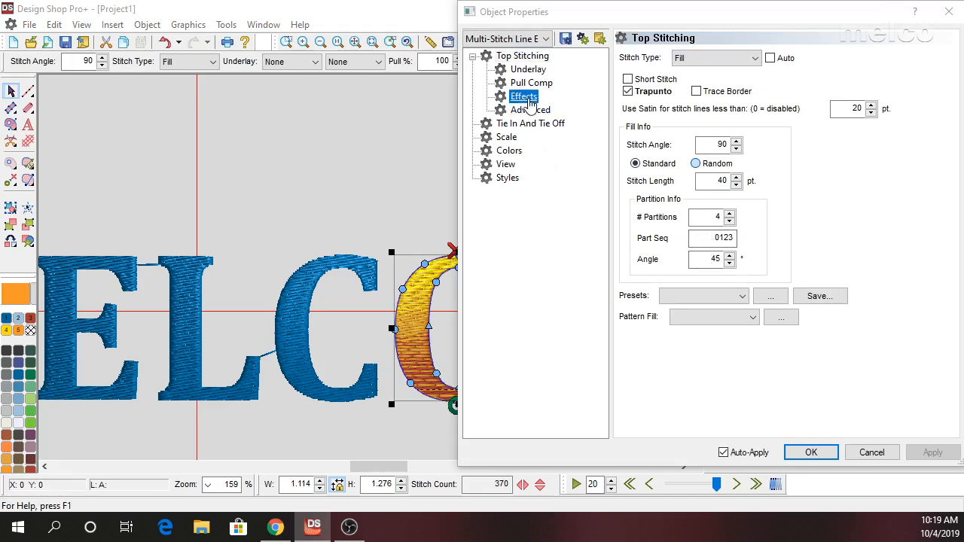
pyautogui.doubleClick(706, 199)
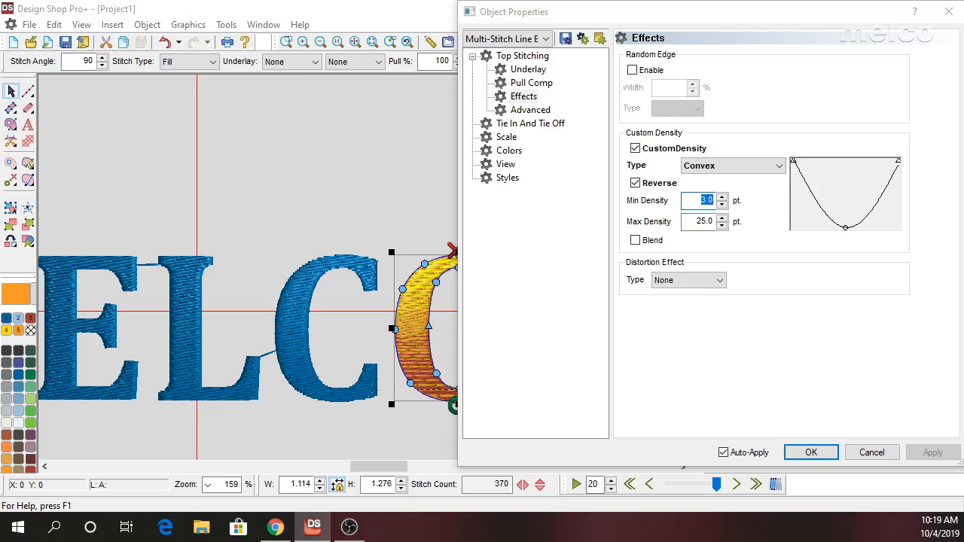
pyautogui.write('4')
pyautogui.click(933, 452)
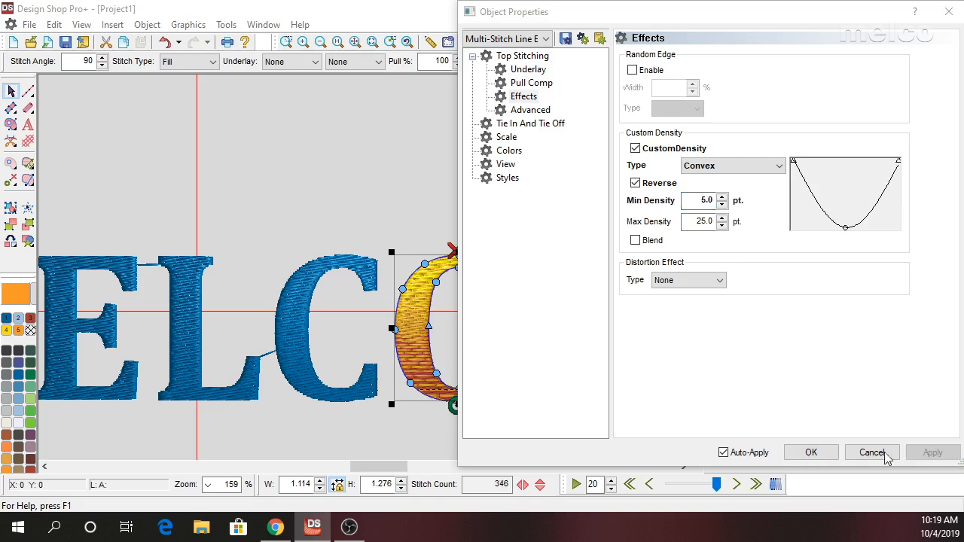
pyautogui.click(811, 452)
pyautogui.click(612, 400)
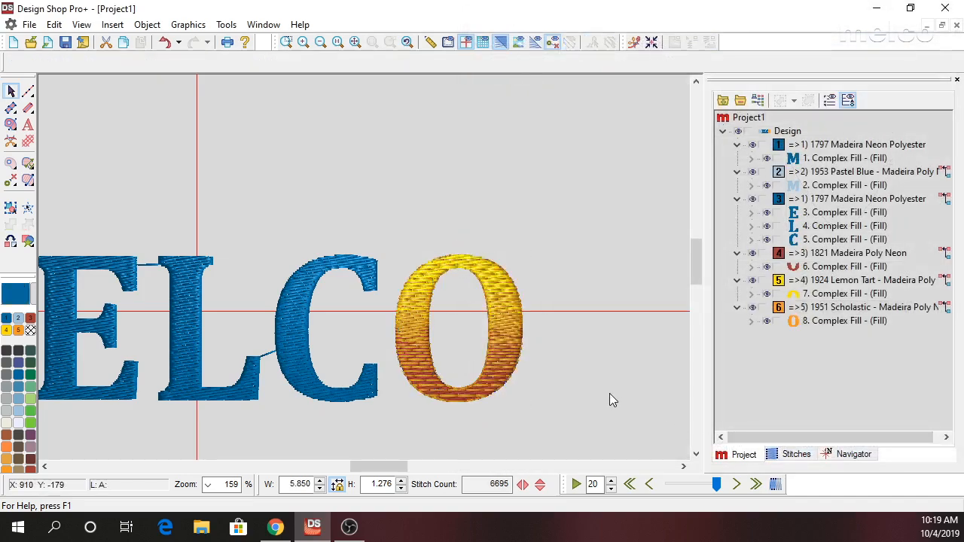
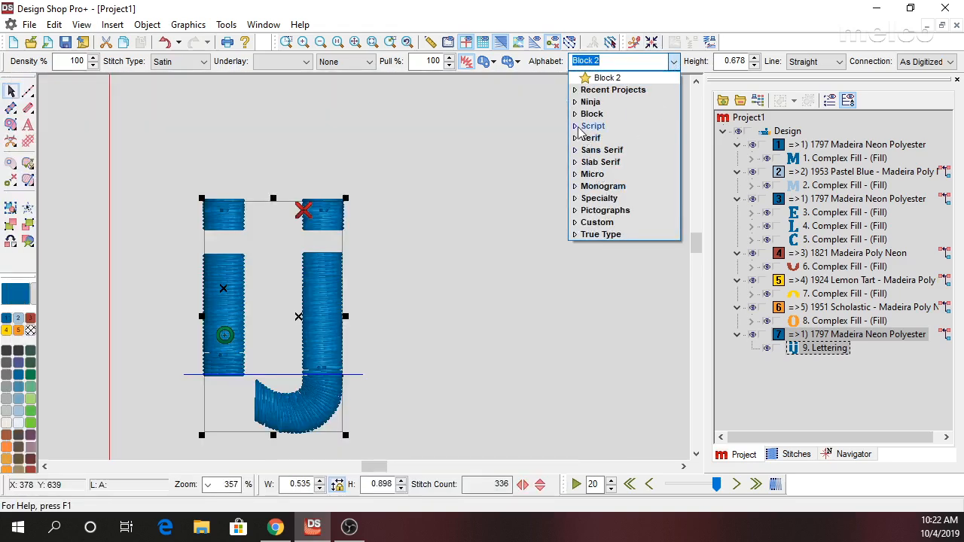
# Change the alphabet of the ij lettering to MELCO BLOCK from the Block category.
pyautogui.click(577, 116)
pyautogui.scroll(-5, 620, 204)
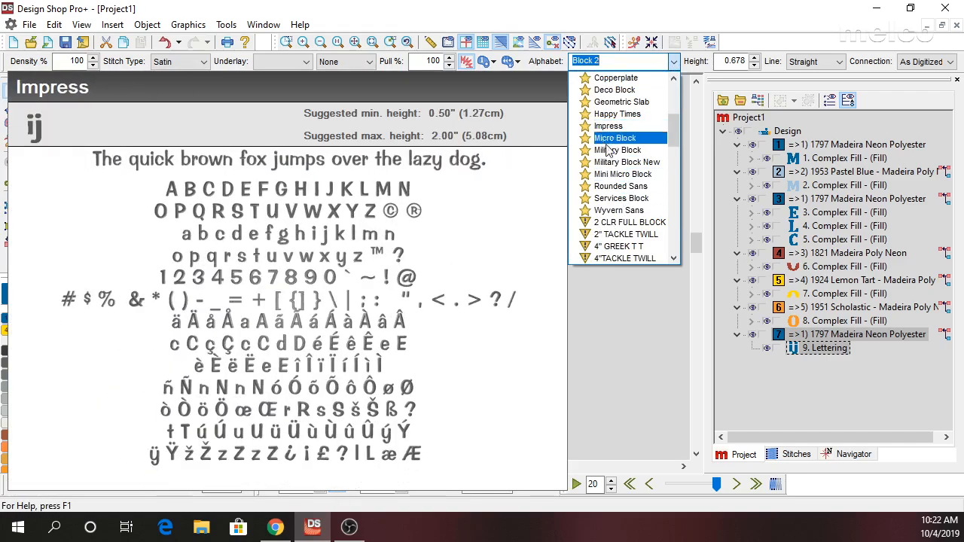
pyautogui.scroll(-1, 633, 219)
pyautogui.scroll(-2, 633, 219)
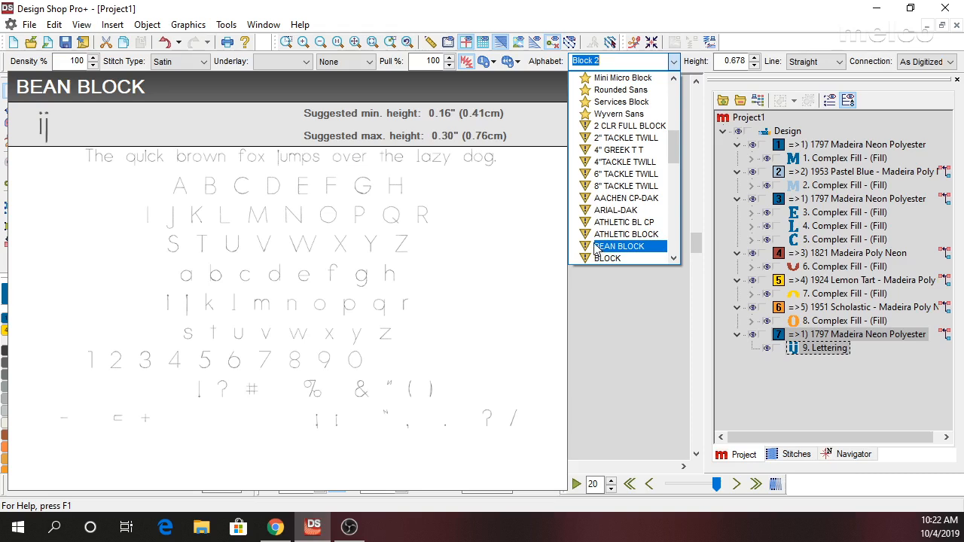
pyautogui.scroll(-3, 596, 251)
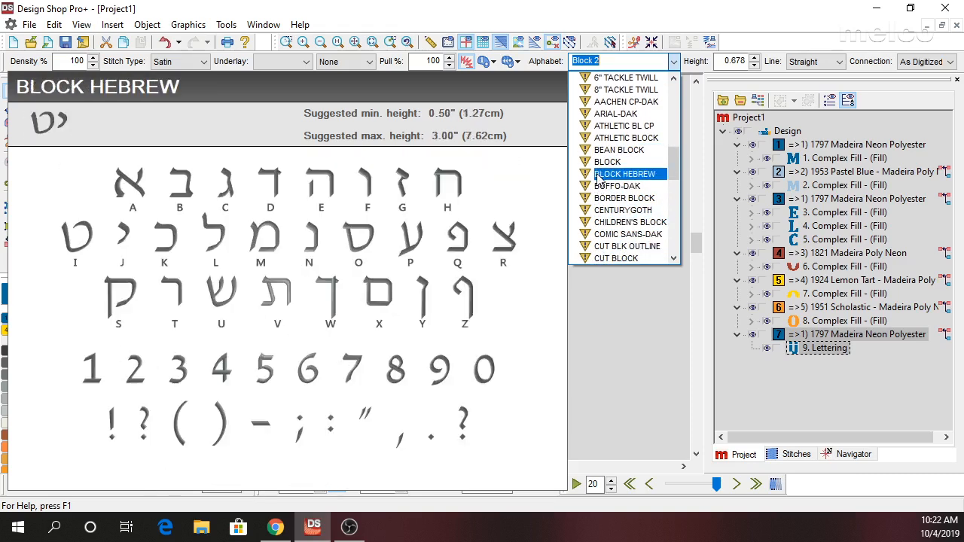
pyautogui.scroll(-3, 597, 166)
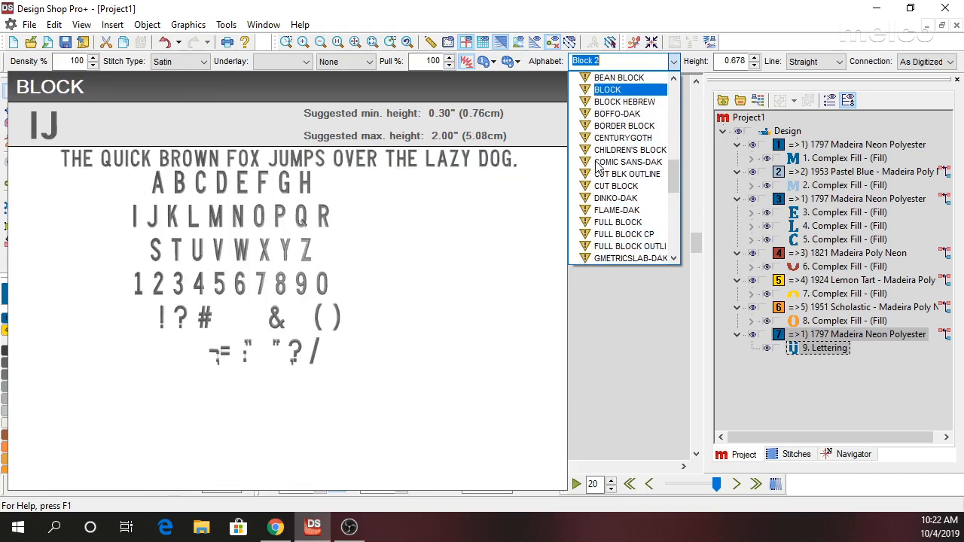
pyautogui.scroll(-6, 609, 216)
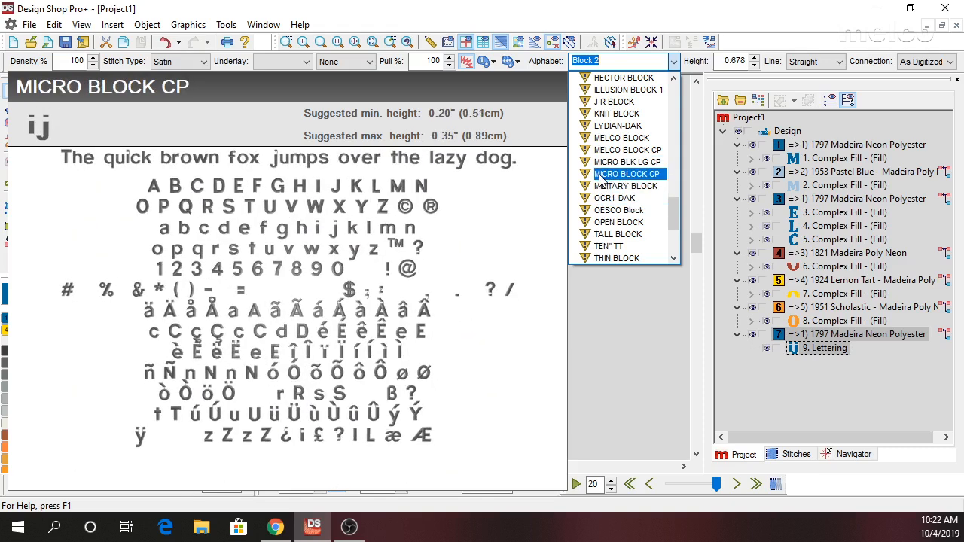
pyautogui.click(611, 138)
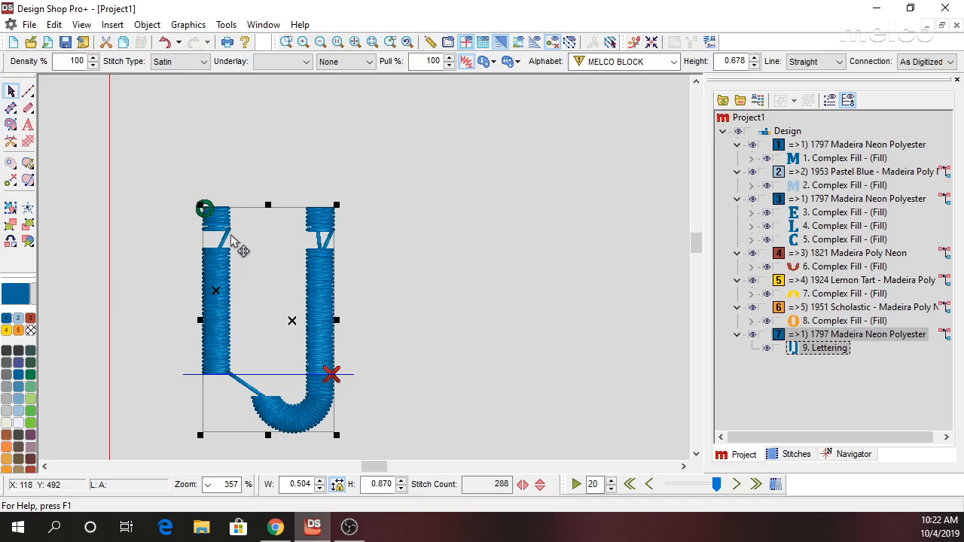
# Examine the lettering's stitch list one stitch at a time around the transition from the i's dot to its stem.
pyautogui.click(790, 455)
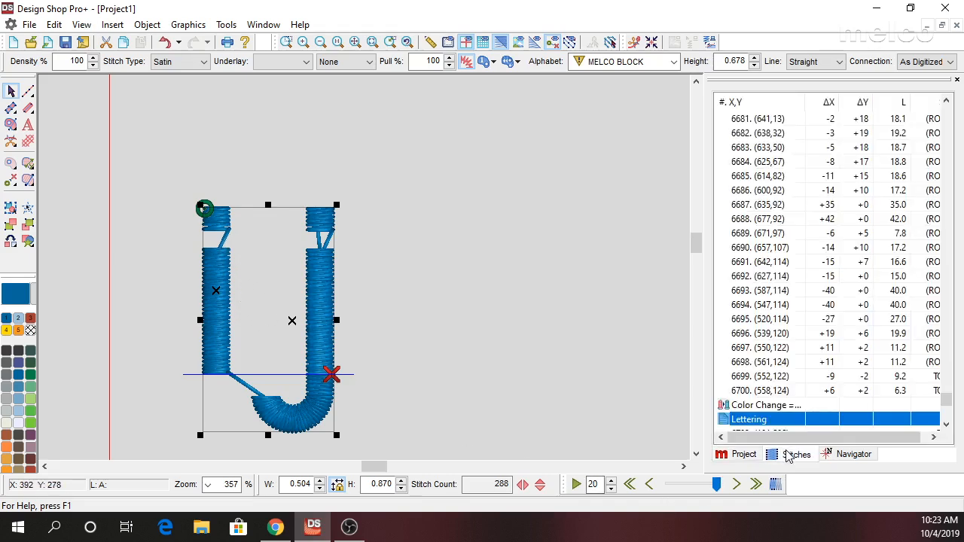
pyautogui.scroll(-2, 759, 415)
pyautogui.click(748, 362)
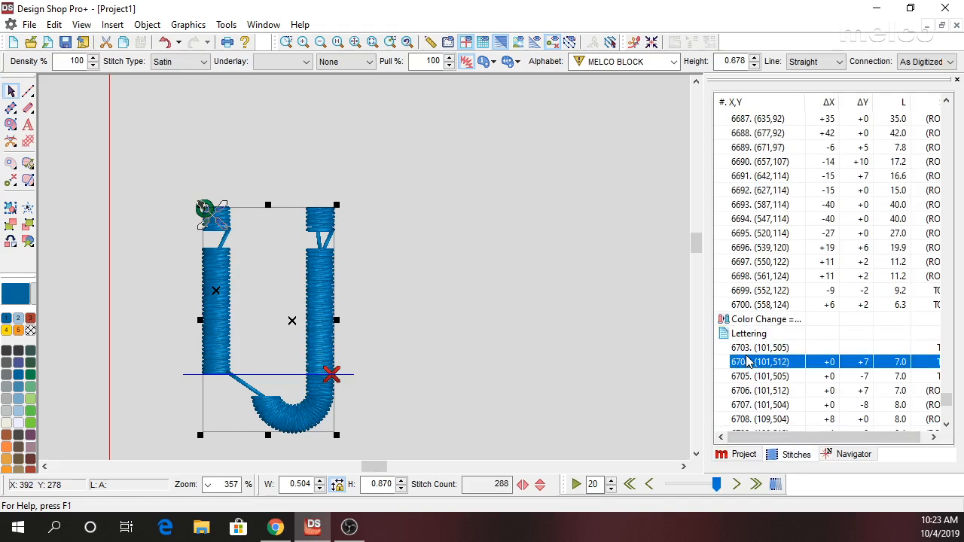
pyautogui.press('Down')
pyautogui.press('Down')
pyautogui.press('Down')
pyautogui.press('Down')
pyautogui.press('Down')
pyautogui.press('Down')
pyautogui.press('Down')
pyautogui.press('Down')
pyautogui.press('Down')
pyautogui.press('Down')
pyautogui.press('Down')
pyautogui.press('Down')
pyautogui.press('Down')
pyautogui.press('Down')
pyautogui.press('Down')
pyautogui.press('Down')
pyautogui.press('Down')
pyautogui.press('Down')
pyautogui.press('Down')
pyautogui.press('Down')
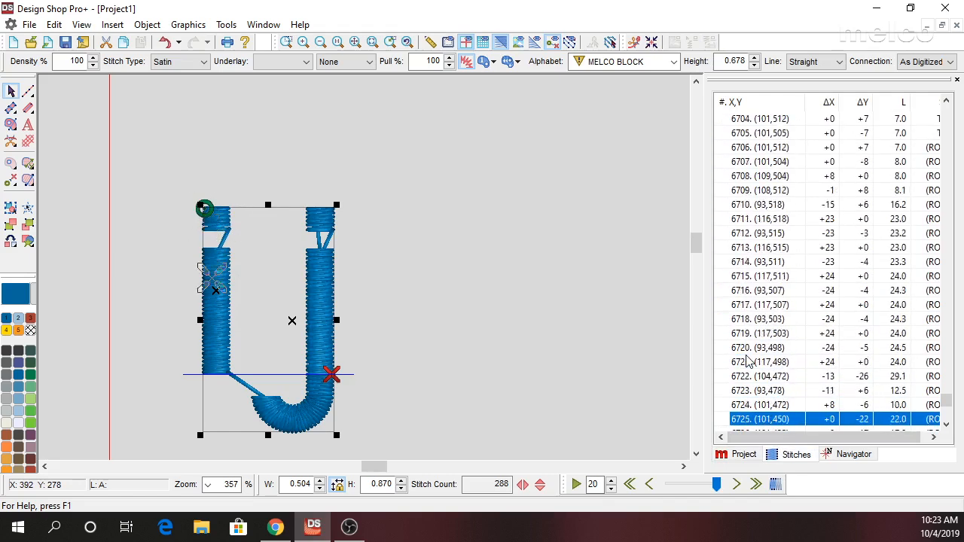
pyautogui.press('Up')
pyautogui.press('Up')
pyautogui.press('Up')
pyautogui.press('Up')
pyautogui.press('Up')
pyautogui.press('Up')
pyautogui.press('Up')
pyautogui.press('Up')
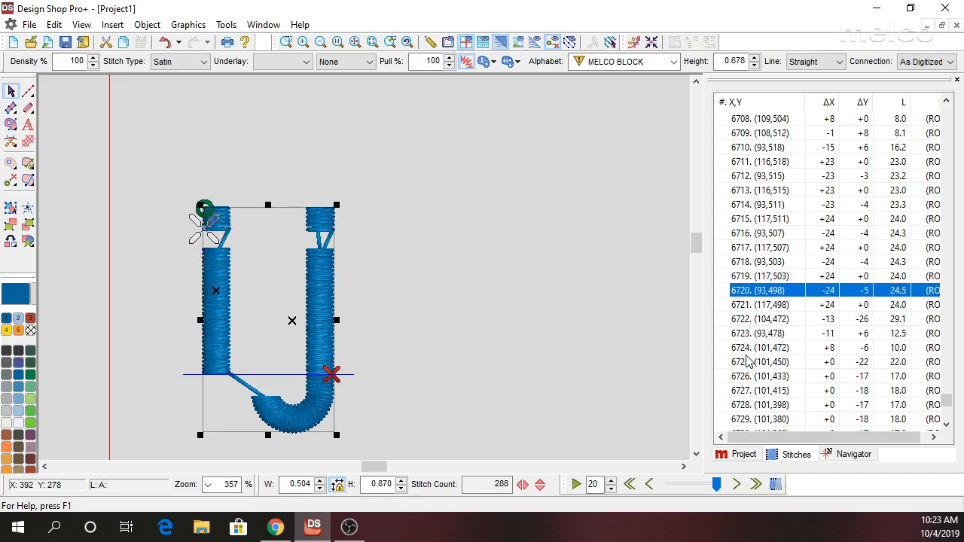
pyautogui.press('Up')
pyautogui.press('Down')
pyautogui.press('Down')
pyautogui.press('Down')
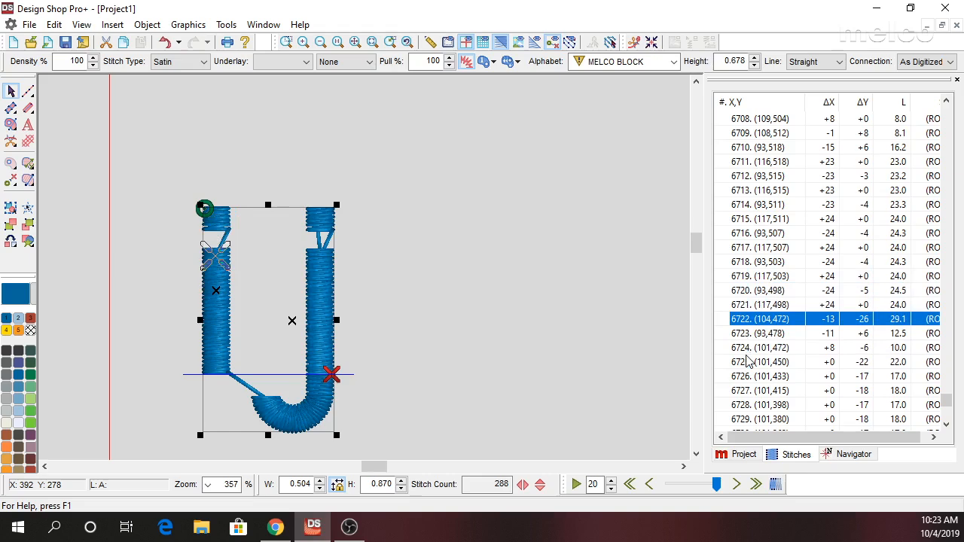
pyautogui.press('Up')
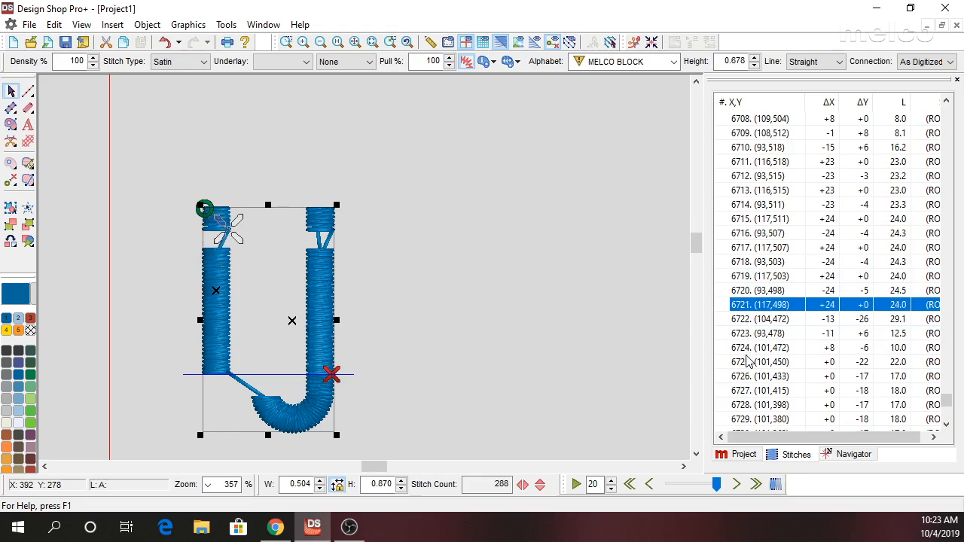
pyautogui.press('Down')
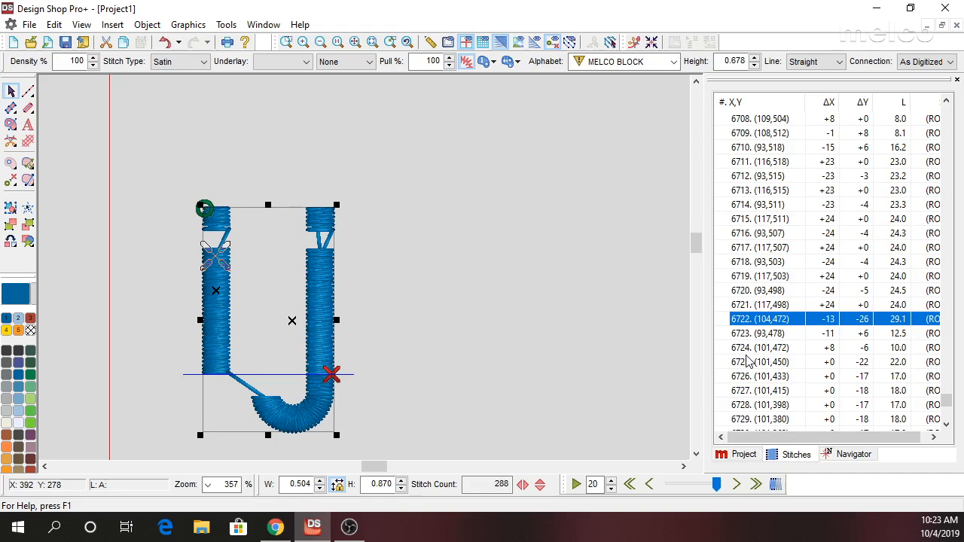
pyautogui.press('Up')
pyautogui.press('Up')
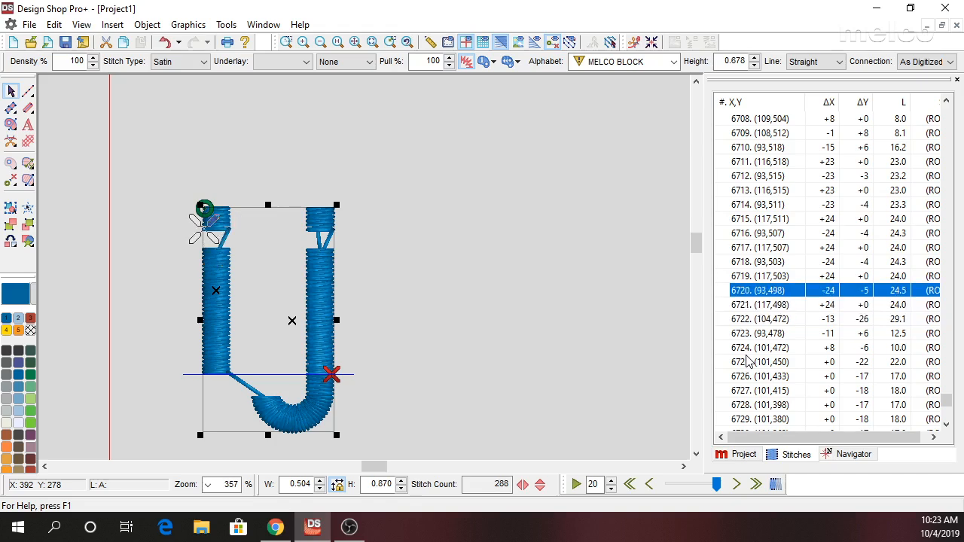
pyautogui.press('Up')
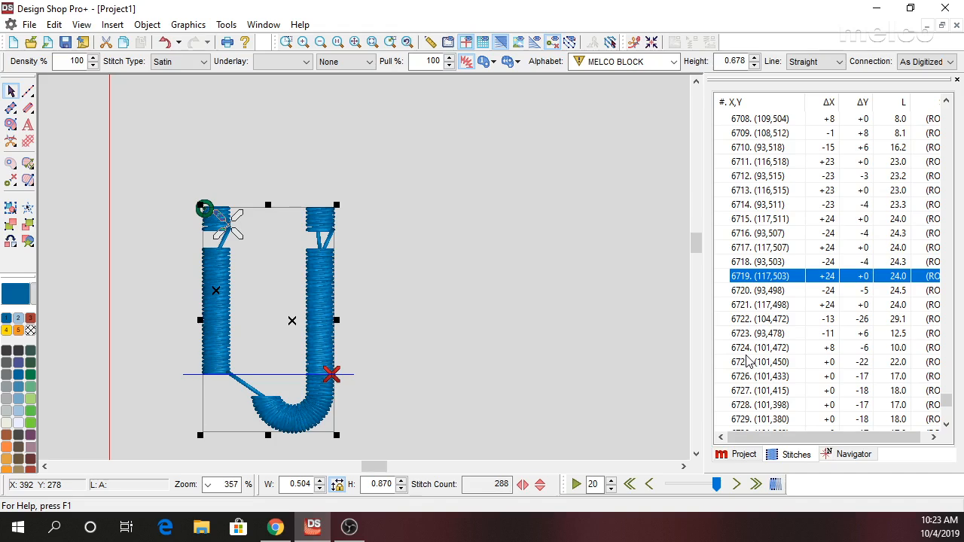
pyautogui.press('Down')
pyautogui.press('Down')
pyautogui.press('Down')
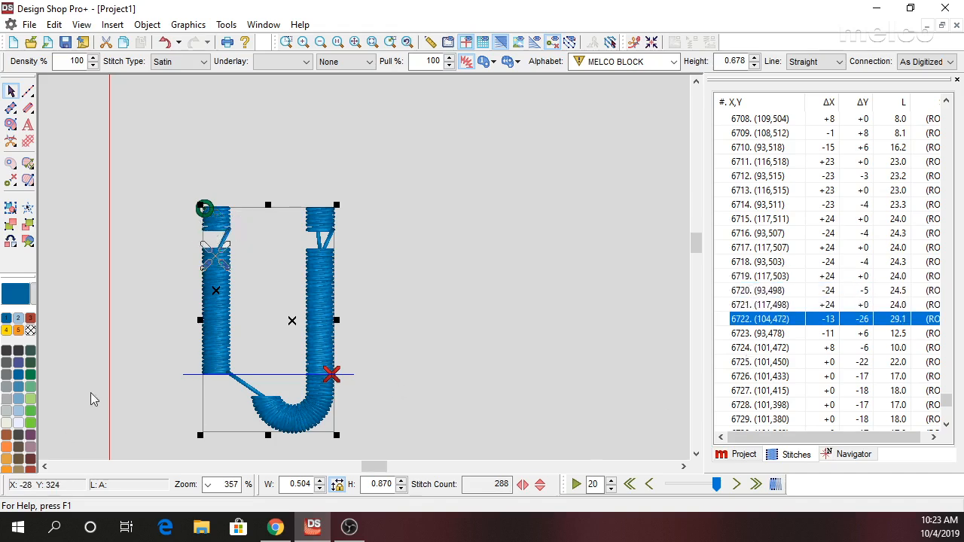
# Convert the ij lettering object to wireframe and expand its last color block in the project tree.
pyautogui.rightClick(280, 260)
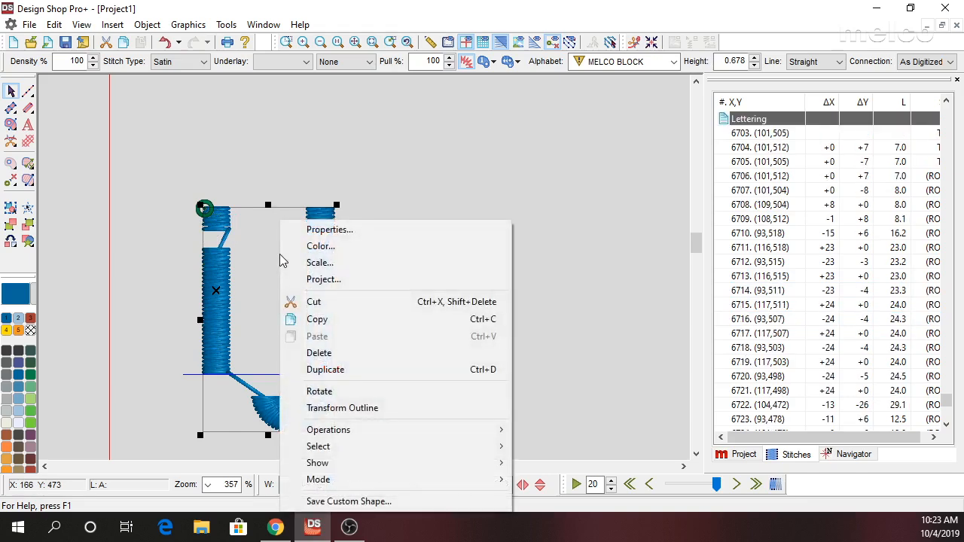
pyautogui.moveTo(359, 433)
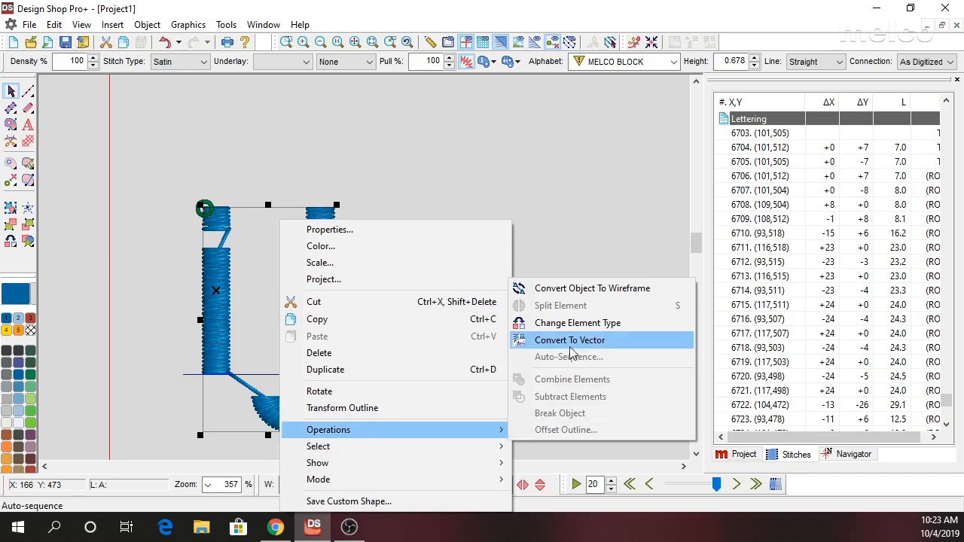
pyautogui.click(553, 293)
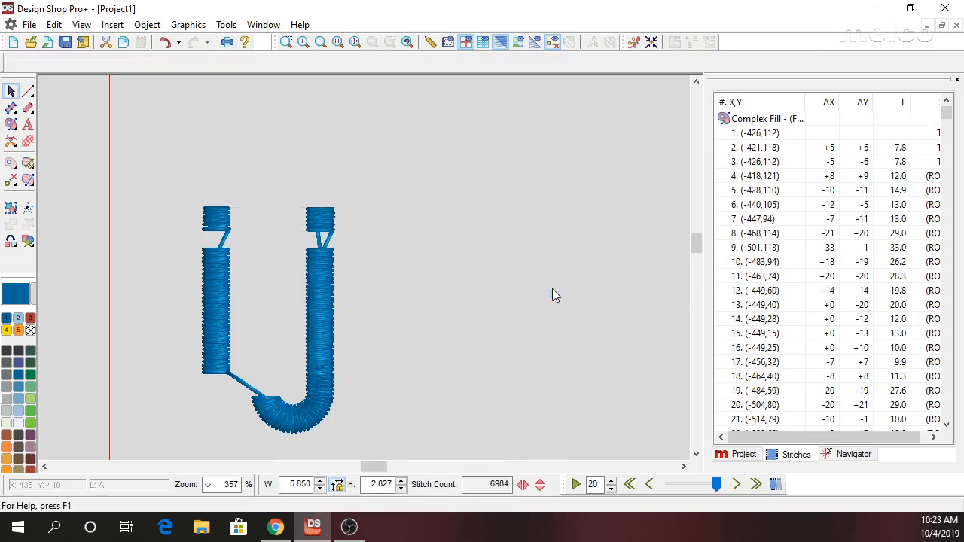
pyautogui.click(744, 455)
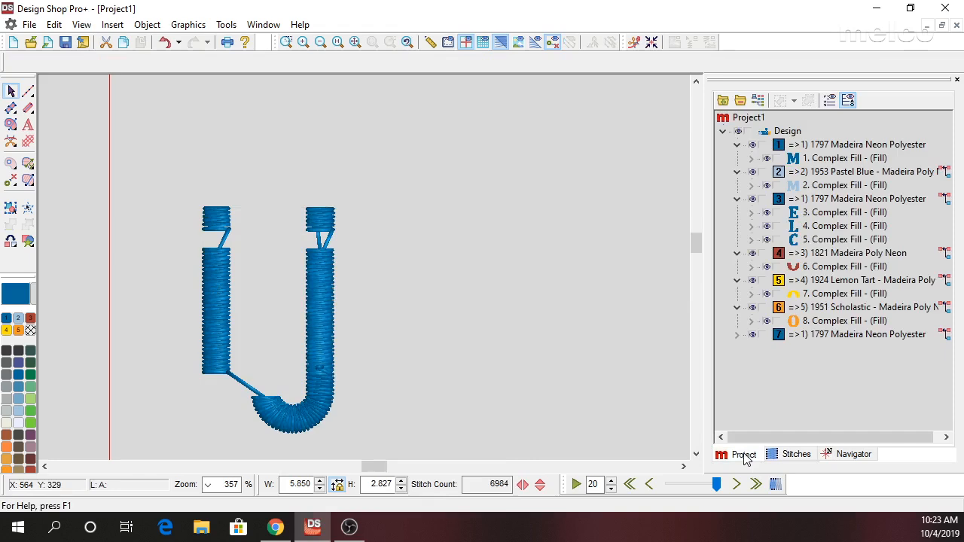
pyautogui.click(739, 336)
# Examine each converted column and walk stitch element of the ij lettering in sewing order.
pyautogui.click(822, 322)
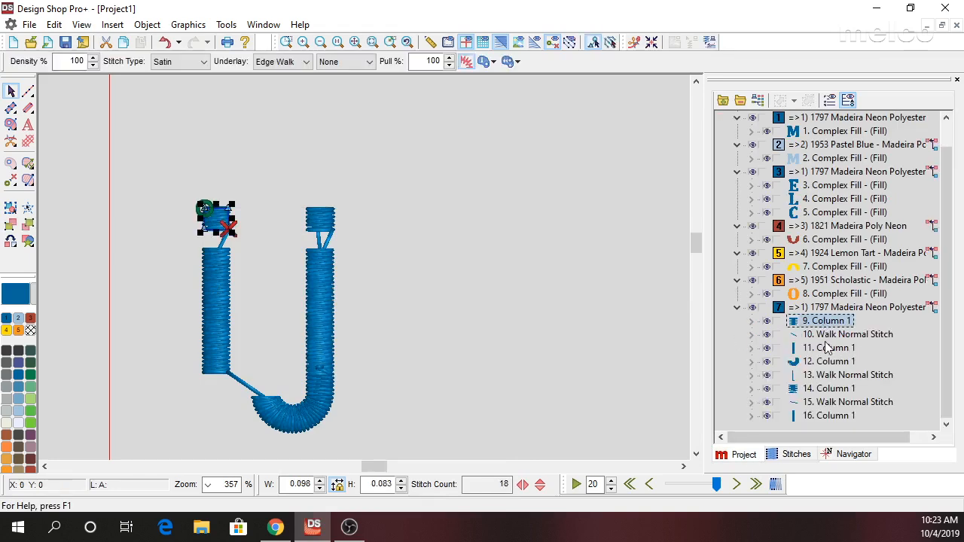
pyautogui.click(827, 335)
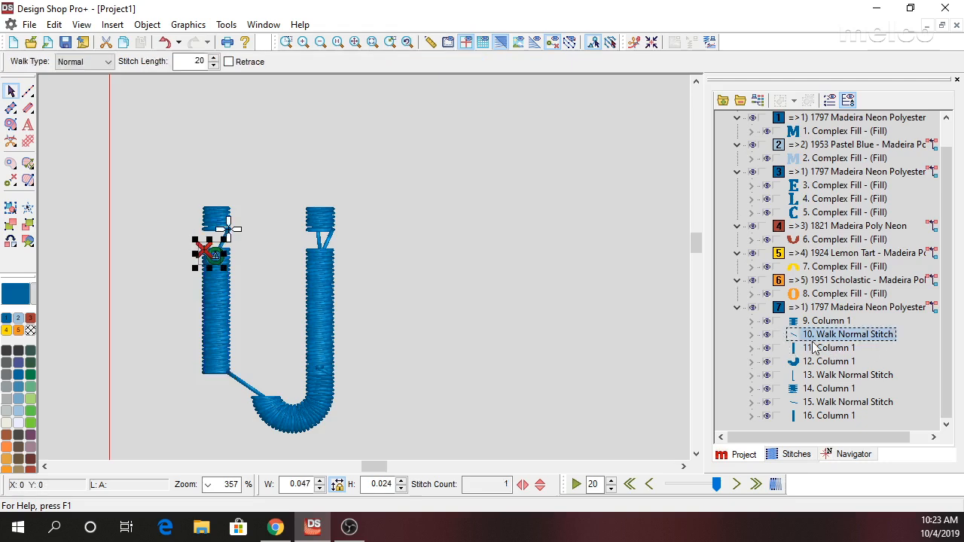
pyautogui.click(819, 350)
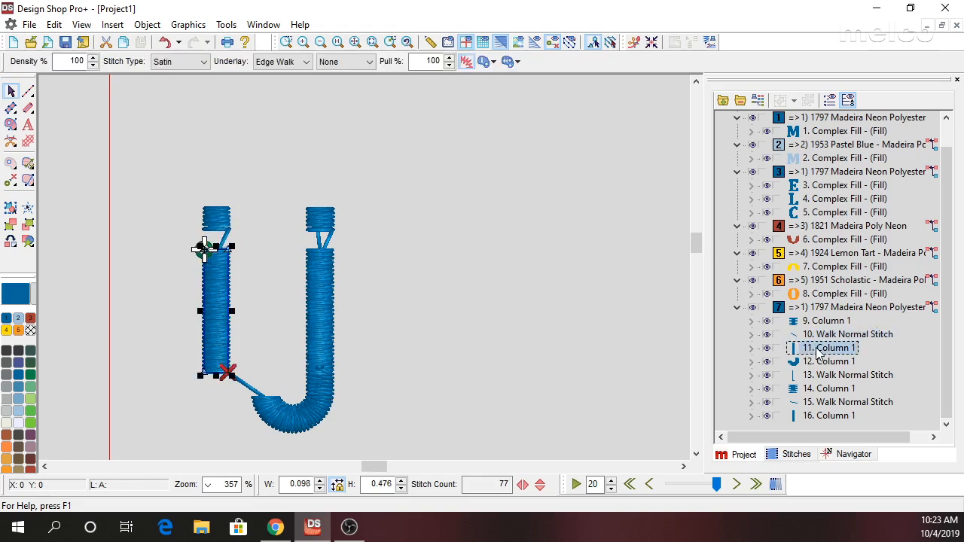
pyautogui.click(825, 363)
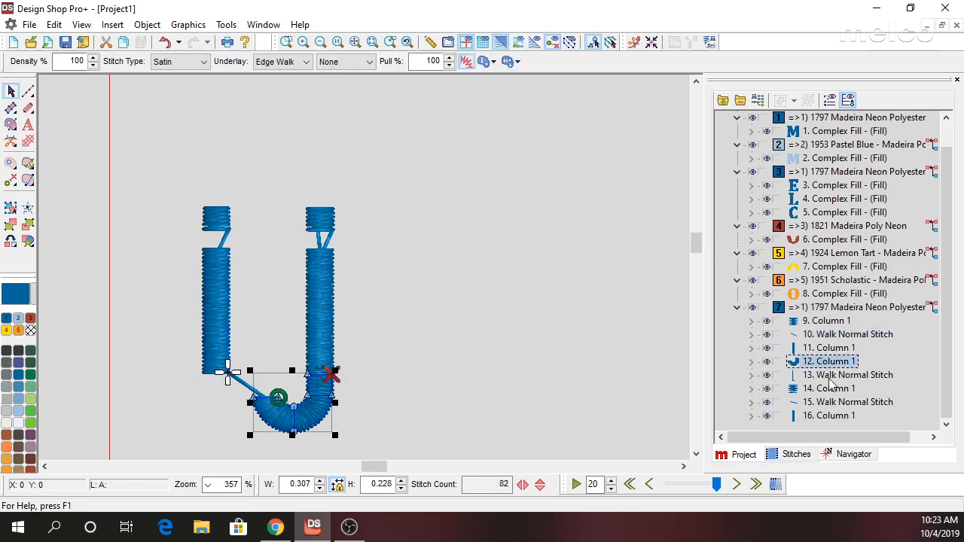
pyautogui.click(829, 377)
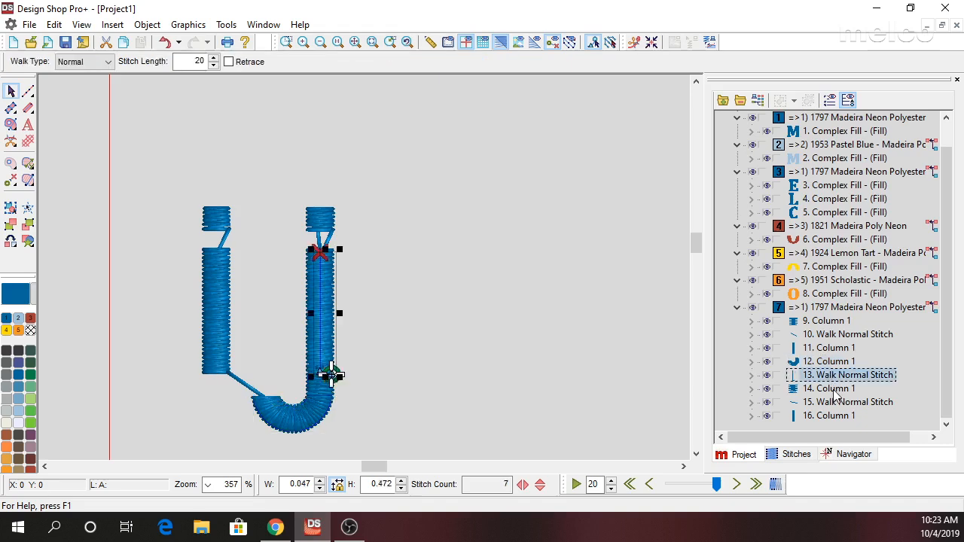
pyautogui.click(835, 390)
pyautogui.click(841, 402)
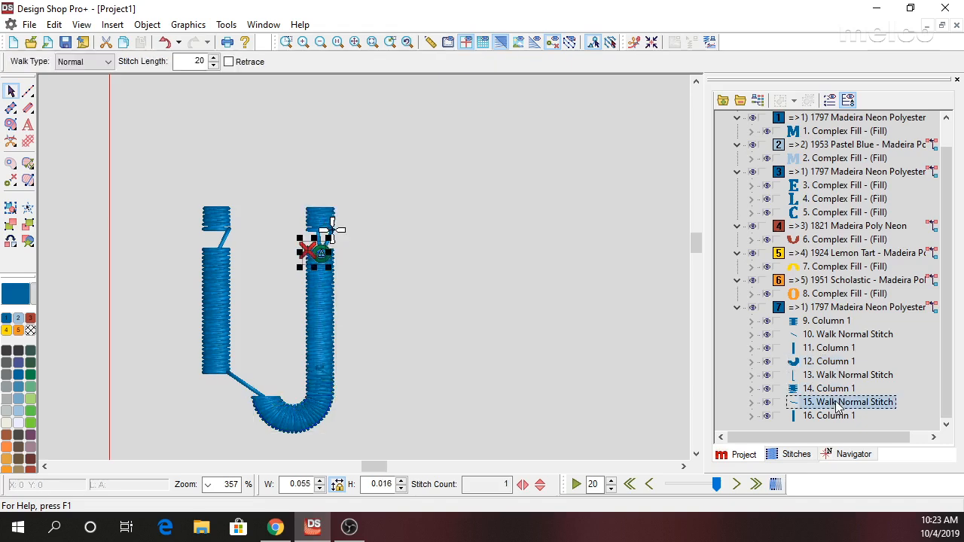
pyautogui.click(842, 416)
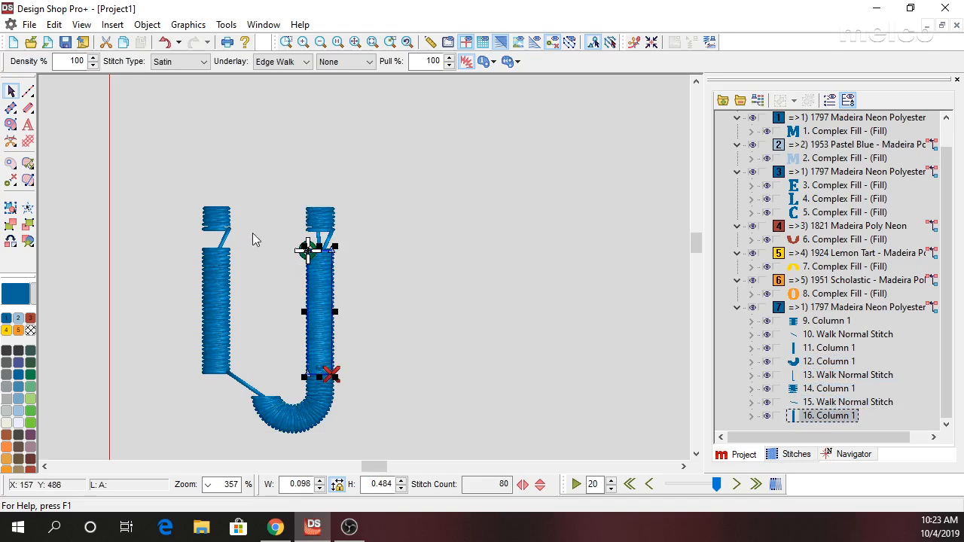
# Insert a trim directly after the column that forms the i's dot.
pyautogui.click(825, 324)
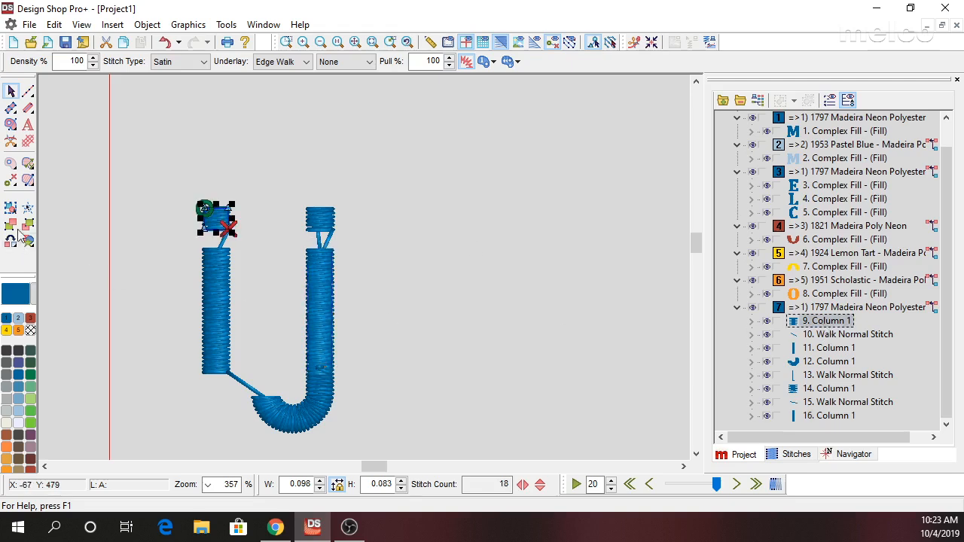
pyautogui.click(11, 143)
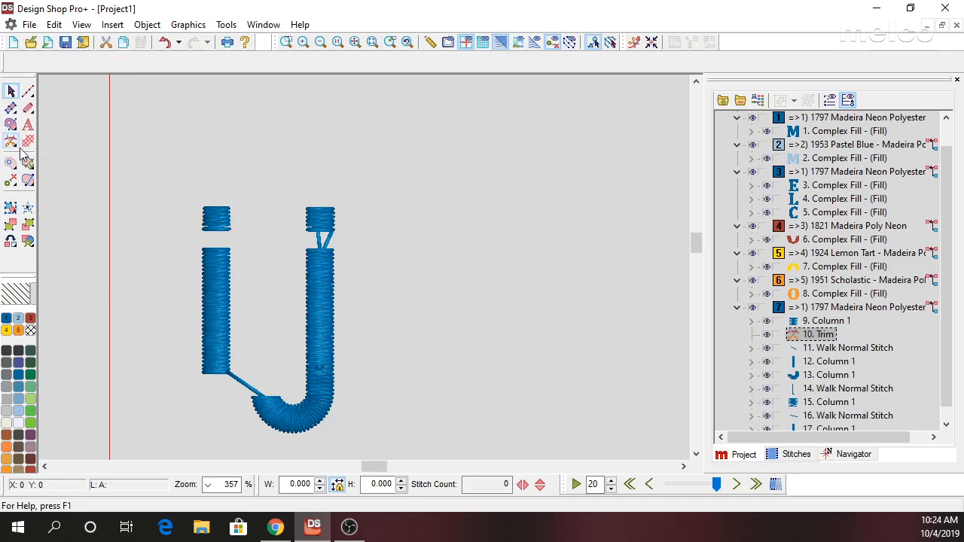
# Enable both Tie In and Tie Off for the columns that form the i's dot and stem.
pyautogui.click(809, 322)
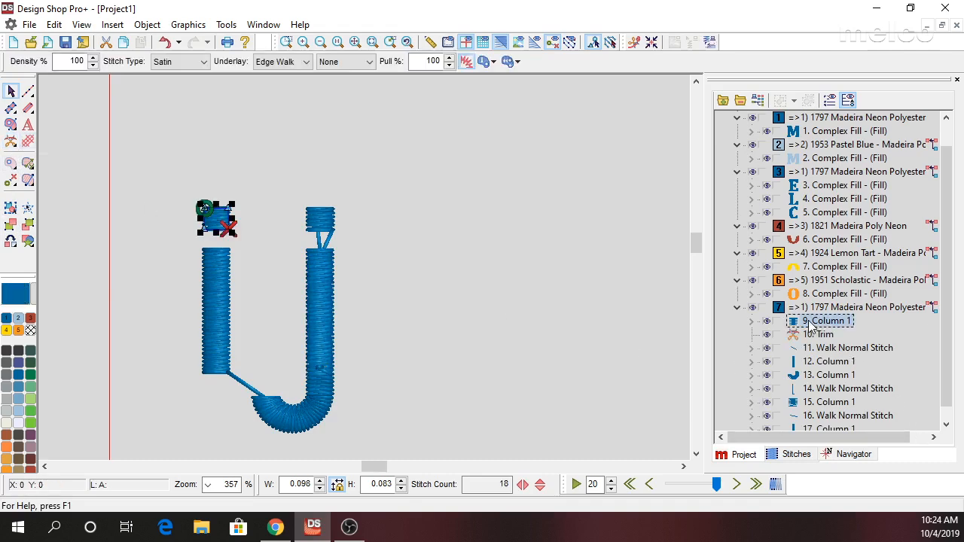
pyautogui.click(829, 364)
pyautogui.rightClick(825, 363)
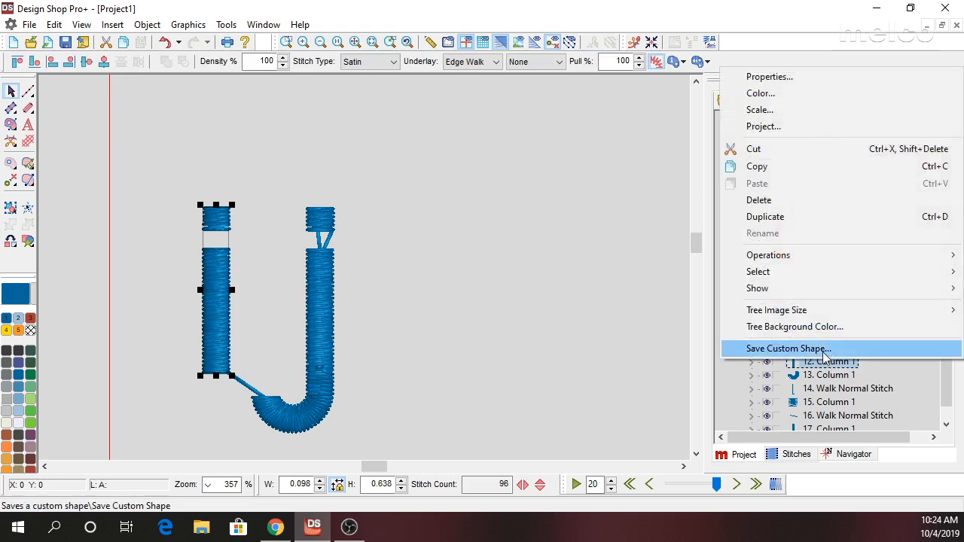
pyautogui.click(751, 83)
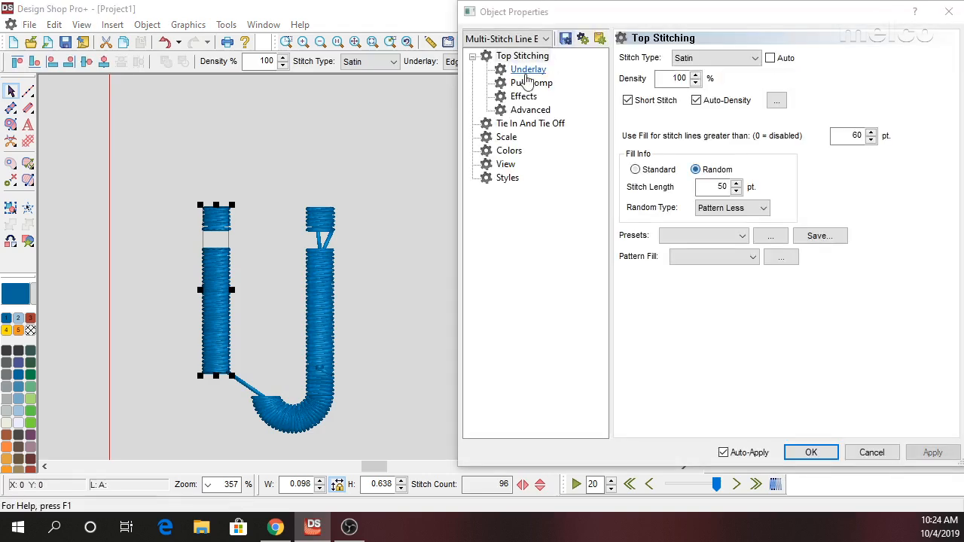
pyautogui.click(530, 124)
pyautogui.click(635, 89)
pyautogui.click(635, 90)
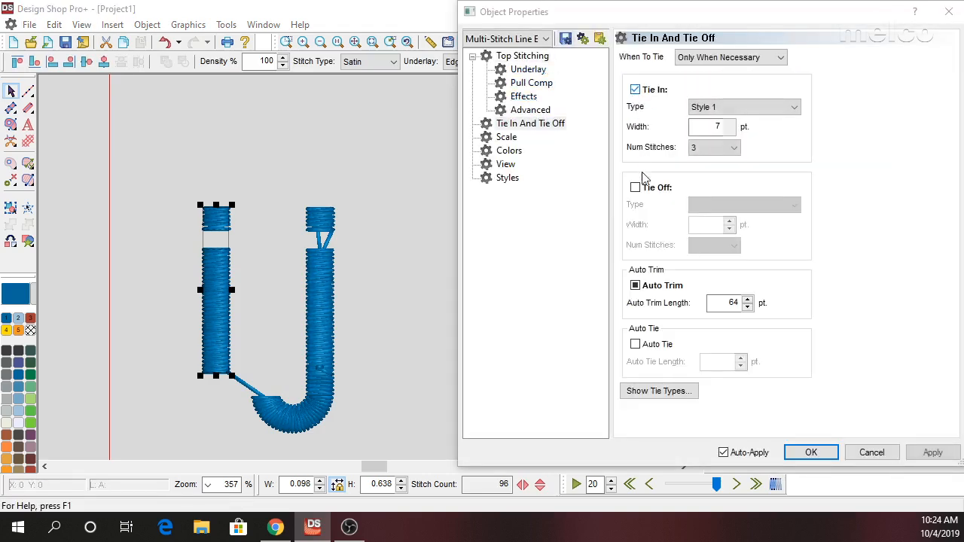
pyautogui.click(635, 188)
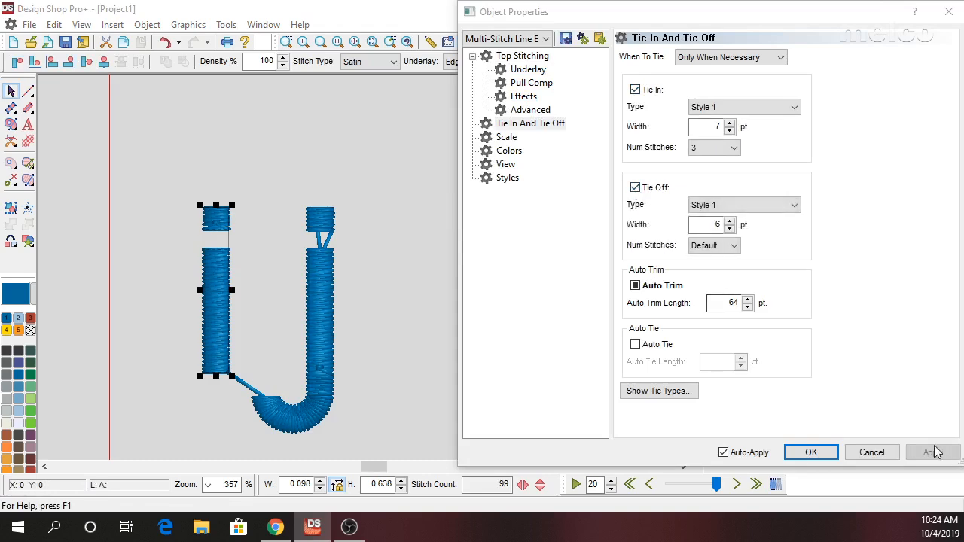
pyautogui.click(811, 453)
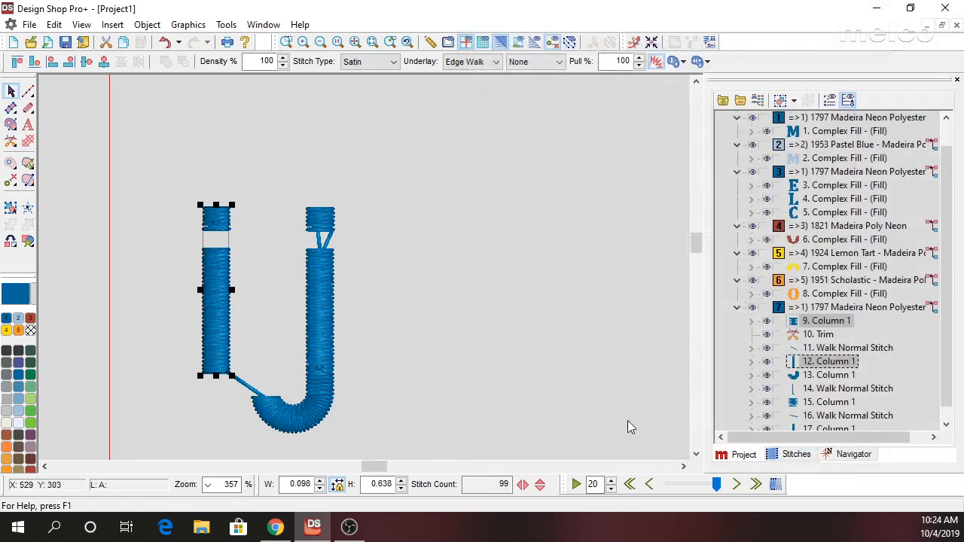
# Insert a trim directly after the column that forms the i's stem.
pyautogui.click(500, 337)
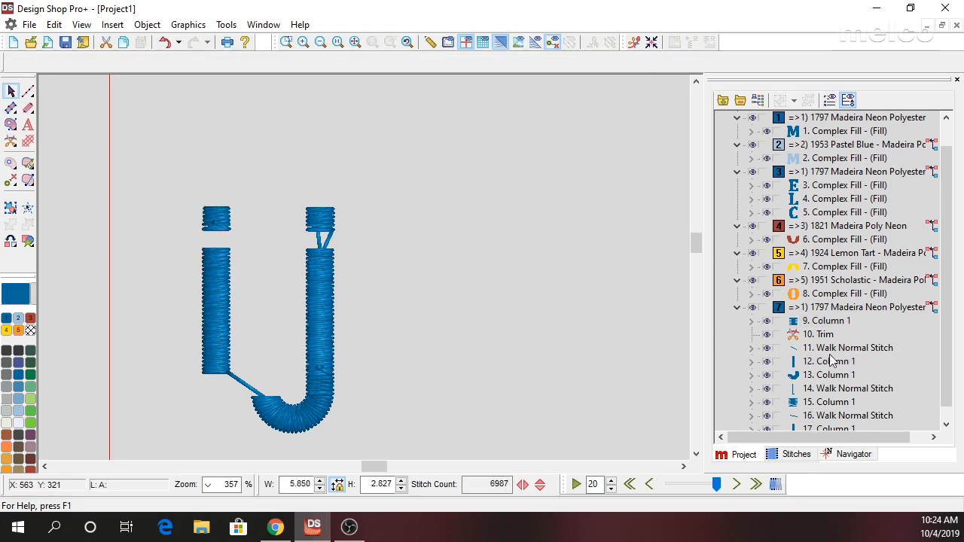
pyautogui.click(832, 375)
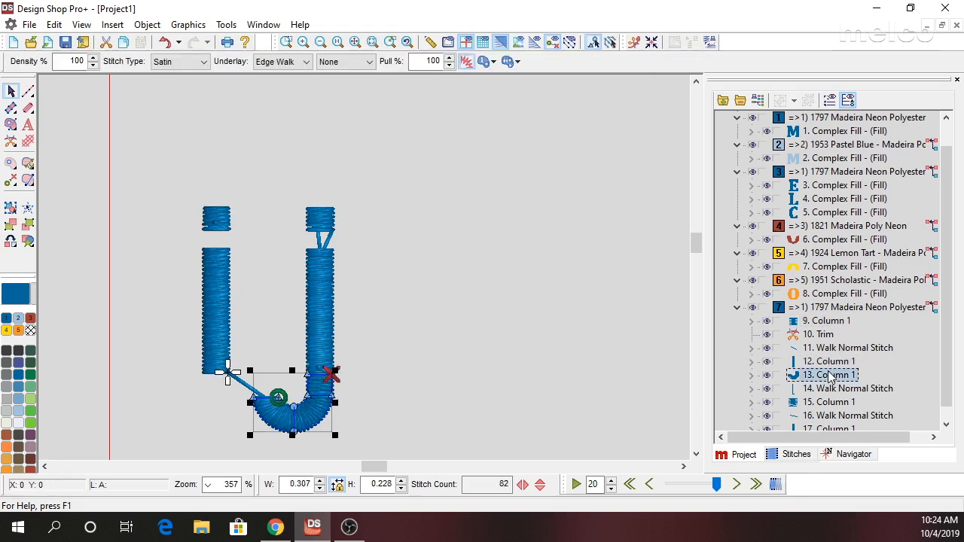
pyautogui.click(829, 363)
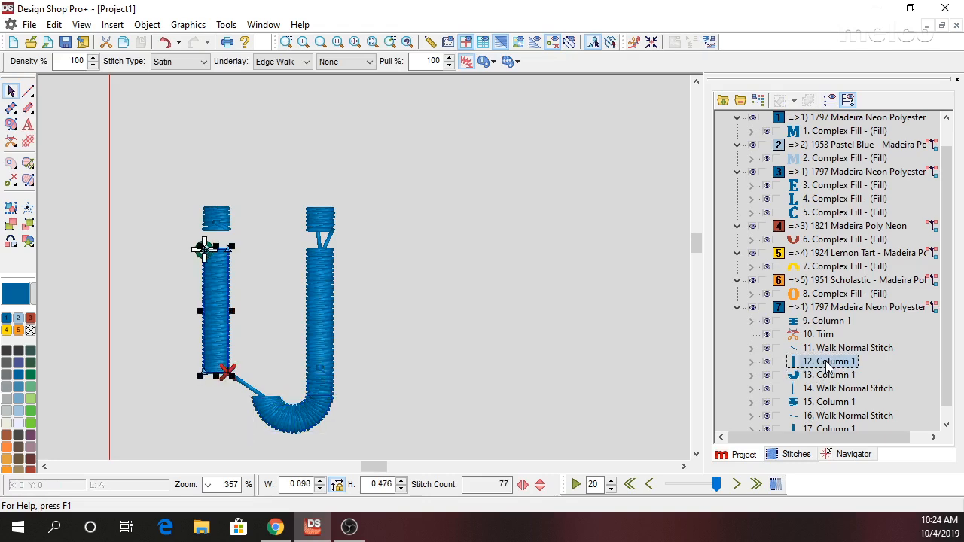
pyautogui.hotkey('ctrl', 't')
# Check the sewing order of the j's elements and move its stem column directly after its hook column.
pyautogui.click(835, 387)
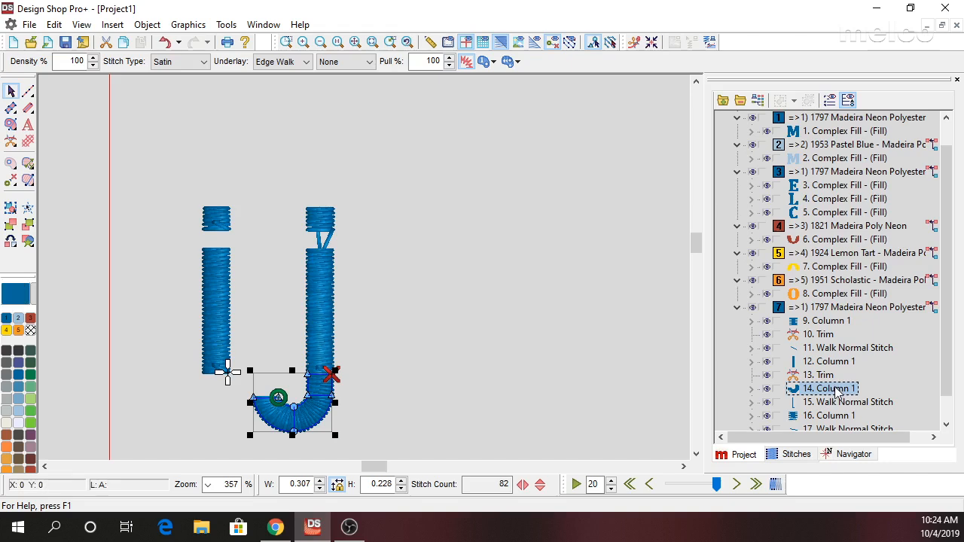
pyautogui.scroll(-1, 834, 392)
pyautogui.click(827, 377)
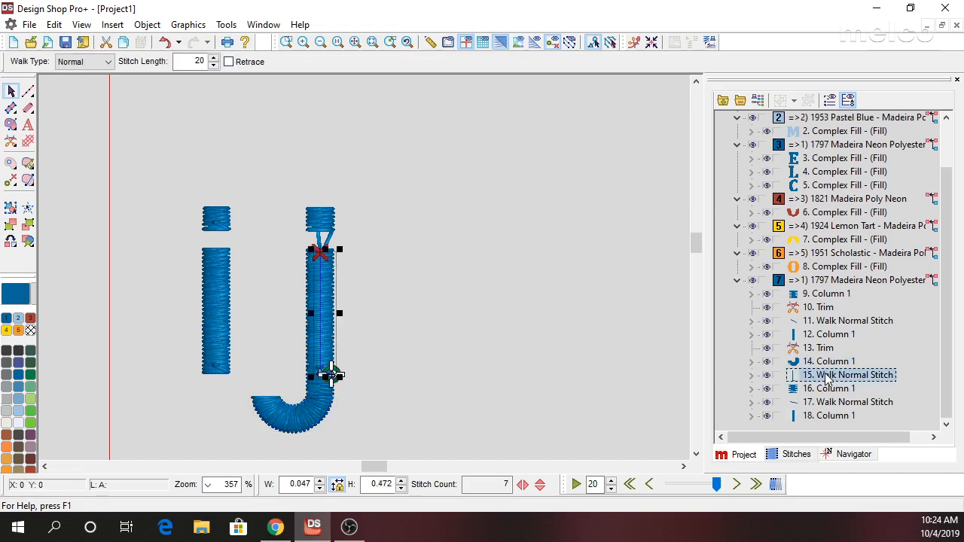
pyautogui.click(821, 364)
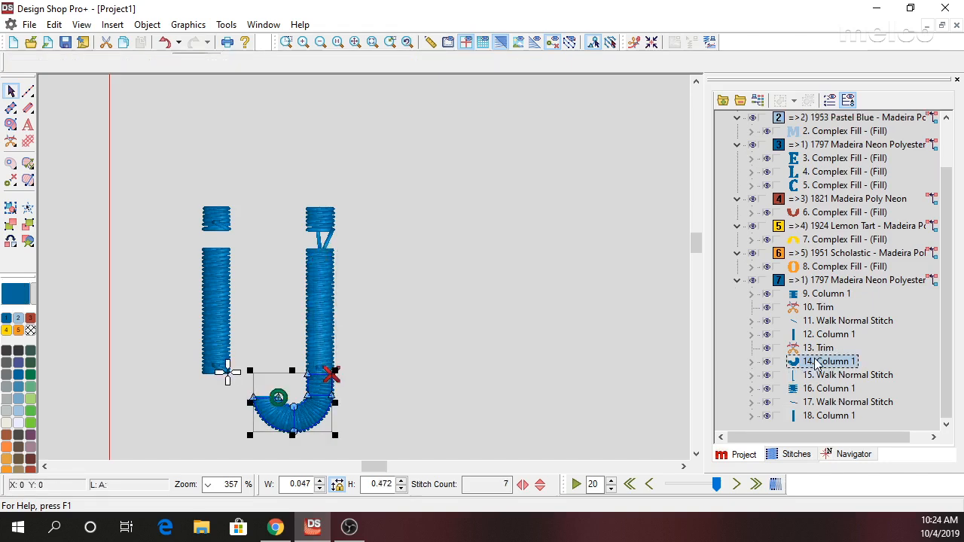
pyautogui.click(821, 376)
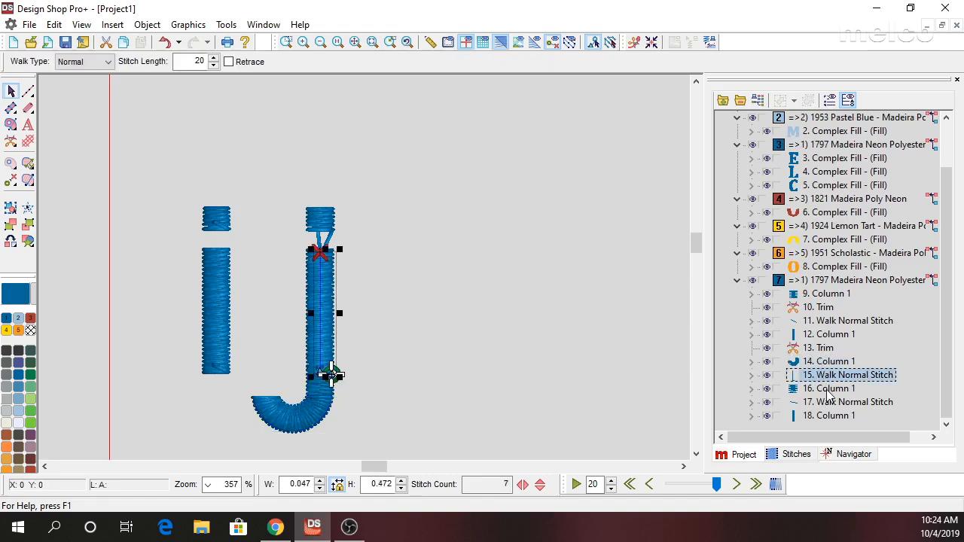
pyautogui.click(832, 390)
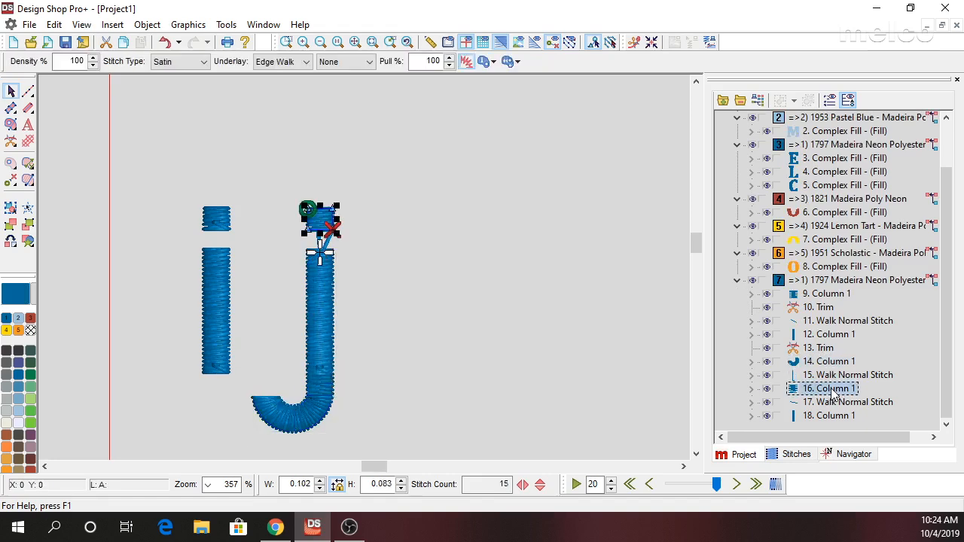
pyautogui.click(827, 404)
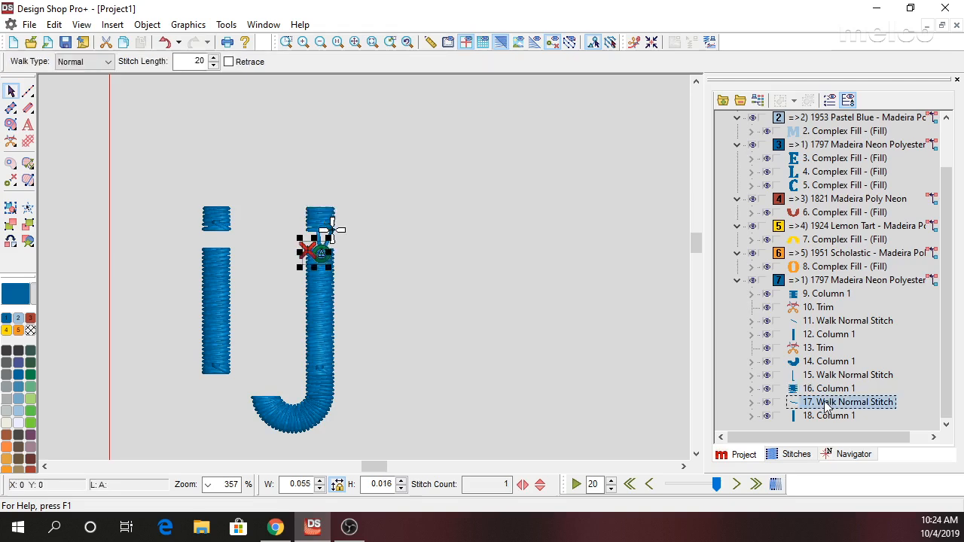
pyautogui.click(826, 416)
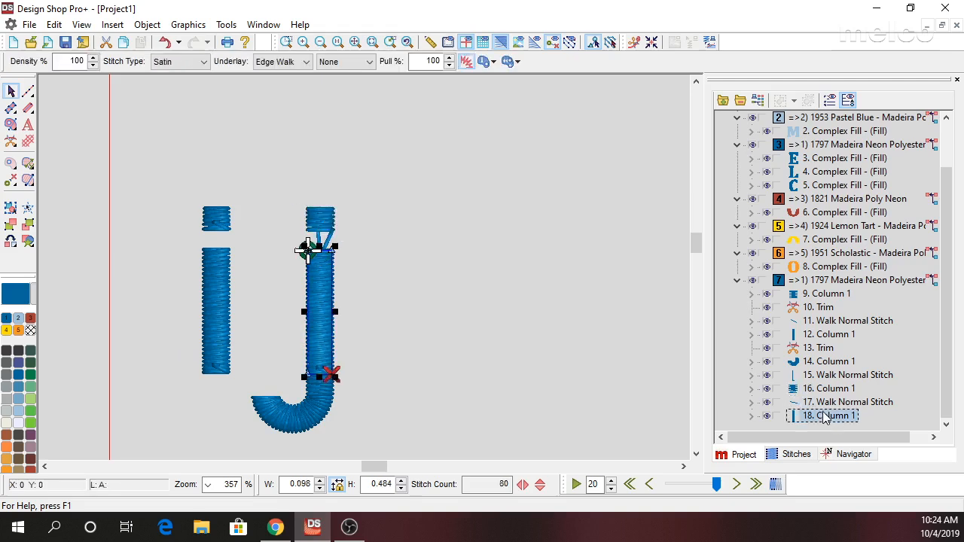
pyautogui.moveTo(825, 417); pyautogui.dragTo(821, 367)
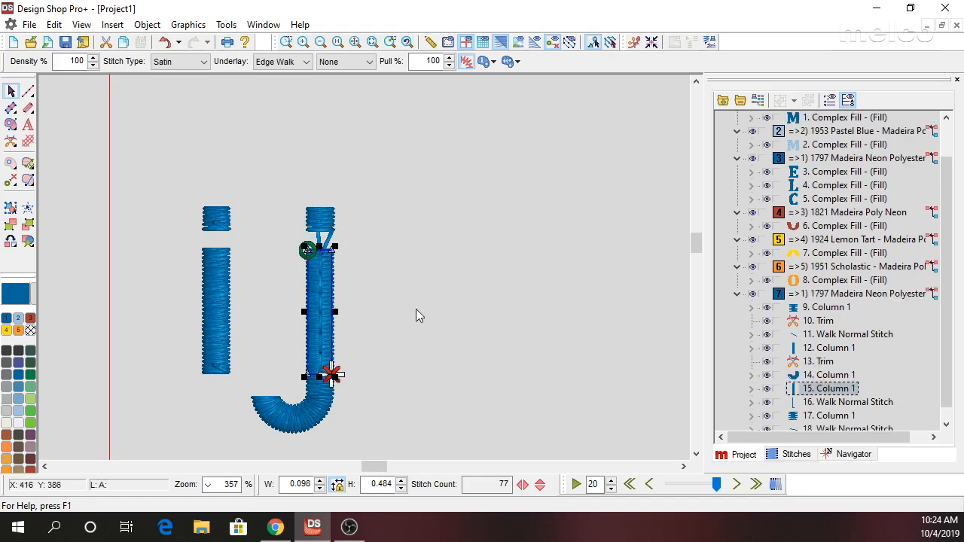
# Move the start point of the j's stem column to its lower end and delete the walk stitch running beneath that stem.
pyautogui.moveTo(309, 251)
pyautogui.mouseDown()
pyautogui.moveTo(333, 335)
pyautogui.moveTo(331, 374)
pyautogui.mouseUp()
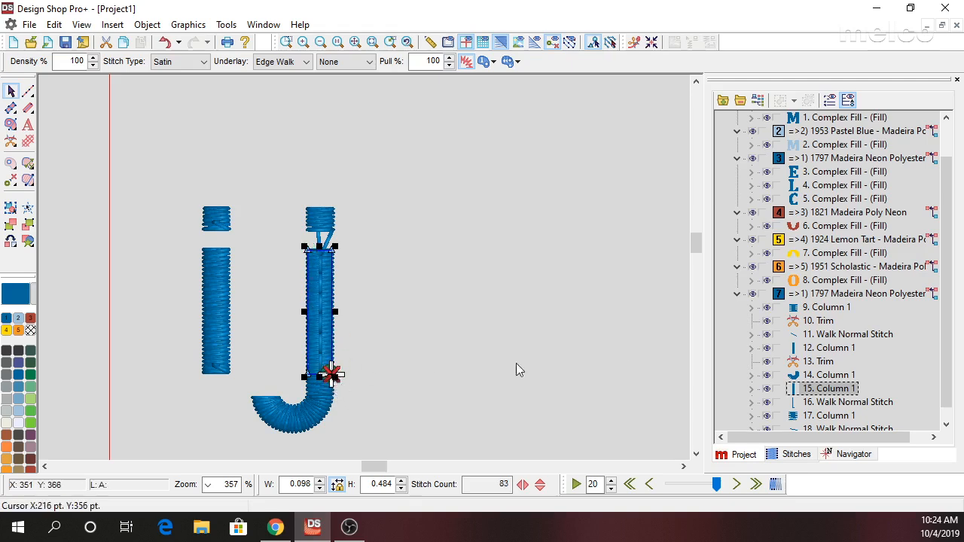
pyautogui.click(837, 401)
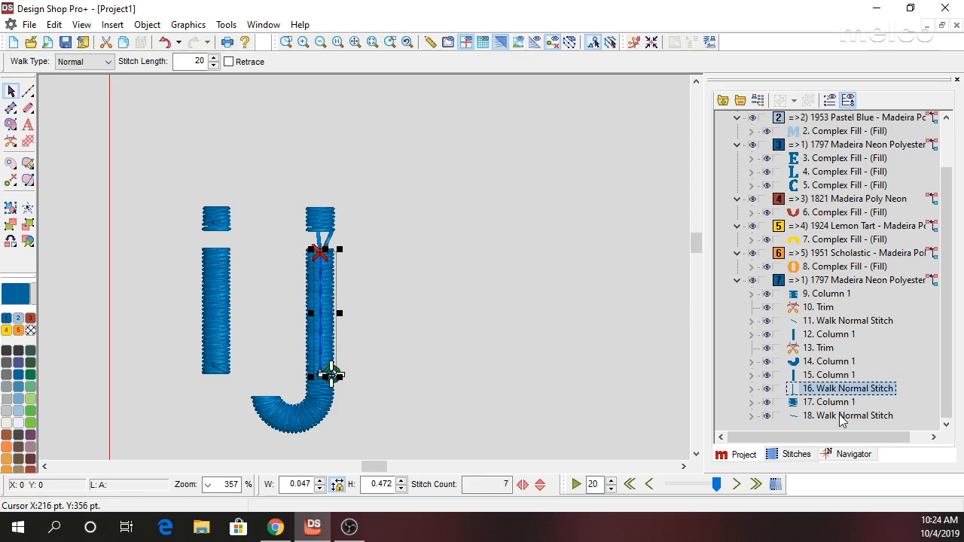
pyautogui.press('Delete')
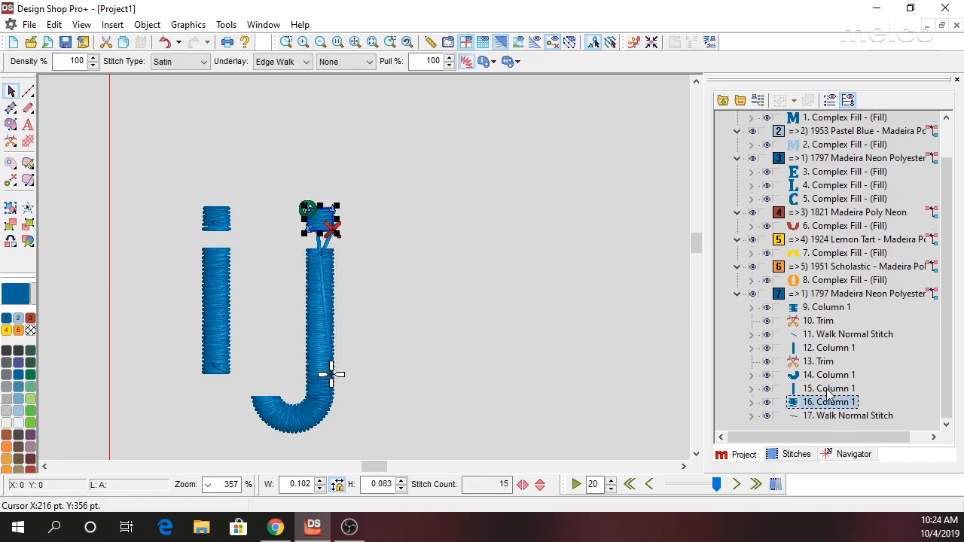
# Insert a trim after the j's stem column and delete the leftover walk stitch at the end of the color block.
pyautogui.click(829, 391)
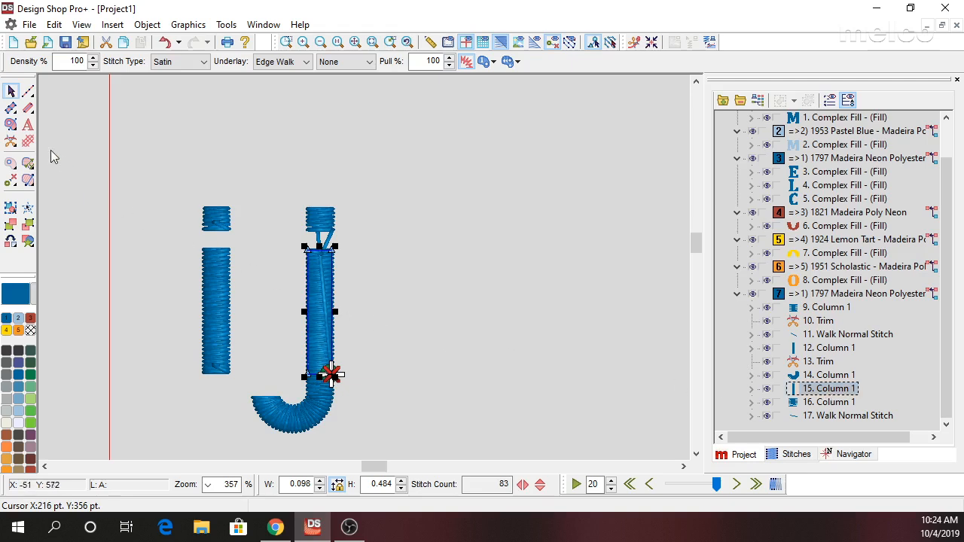
pyautogui.click(11, 141)
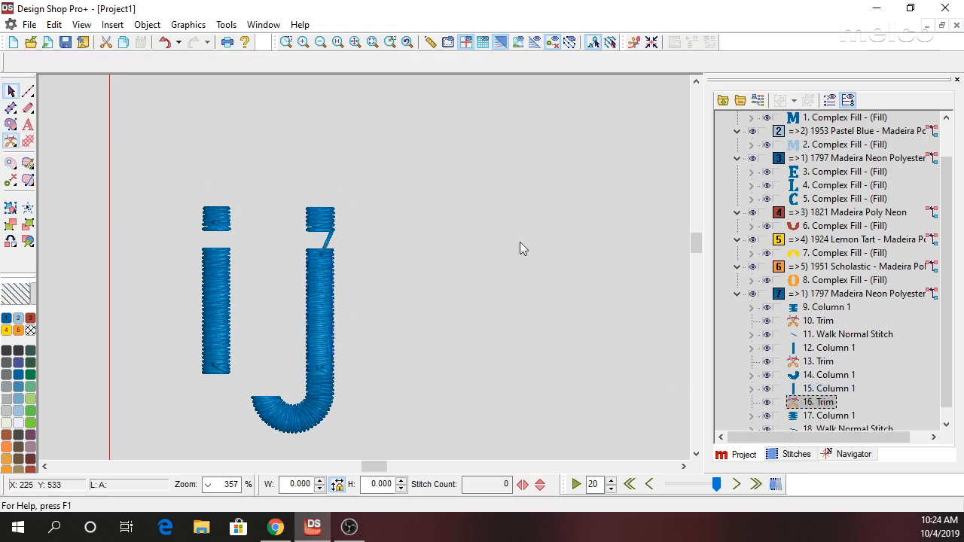
pyautogui.click(842, 429)
pyautogui.press('Delete')
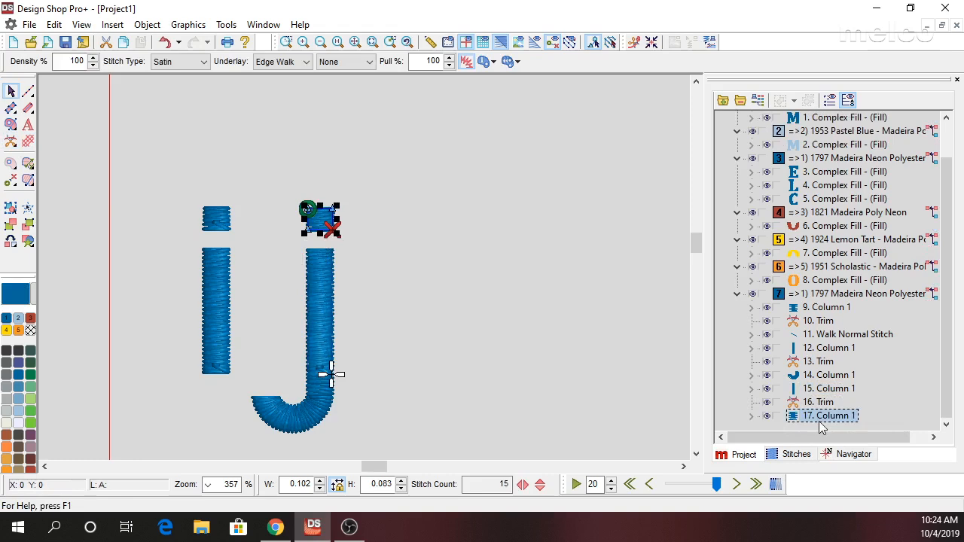
# Enable both Tie In and Tie Off for the columns that form the j's hook, stem and dot.
pyautogui.keyDown('shift'); pyautogui.click(815, 380); pyautogui.keyUp('shift')
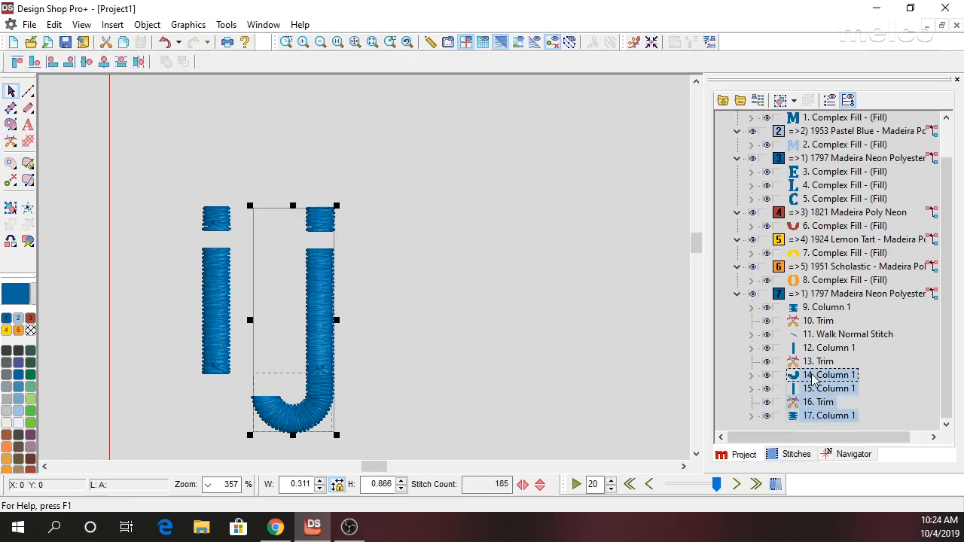
pyautogui.rightClick(816, 381)
pyautogui.click(754, 91)
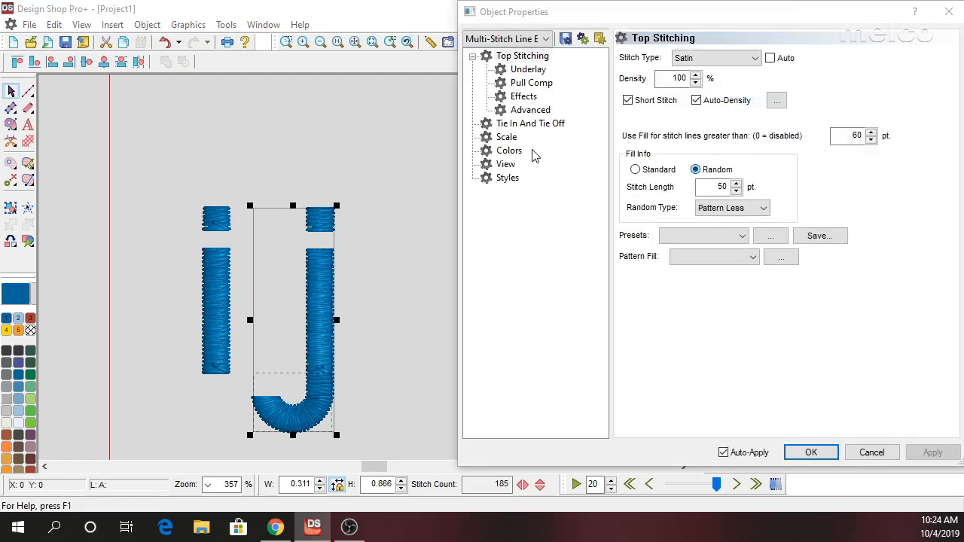
pyautogui.click(542, 125)
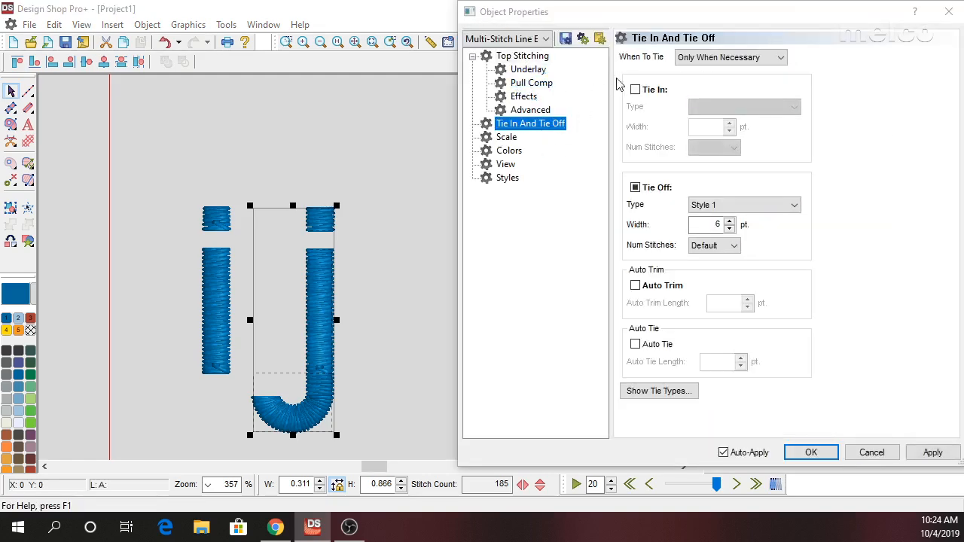
pyautogui.click(635, 90)
pyautogui.click(635, 188)
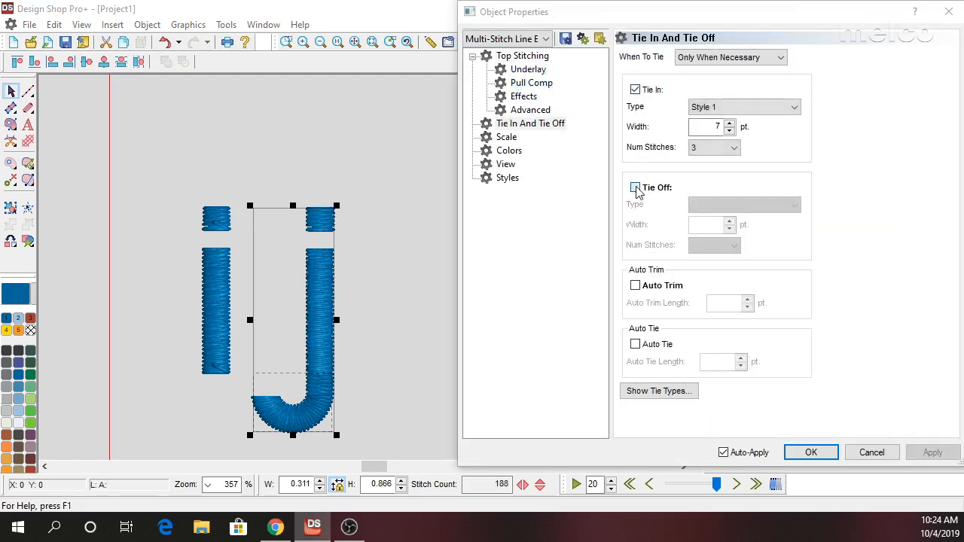
pyautogui.click(635, 188)
pyautogui.click(811, 451)
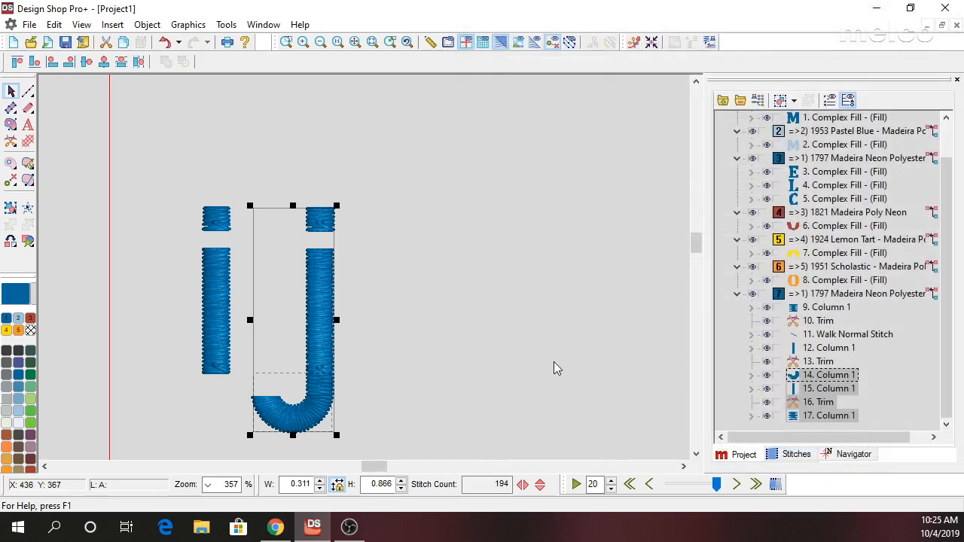
pyautogui.doubleClick(302, 302)
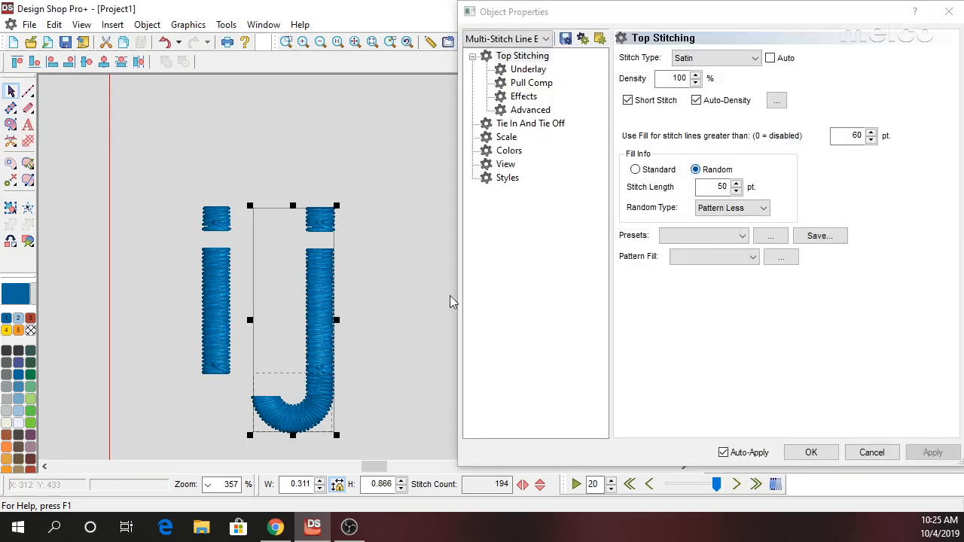
pyautogui.click(800, 453)
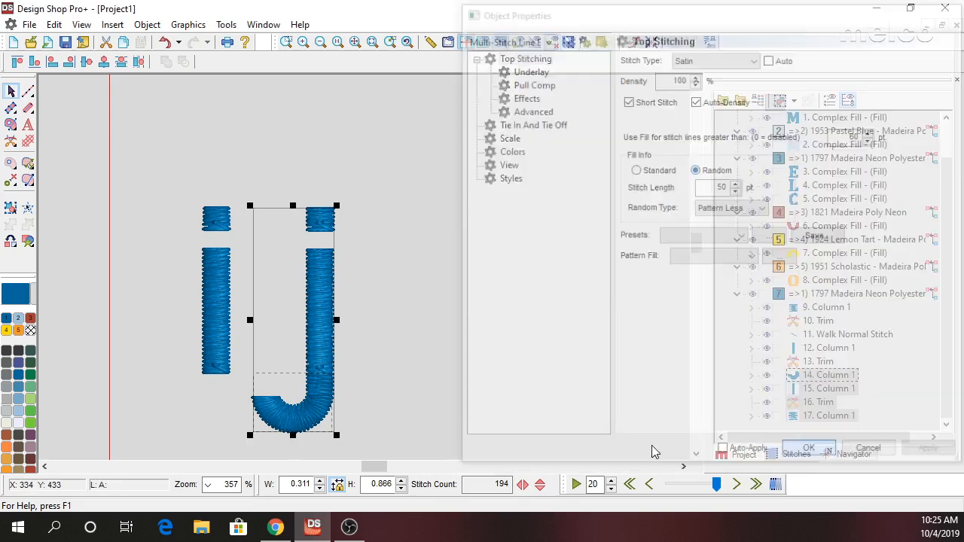
pyautogui.click(452, 308)
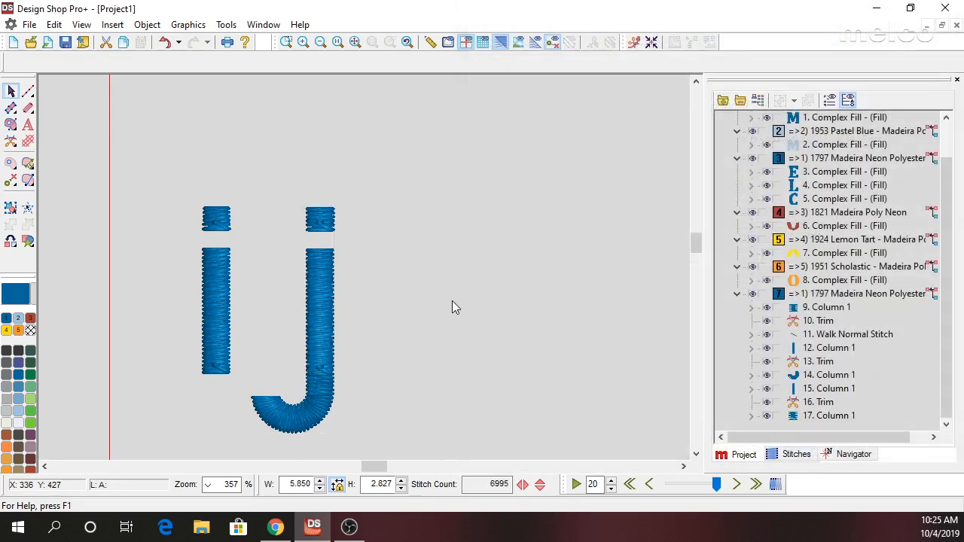
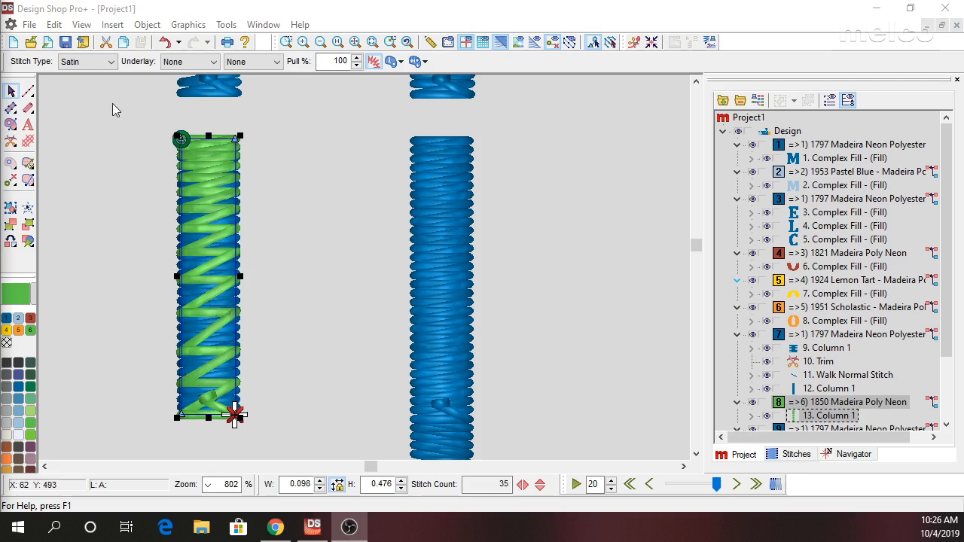
# Try the Tackle stitch type on the green column over the i's stem and return it to Satin with no underlay.
pyautogui.click(92, 63)
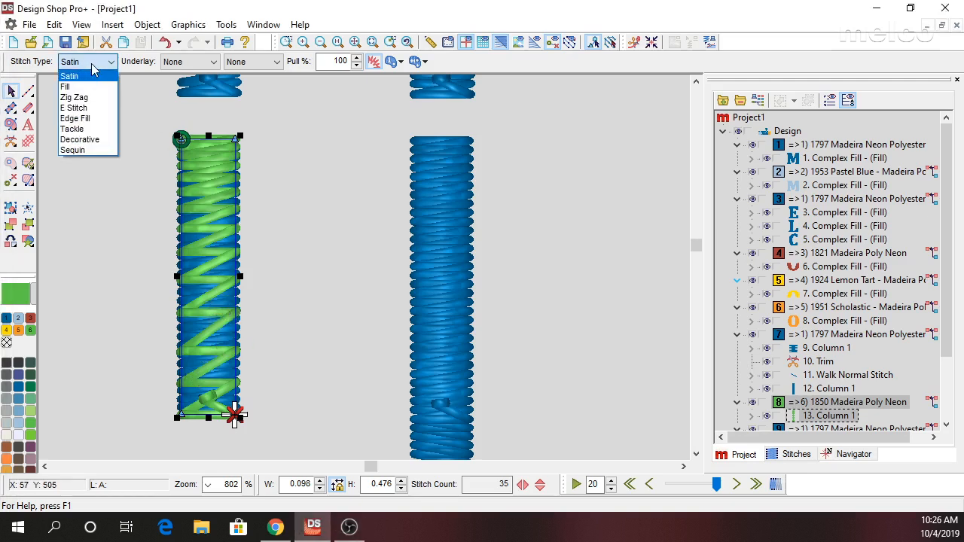
pyautogui.click(92, 130)
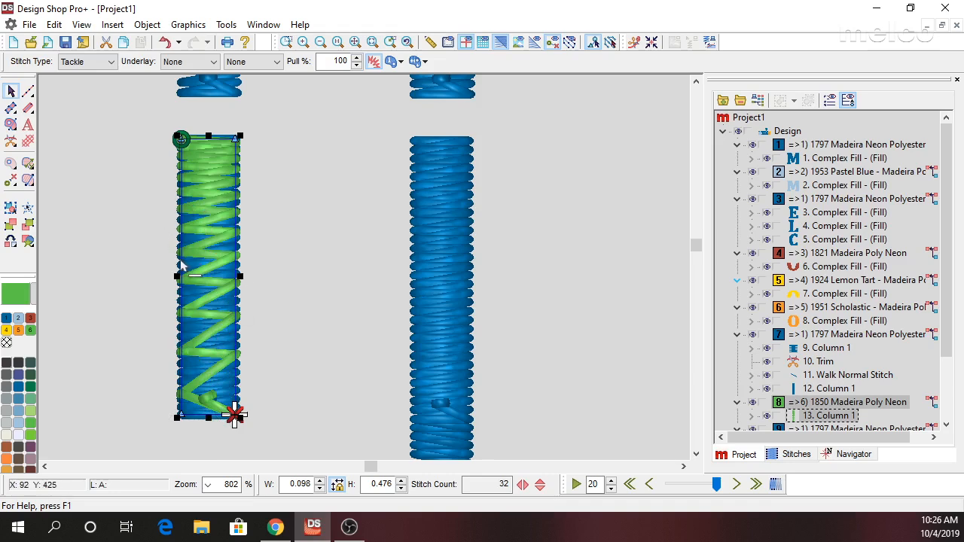
pyautogui.click(86, 61)
pyautogui.click(75, 71)
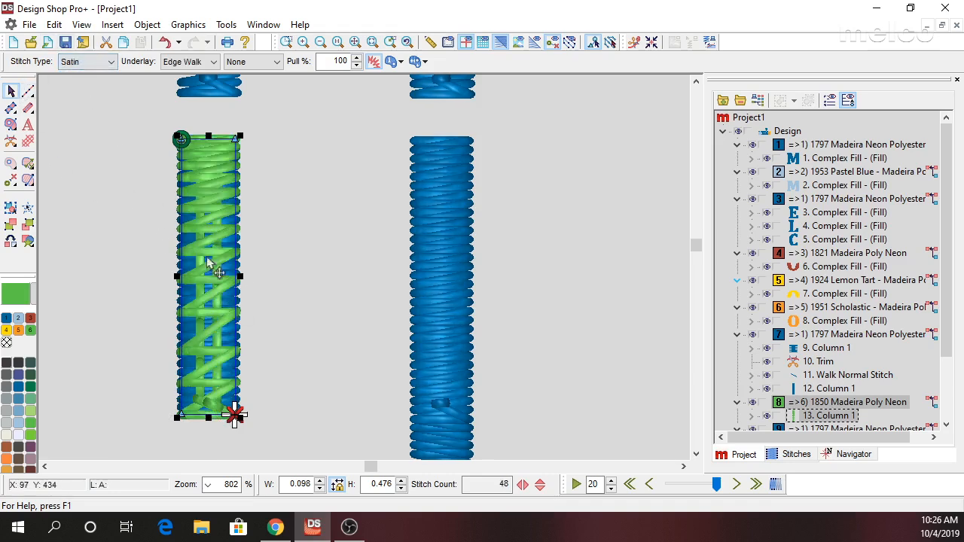
pyautogui.click(188, 61)
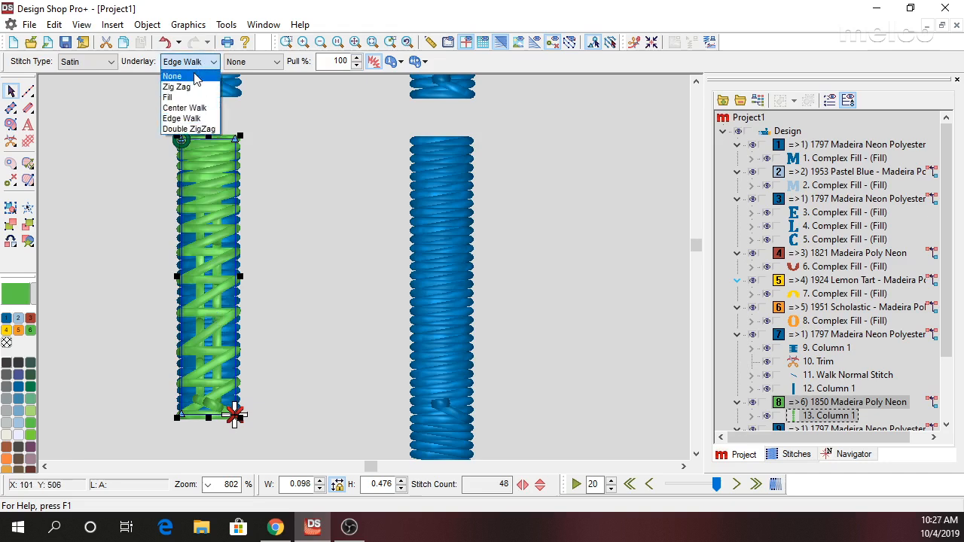
pyautogui.click(194, 75)
pyautogui.click(280, 354)
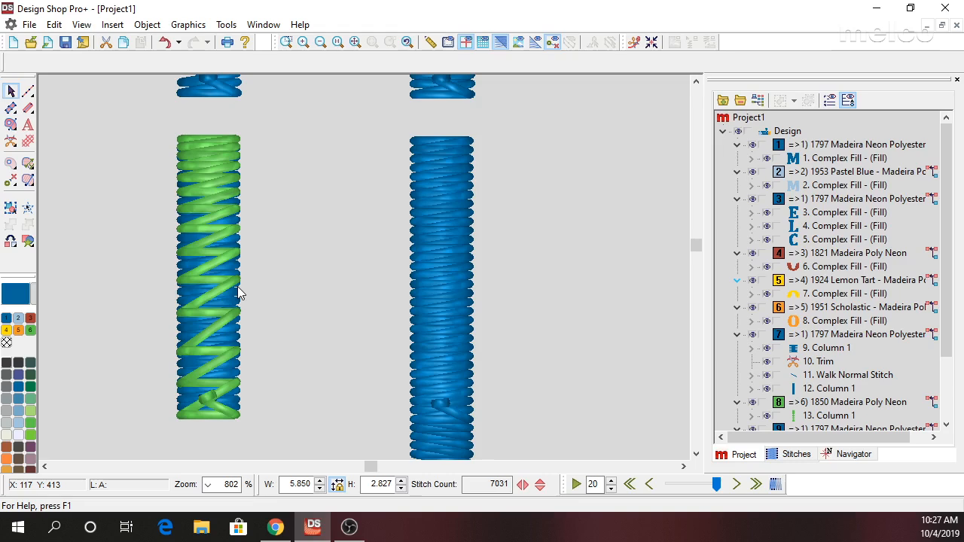
# Recolor the green column over the i's stem to the thread 1828 Ultra Blue.
pyautogui.click(214, 152)
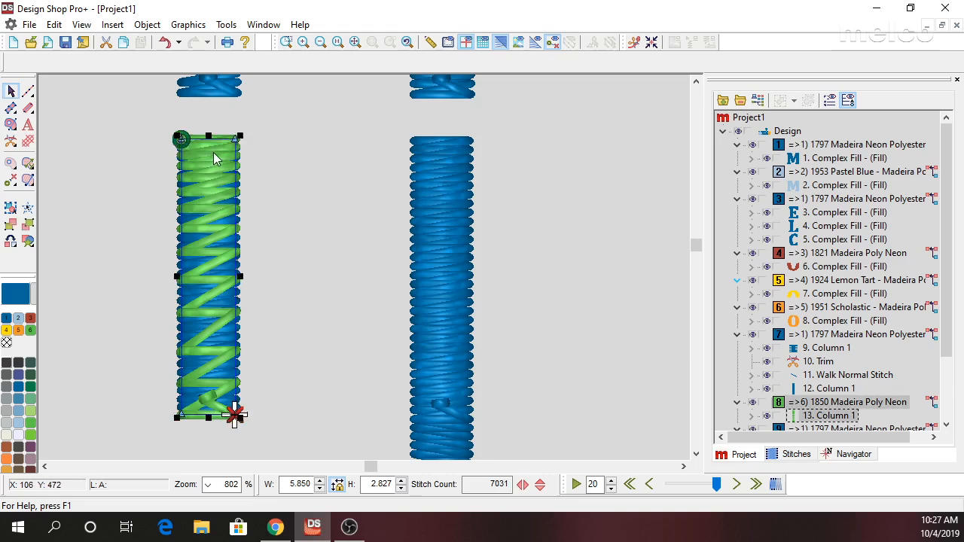
pyautogui.click(18, 422)
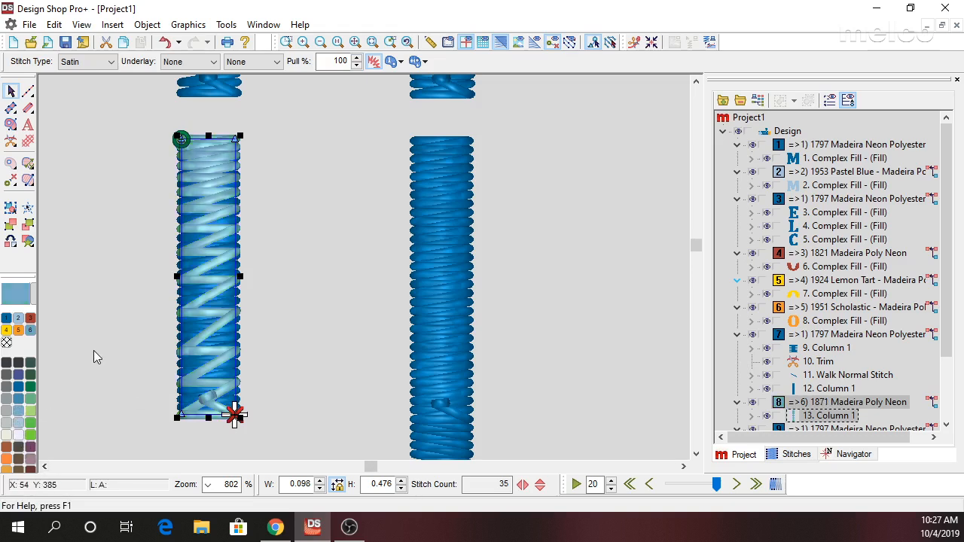
pyautogui.click(19, 388)
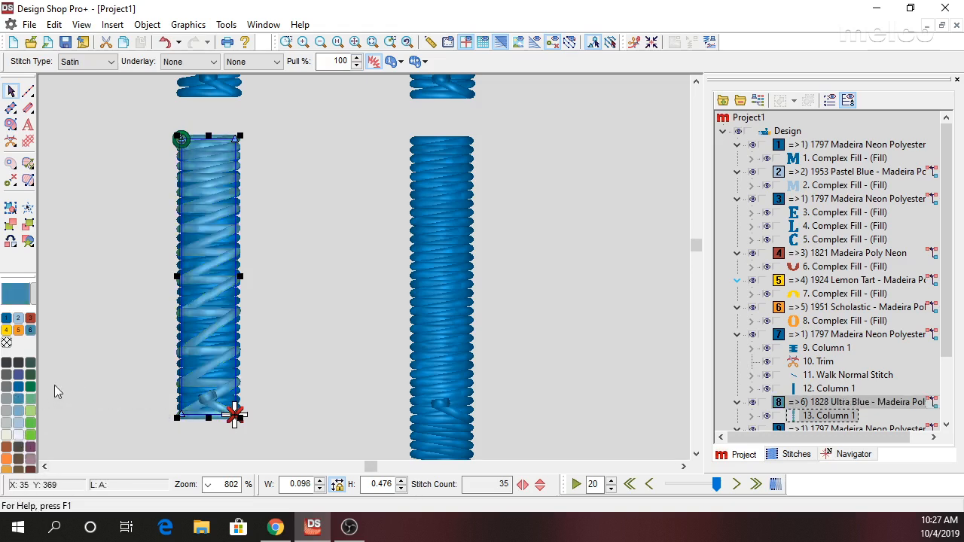
pyautogui.click(75, 368)
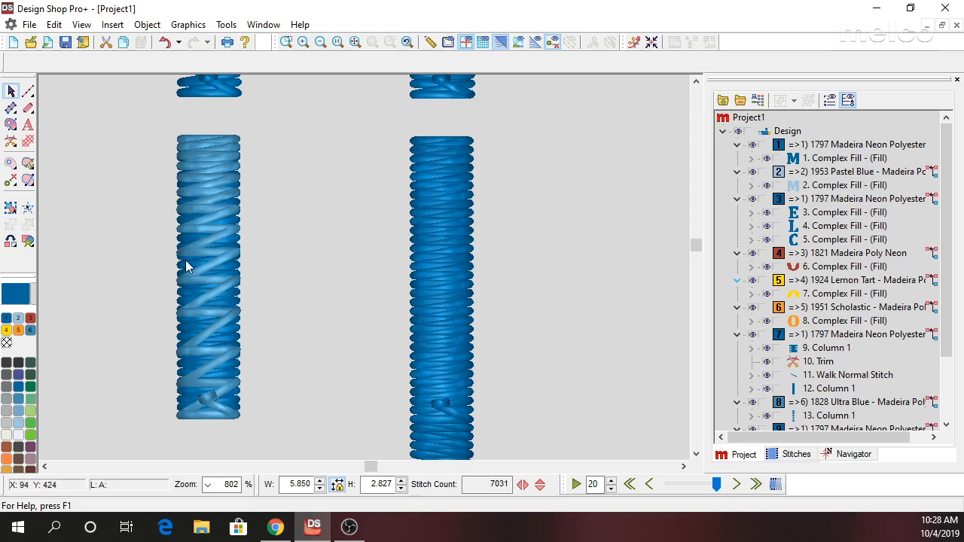
pyautogui.scroll(-4, 104, 262)
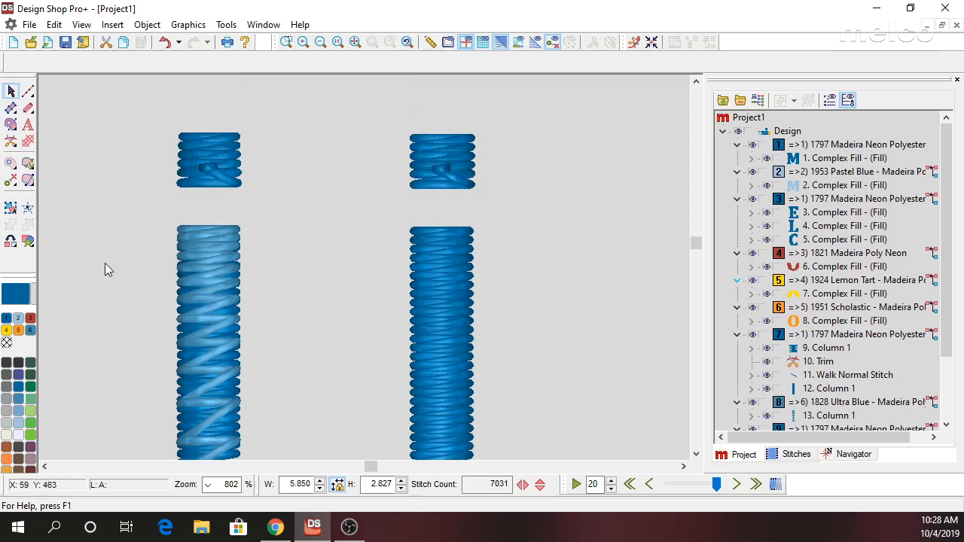
pyautogui.click(11, 125)
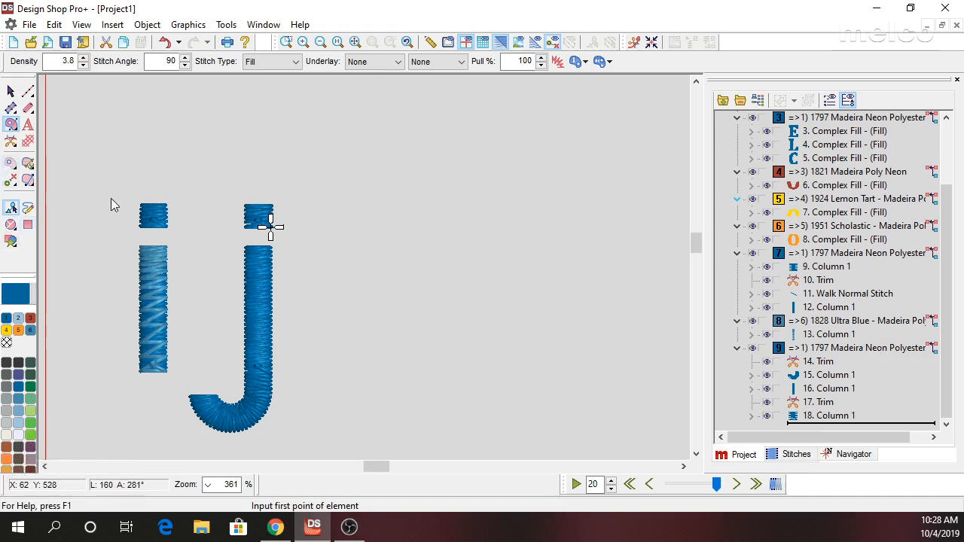
pyautogui.click(473, 164)
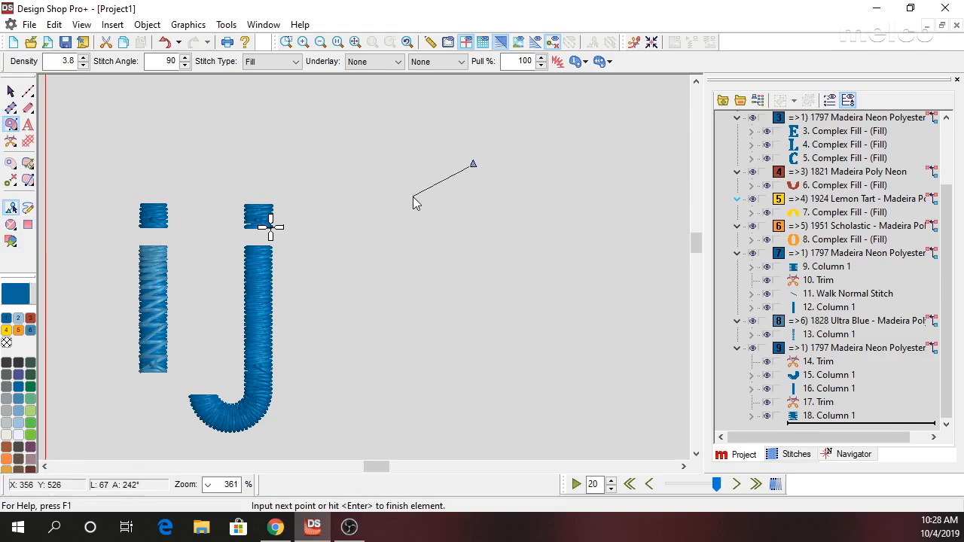
pyautogui.click(411, 195)
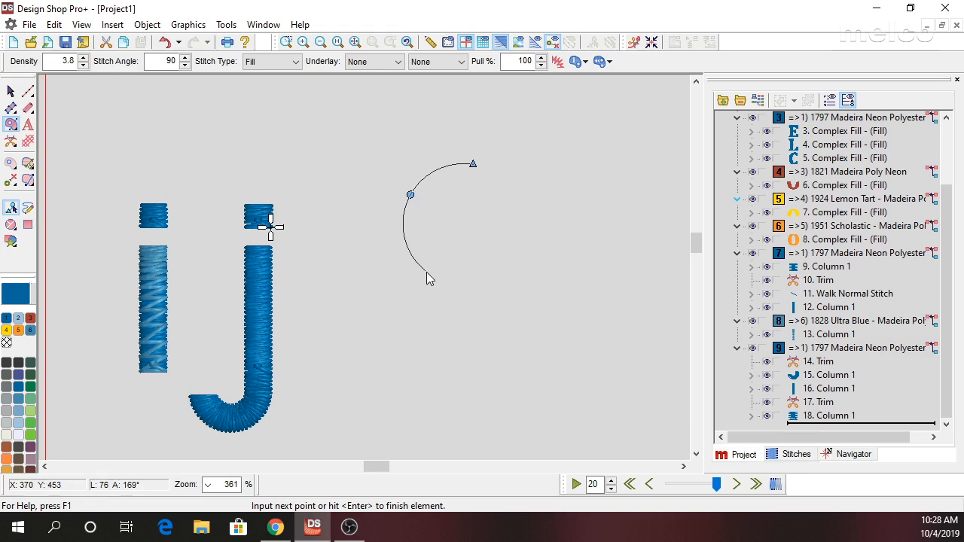
pyautogui.click(426, 273)
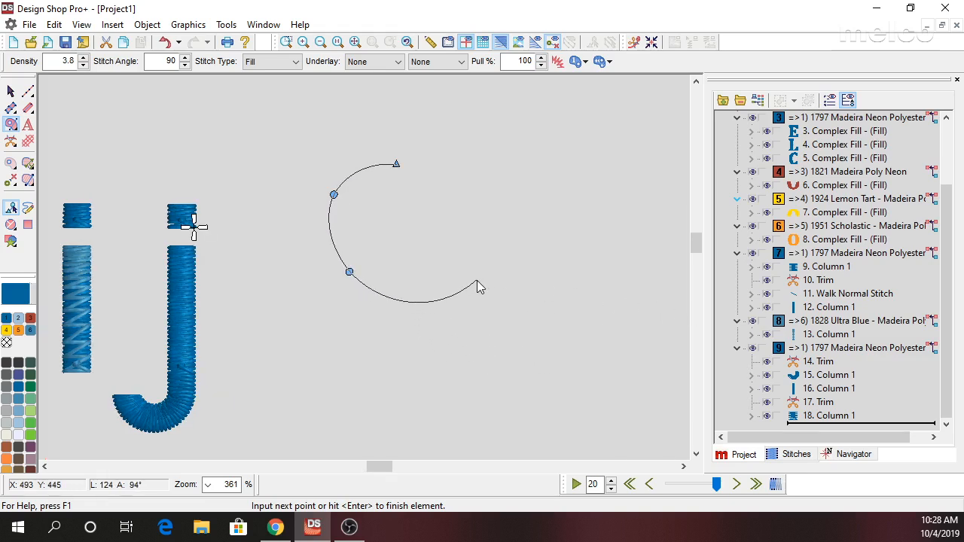
pyautogui.press('BackSpace')
pyautogui.press('BackSpace')
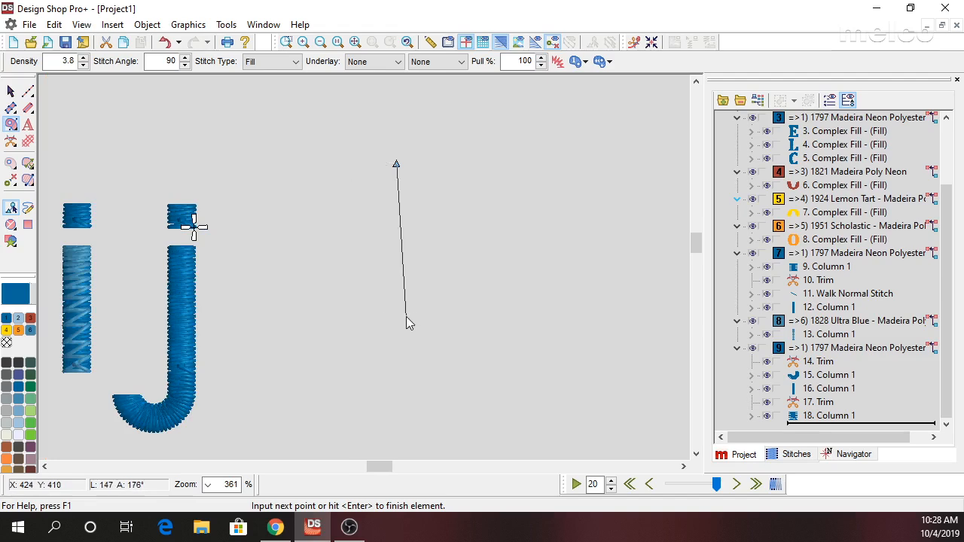
pyautogui.press('BackSpace')
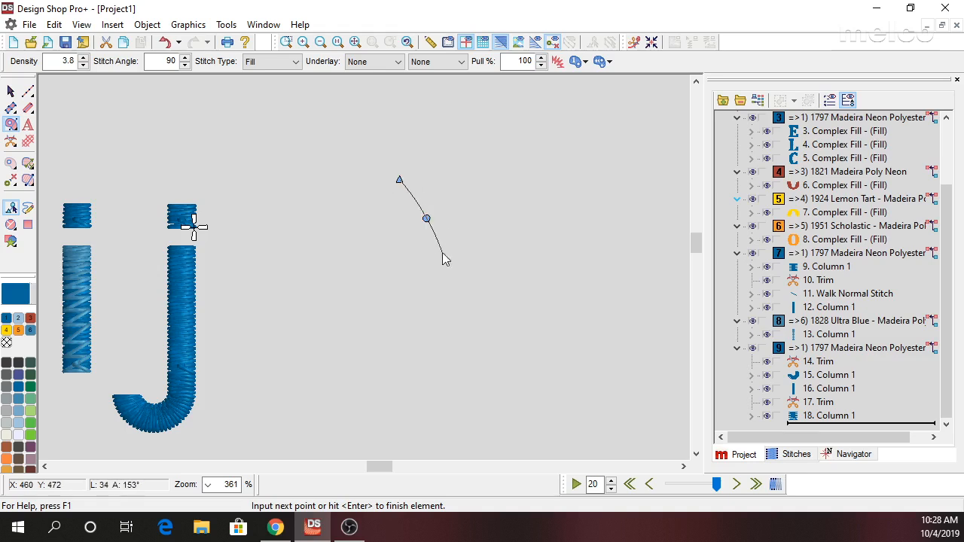
# Outline a closed Complex Fill shape about 0.606 wide and 1.106 high beside the j, with a concave edge facing the letters.
pyautogui.click(399, 298)
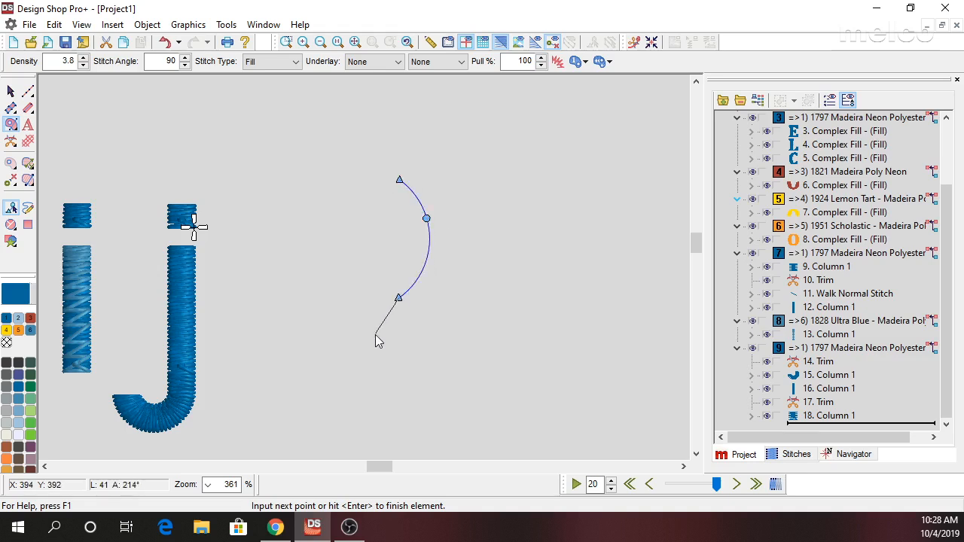
pyautogui.click(378, 337)
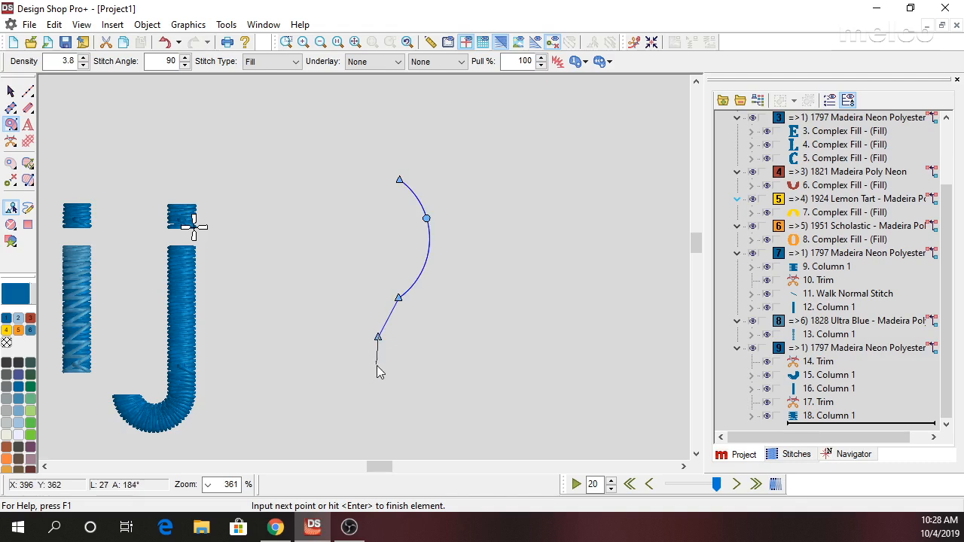
pyautogui.click(376, 363)
pyautogui.rightClick(393, 385)
pyautogui.rightClick(400, 421)
pyautogui.rightClick(478, 366)
pyautogui.rightClick(528, 323)
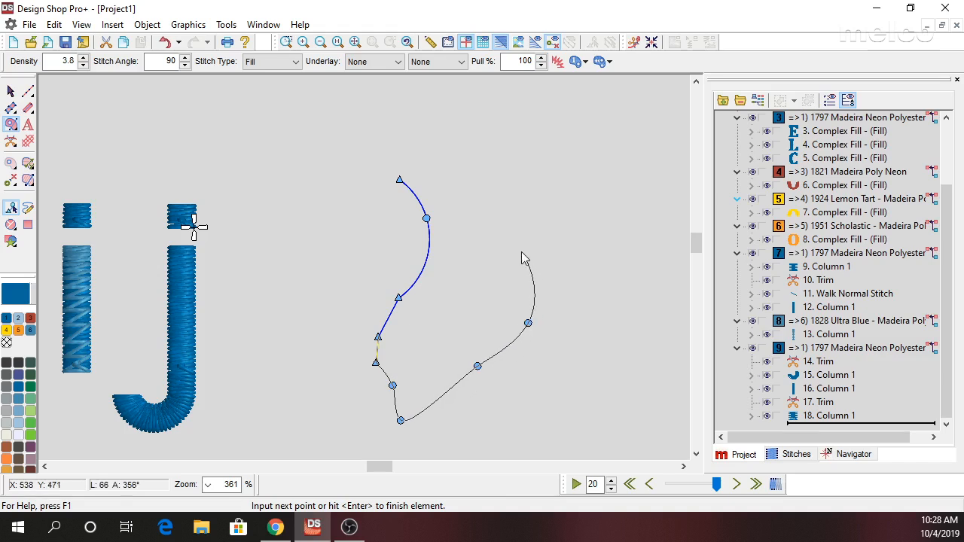
pyautogui.rightClick(500, 212)
pyautogui.rightClick(432, 135)
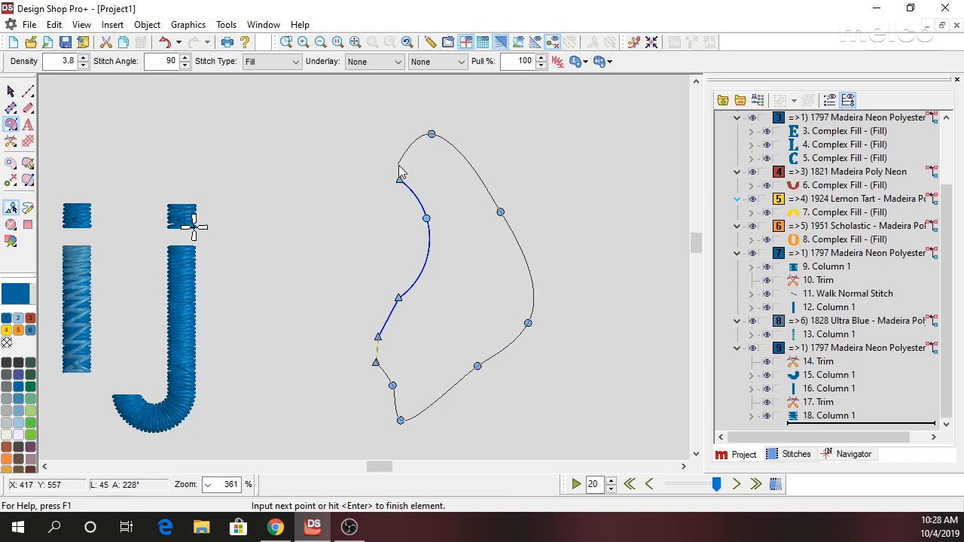
pyautogui.rightClick(398, 165)
pyautogui.press('Return')
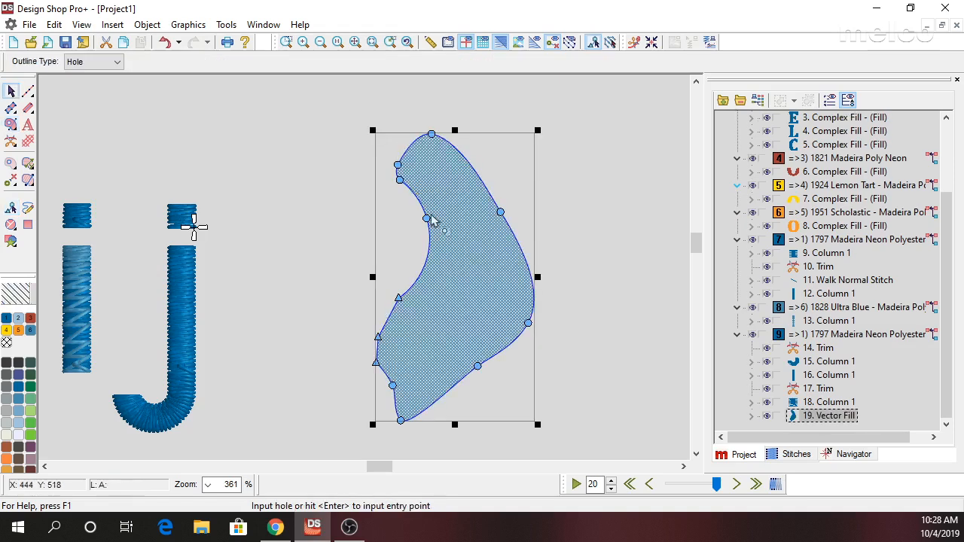
# Place the fill's entry point above its upper end and exit point below its lower tip, and draw a nearly horizontal stitch direction.
pyautogui.click(432, 116)
pyautogui.click(388, 437)
pyautogui.moveTo(337, 392); pyautogui.dragTo(507, 385)
pyautogui.click(12, 92)
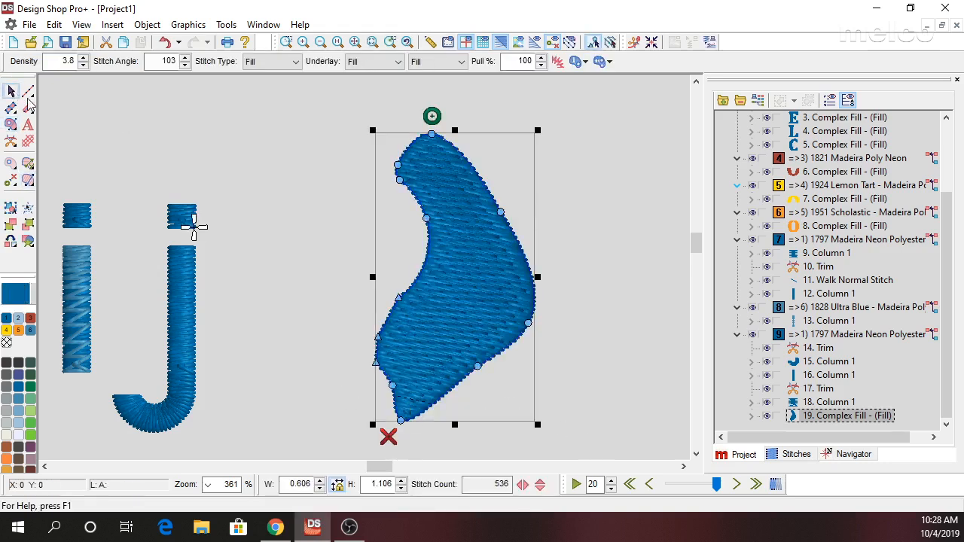
# Add a direction line across the fill's lower part and bend it into an arc that slopes down away from the letters.
pyautogui.click(28, 180)
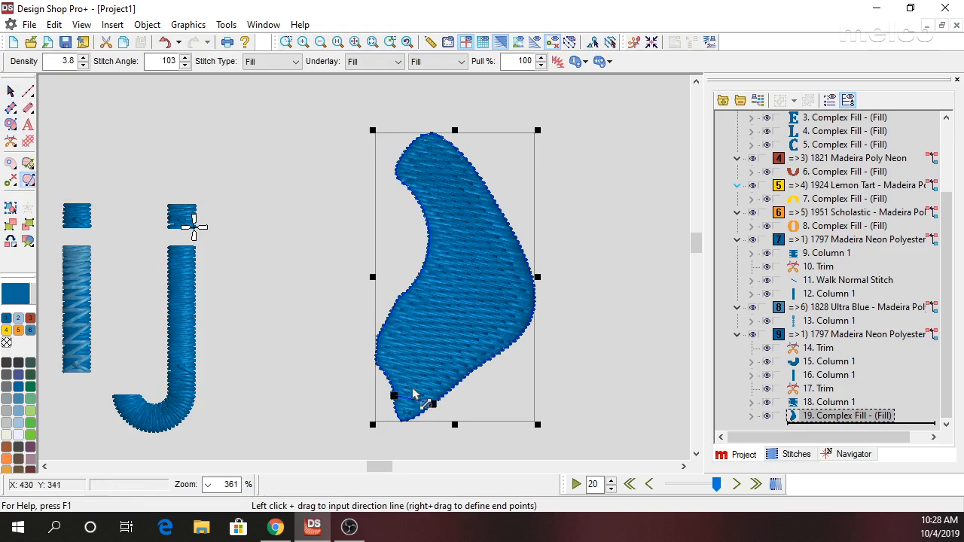
pyautogui.moveTo(338, 383); pyautogui.dragTo(511, 455)
pyautogui.moveTo(339, 384); pyautogui.dragTo(350, 349)
pyautogui.moveTo(409, 401); pyautogui.dragTo(419, 373)
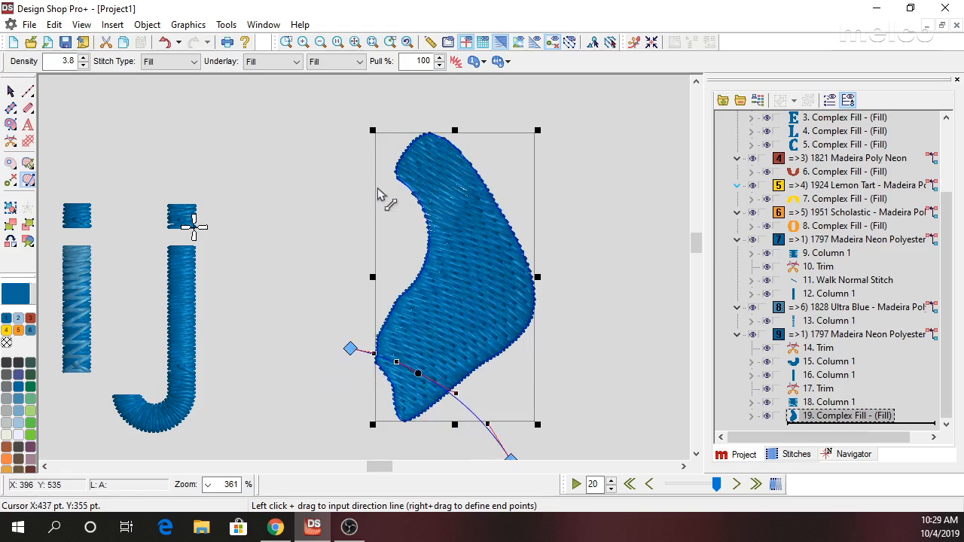
# Add a second direction line arched upward across the fill's upper part and recolor the fill to 1872 Madeira Poly Neon.
pyautogui.moveTo(379, 188); pyautogui.dragTo(531, 192)
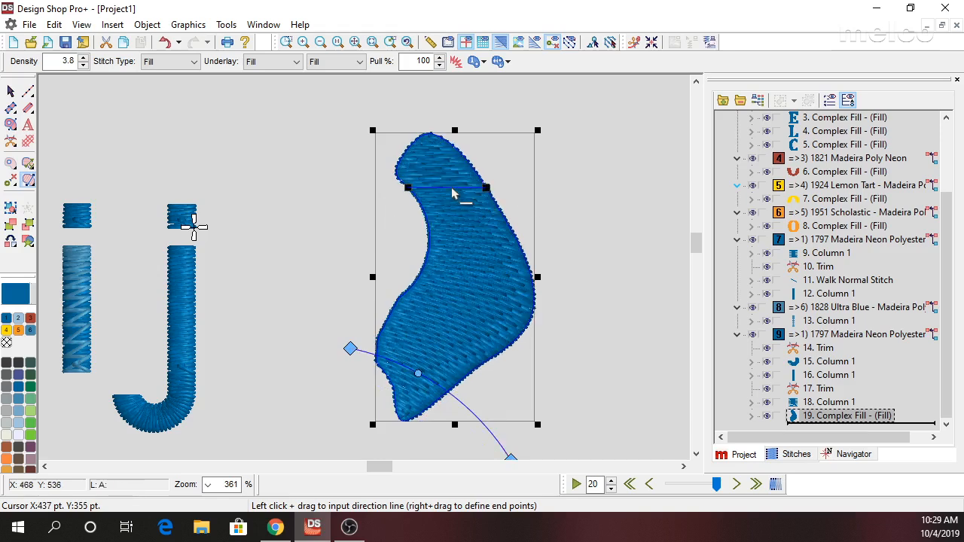
pyautogui.click(451, 189)
pyautogui.moveTo(451, 190); pyautogui.dragTo(445, 163)
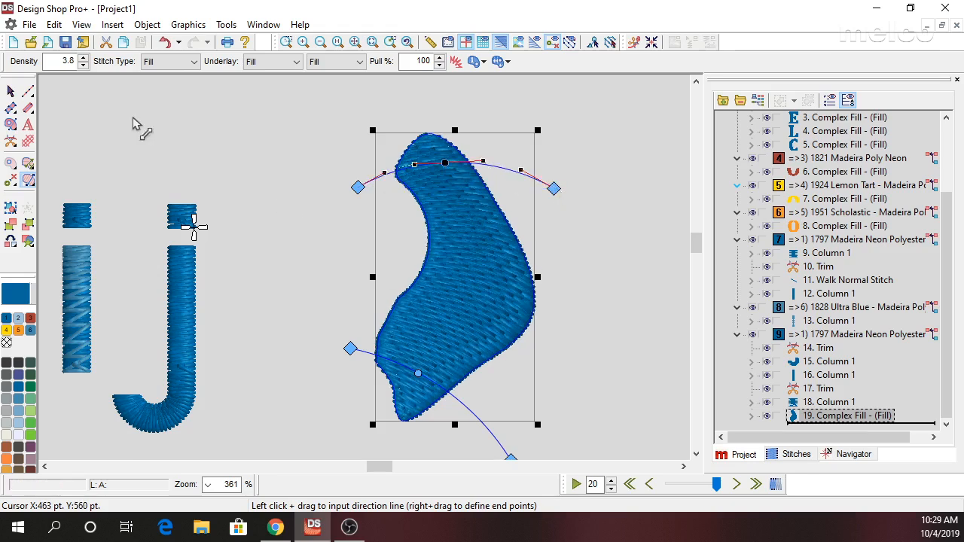
pyautogui.click(11, 91)
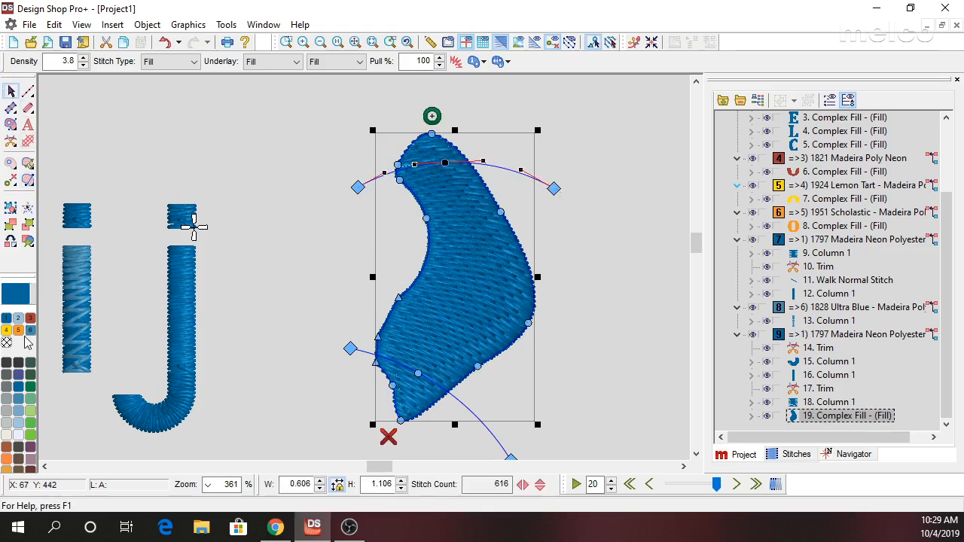
pyautogui.click(19, 460)
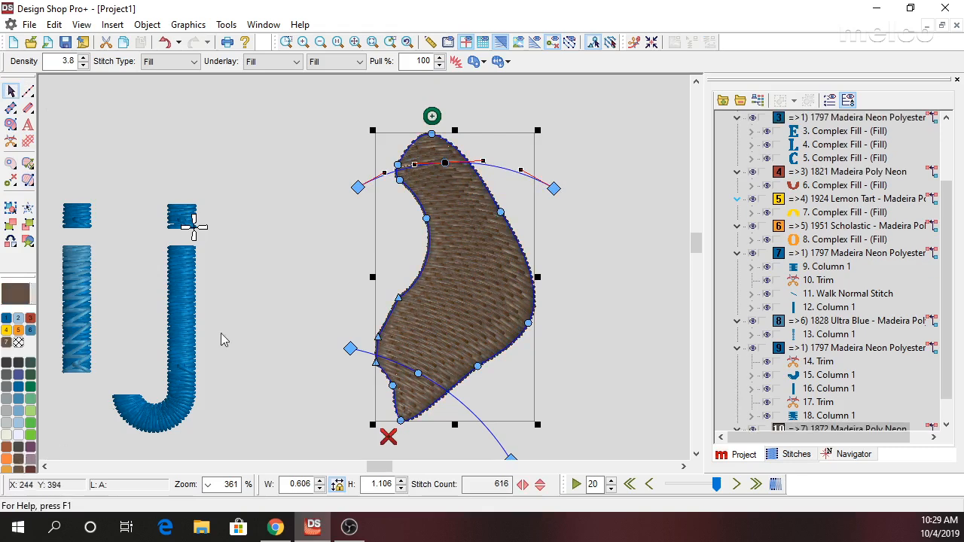
# Outline a second closed Complex Fill shape between the j and the brown fill, overlapping the brown fill's concave edge.
pyautogui.click(10, 124)
pyautogui.click(333, 181)
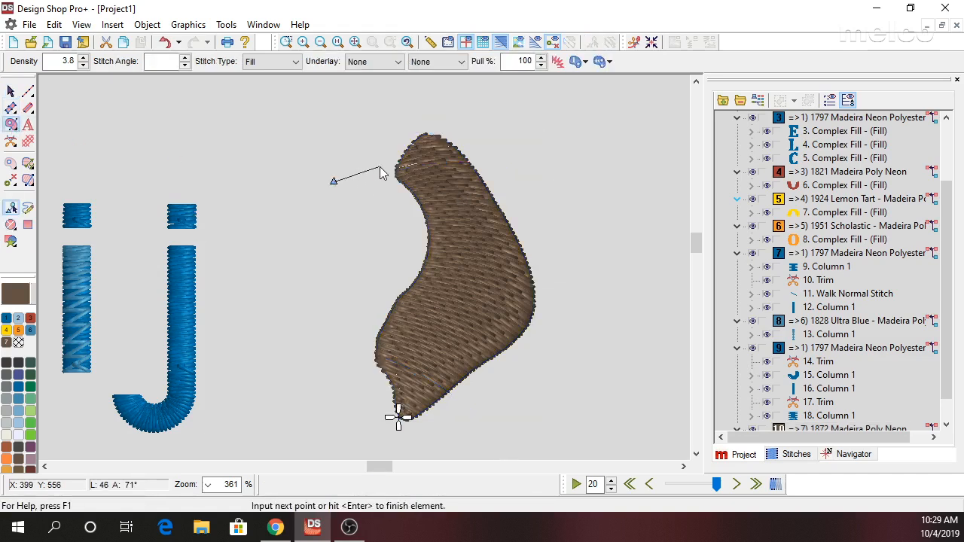
pyautogui.click(389, 169)
pyautogui.click(427, 202)
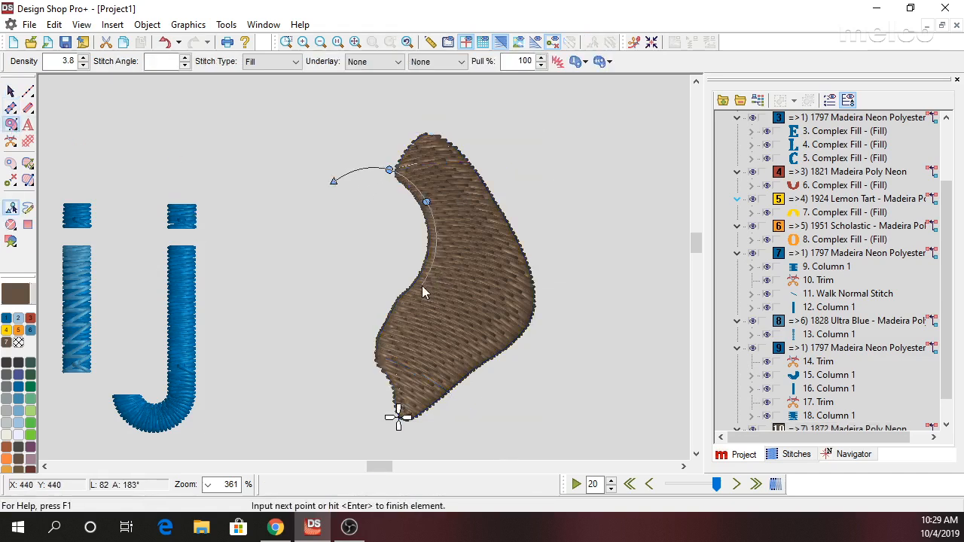
pyautogui.click(421, 287)
pyautogui.click(393, 303)
pyautogui.click(333, 289)
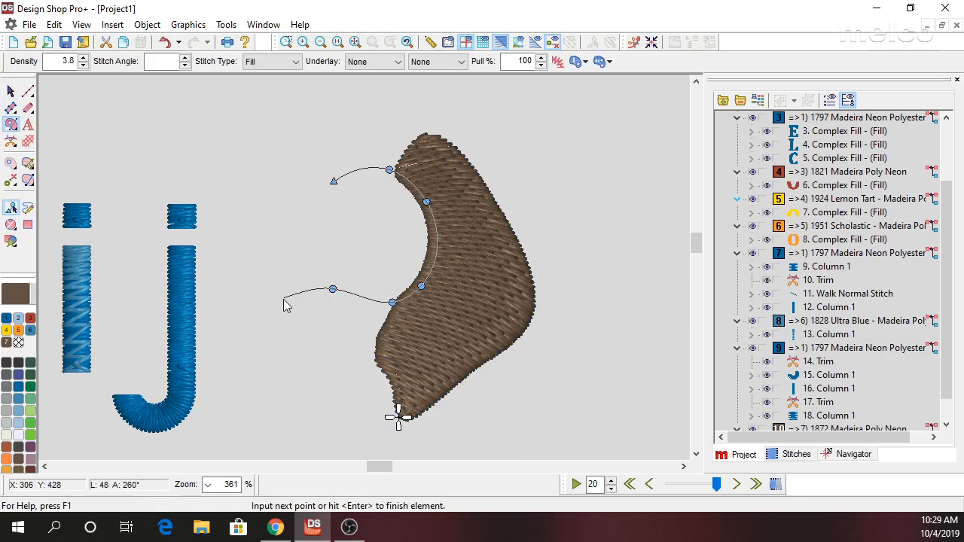
pyautogui.click(262, 305)
pyautogui.click(226, 233)
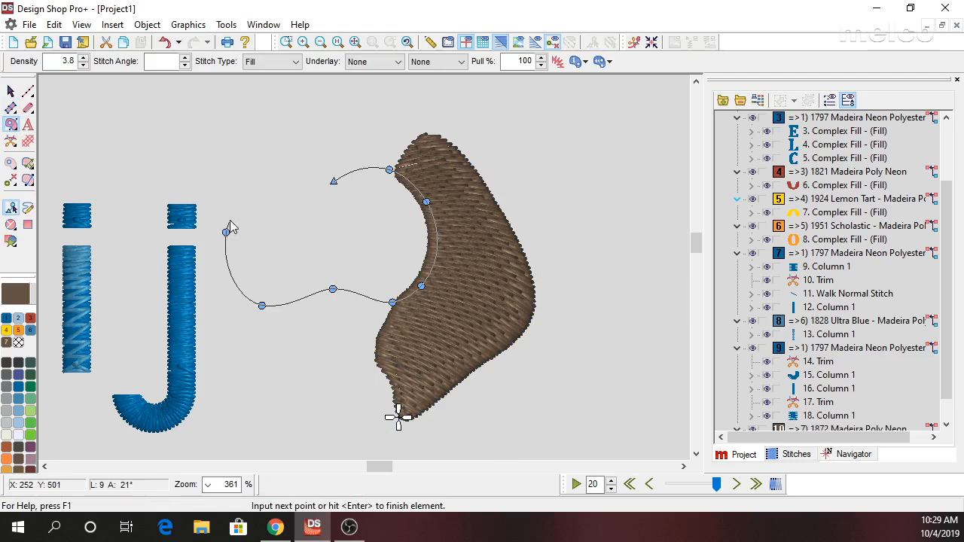
pyautogui.click(254, 176)
pyautogui.click(314, 179)
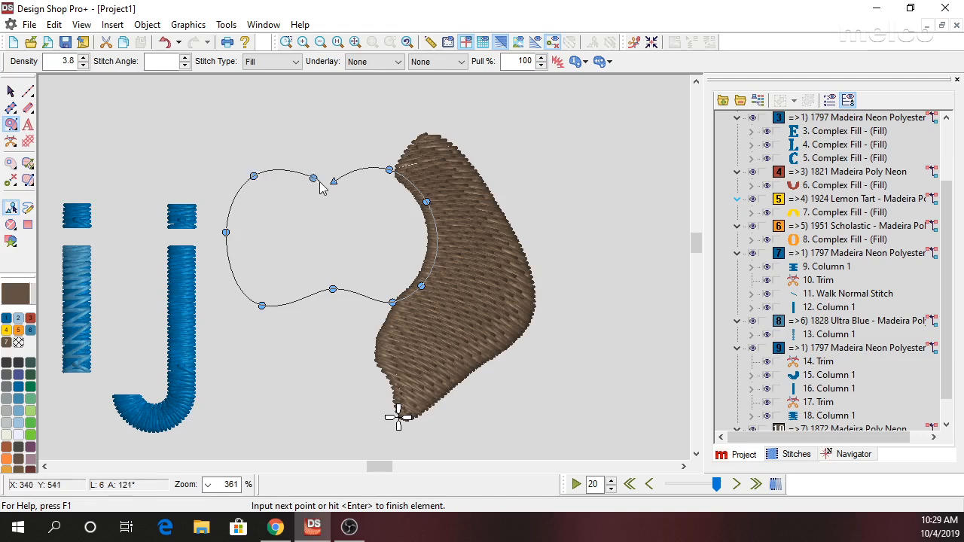
pyautogui.click(327, 186)
pyautogui.press('Return')
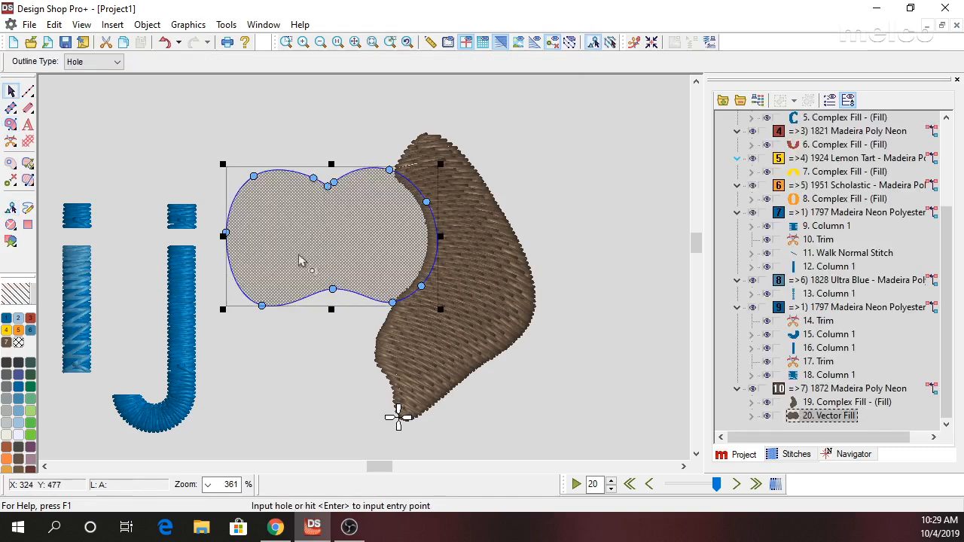
# Place the new fill's entry point below its lower lobe, its exit point on the brown fill's upper end, and draw a horizontal stitch direction.
pyautogui.press('Return')
pyautogui.click(258, 314)
pyautogui.click(420, 150)
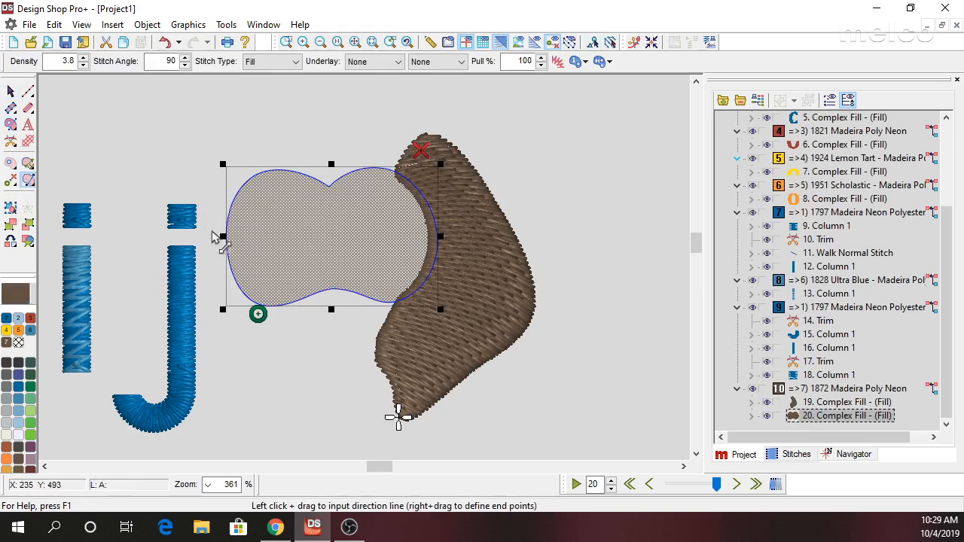
pyautogui.moveTo(218, 235); pyautogui.dragTo(376, 234)
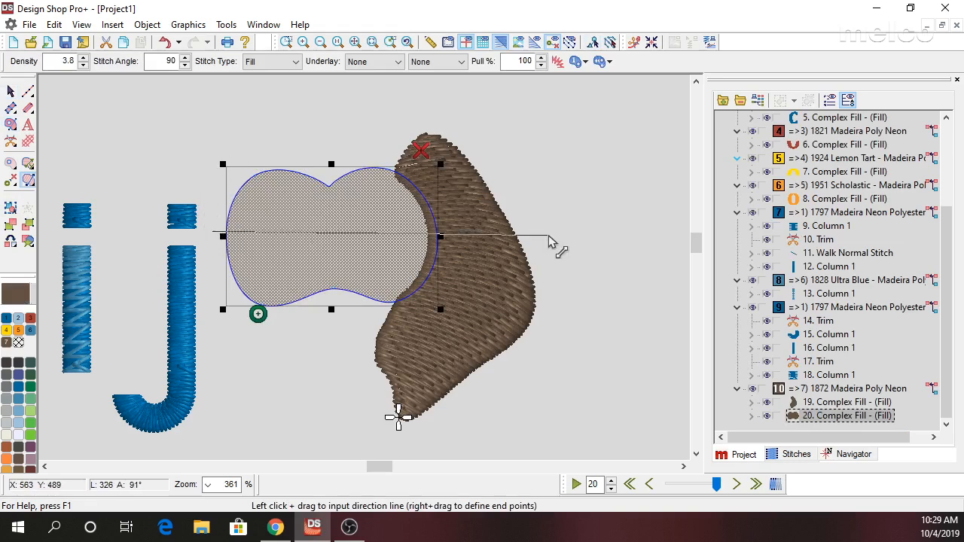
# Recolor the horizontally stitched two-lobed fill to 1771 Marigold.
pyautogui.click(6, 330)
pyautogui.click(11, 91)
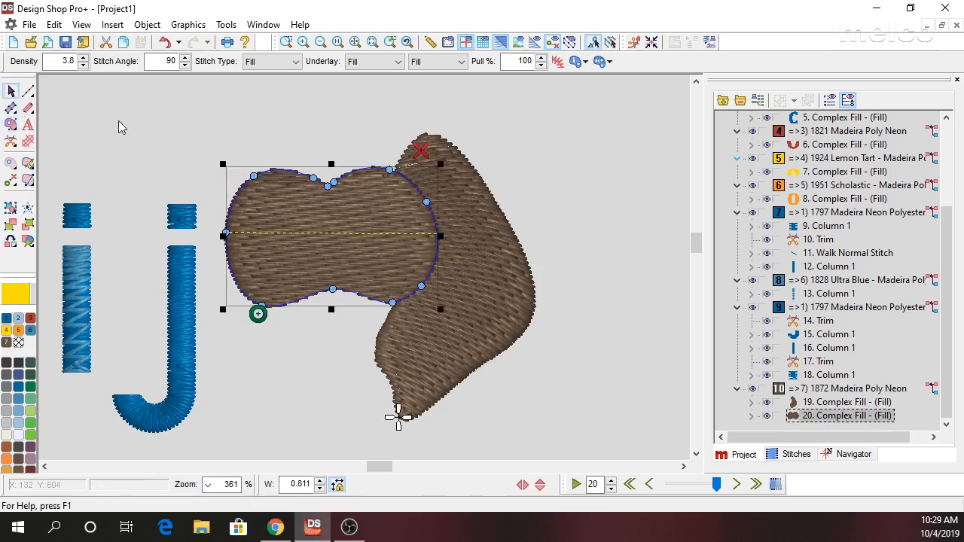
pyautogui.click(6, 468)
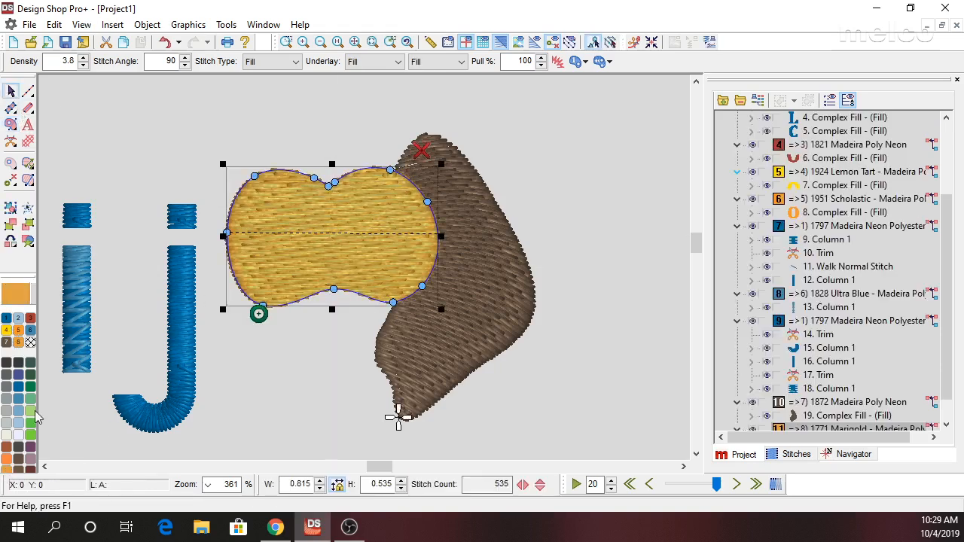
# Outline a small teardrop-shaped Complex Fill, about 0.23 wide and 0.30 high, overlapping the marigold fill's lower middle edge.
pyautogui.click(11, 125)
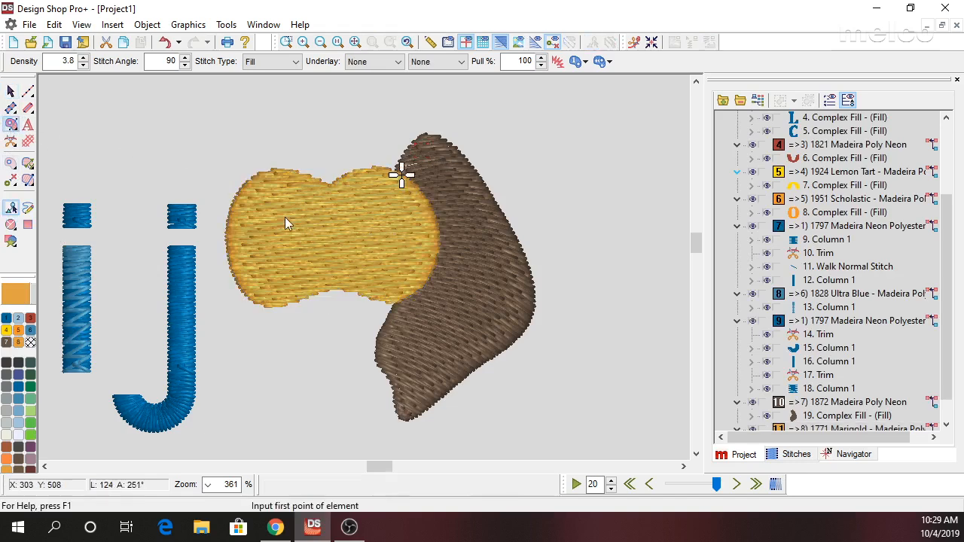
pyautogui.click(344, 253)
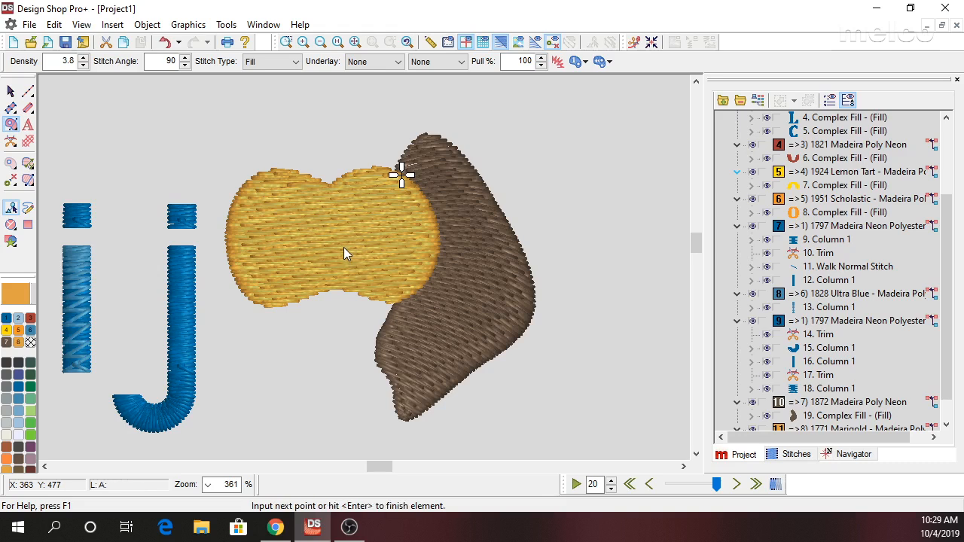
pyautogui.click(364, 293)
pyautogui.rightClick(348, 307)
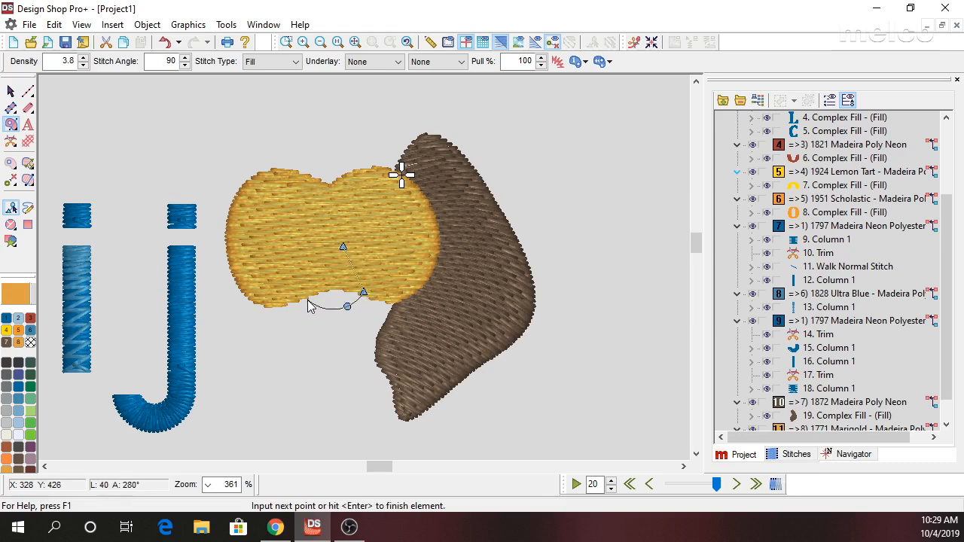
pyautogui.rightClick(305, 298)
pyautogui.rightClick(317, 252)
pyautogui.rightClick(332, 233)
pyautogui.press('Return')
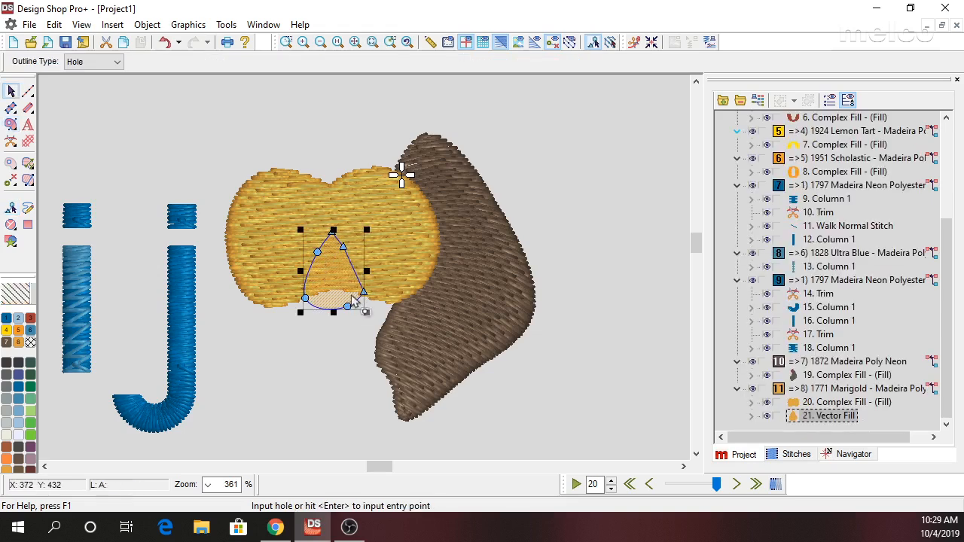
# Place the teardrop's entry point below it and exit point above its tip, draw a slightly tilted horizontal stitch direction, and finish digitizing.
pyautogui.press('Return')
pyautogui.click(333, 322)
pyautogui.click(333, 221)
pyautogui.moveTo(295, 284); pyautogui.dragTo(433, 272)
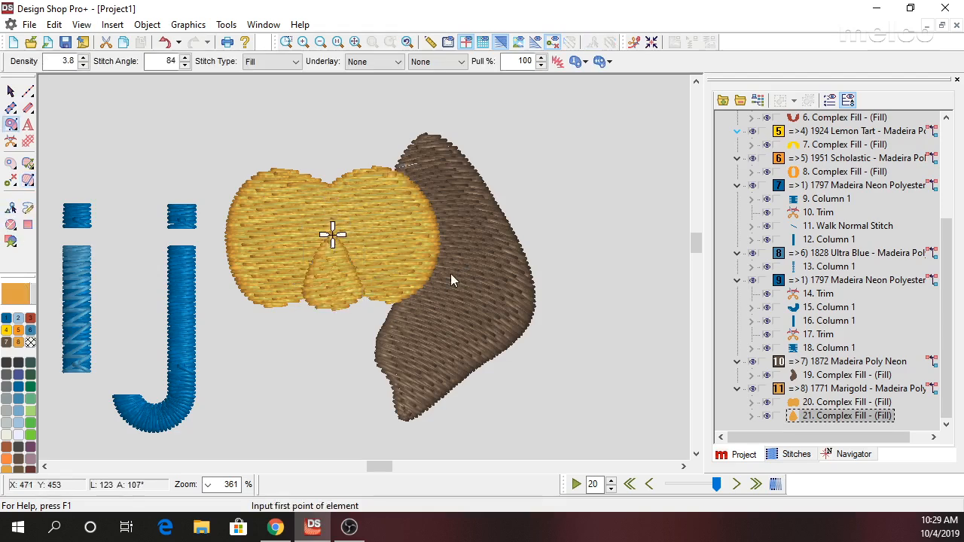
pyautogui.press('Escape')
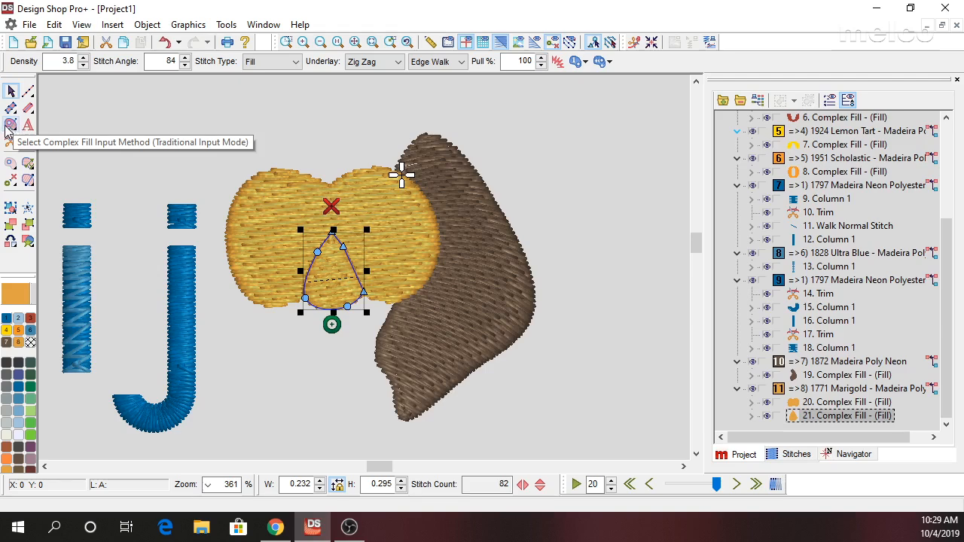
# Enable the Random Edge effect on the brown fill with a 15% width on both sides and apply it.
pyautogui.click(482, 356)
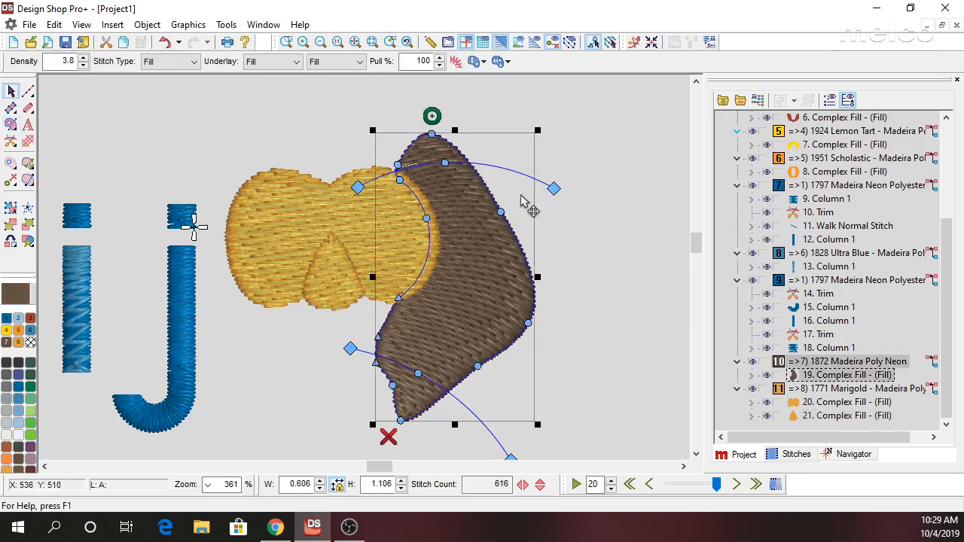
pyautogui.rightClick(520, 146)
pyautogui.click(564, 155)
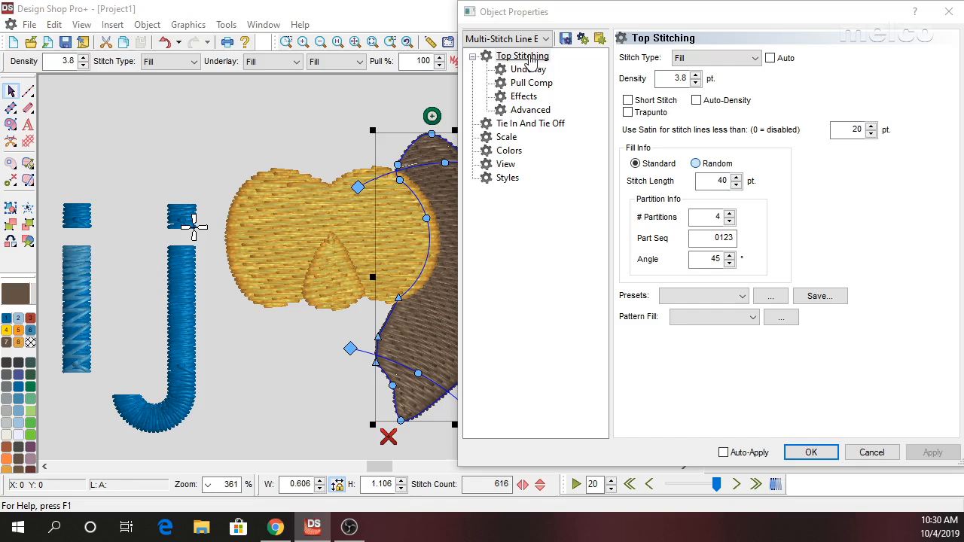
pyautogui.click(524, 96)
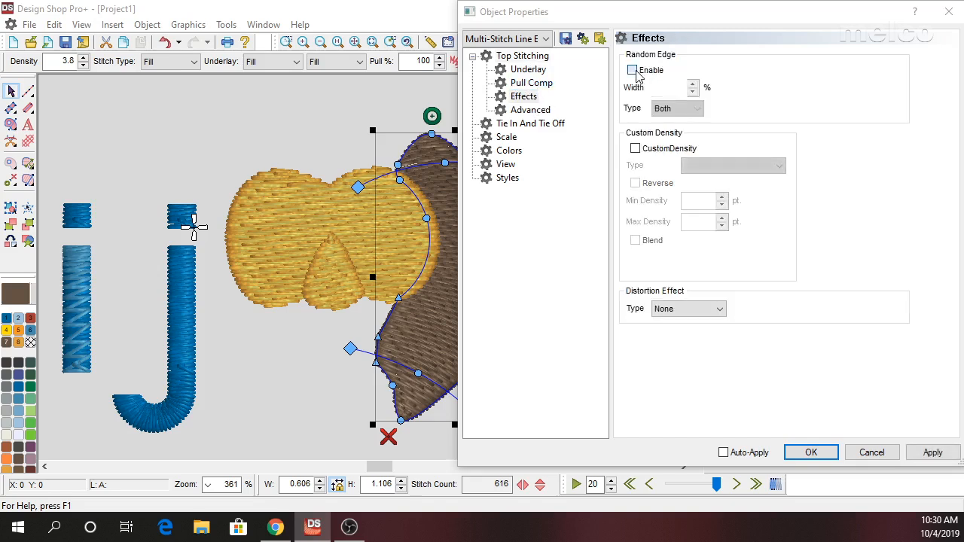
pyautogui.click(633, 70)
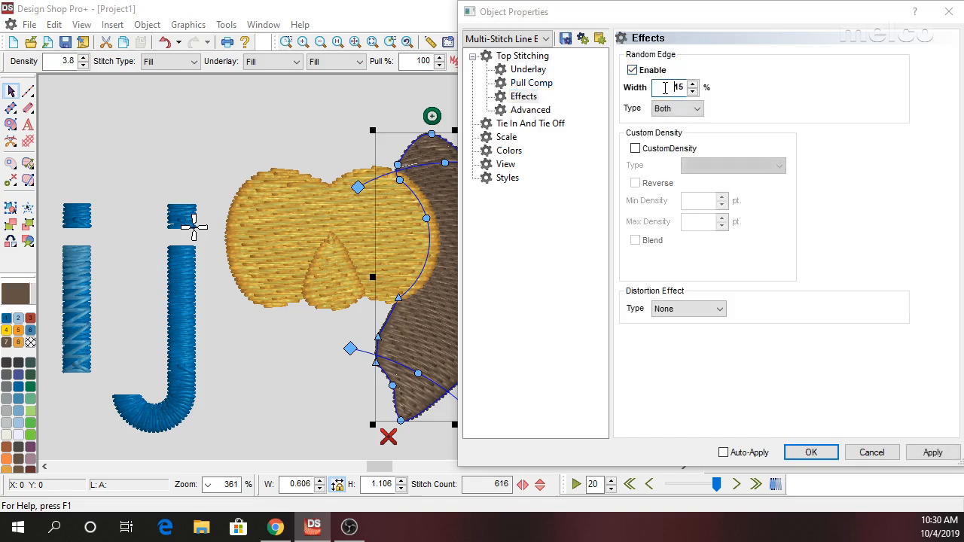
pyautogui.click(932, 453)
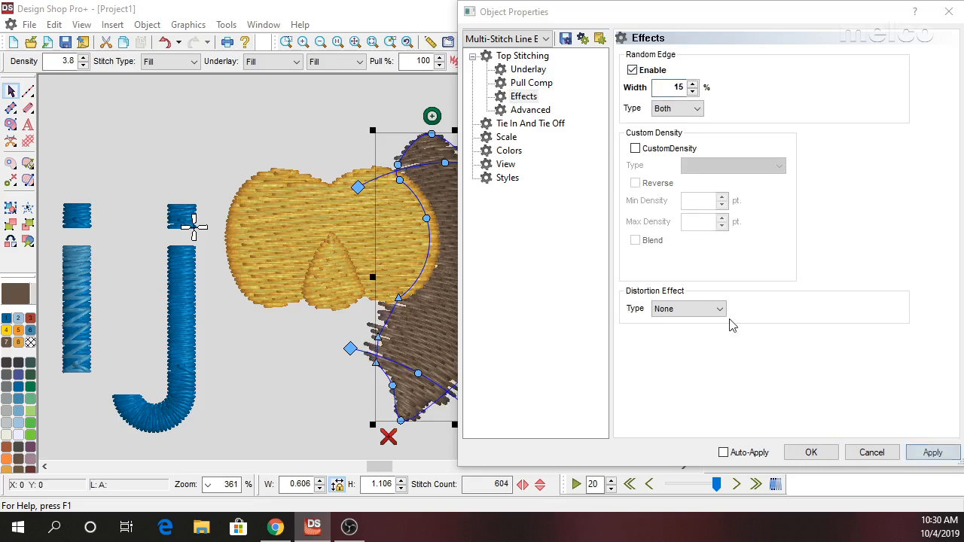
# Restrict the brown fill's random edge to the Left type and accept the properties.
pyautogui.click(667, 108)
pyautogui.click(662, 123)
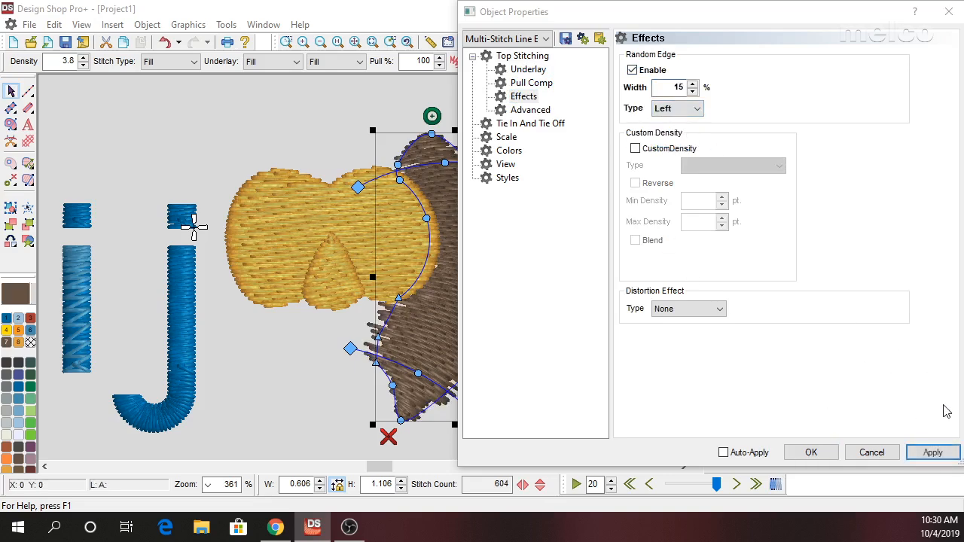
pyautogui.click(938, 454)
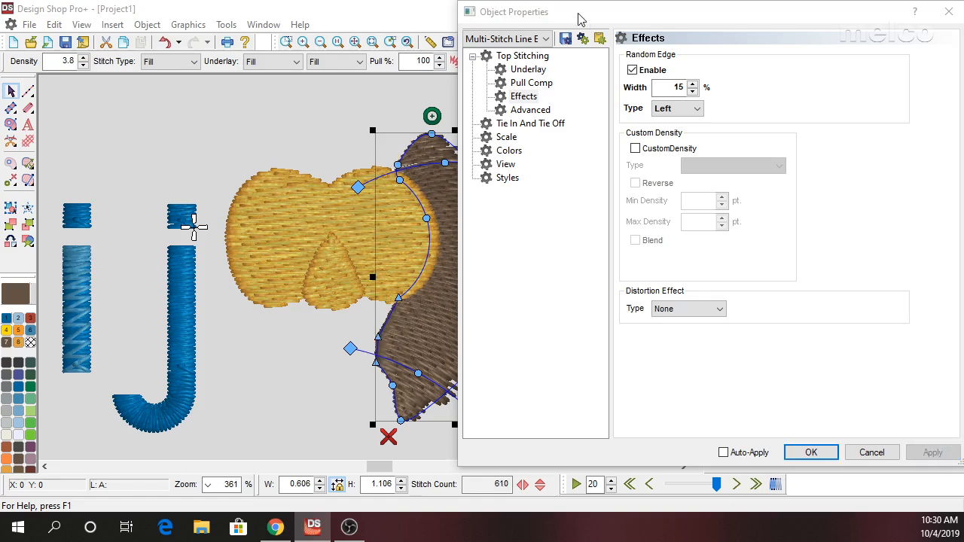
pyautogui.moveTo(581, 19); pyautogui.dragTo(677, 18)
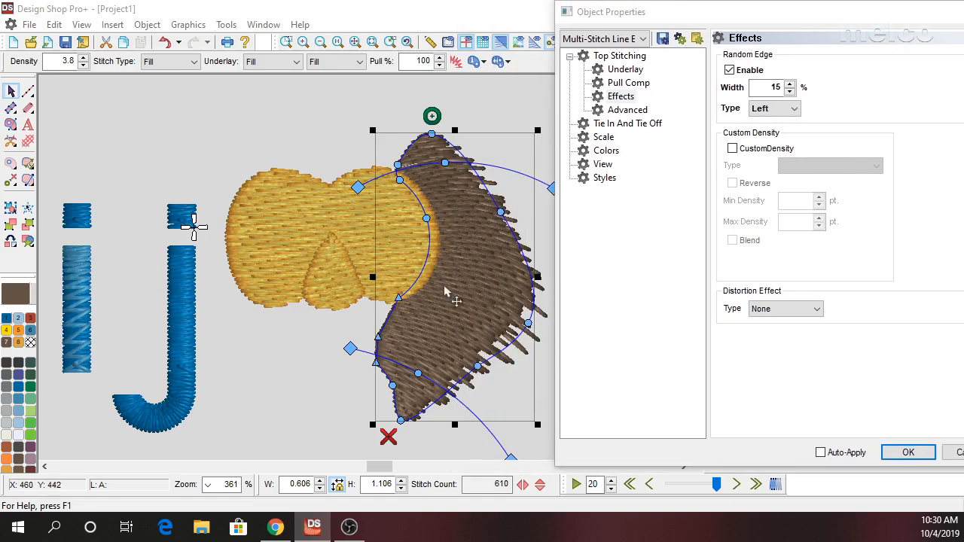
pyautogui.click(909, 453)
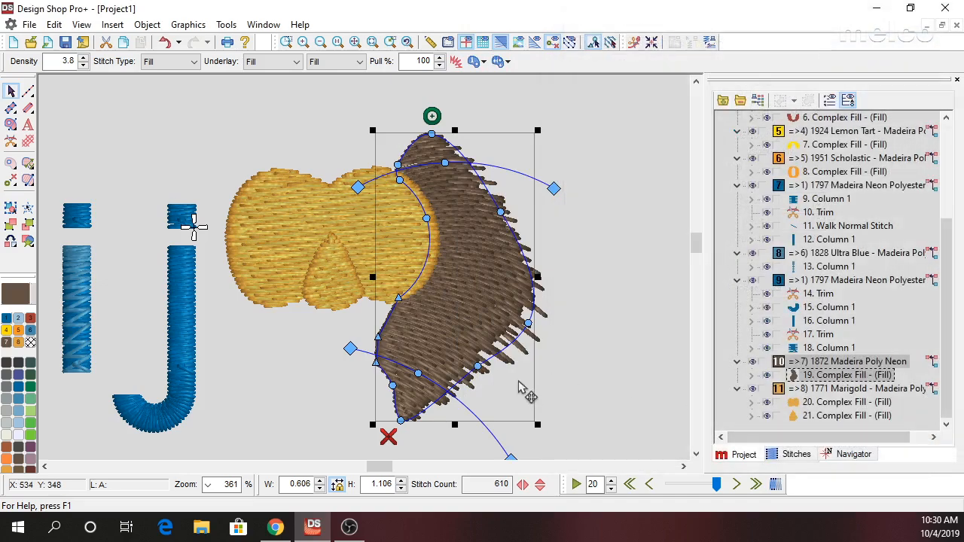
# Duplicate the ragged brown fill in place, move the copy's exit point up inside its lower tip, and shorten that tip upward.
pyautogui.hotkey('ctrl', 'v')
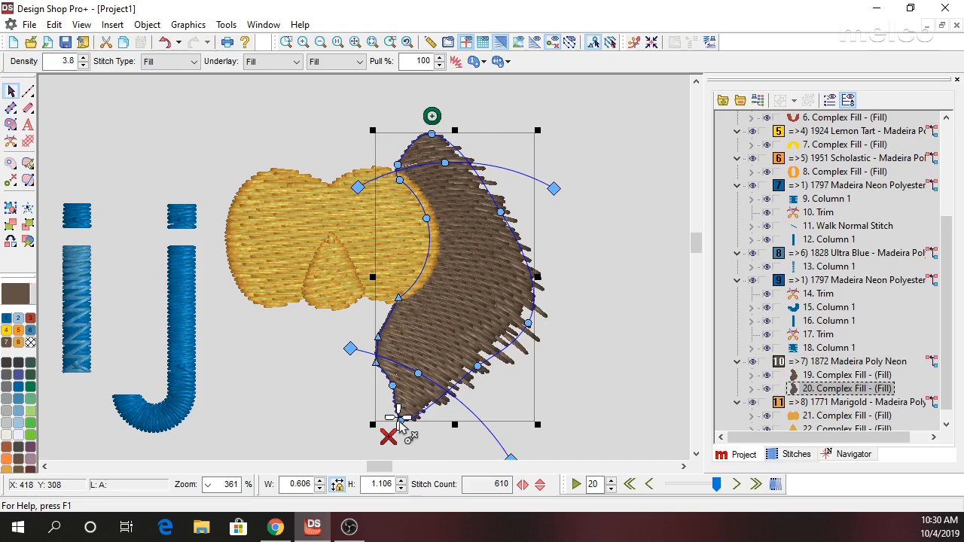
pyautogui.moveTo(401, 423)
pyautogui.mouseDown()
pyautogui.moveTo(406, 408)
pyautogui.moveTo(396, 426)
pyautogui.mouseUp()
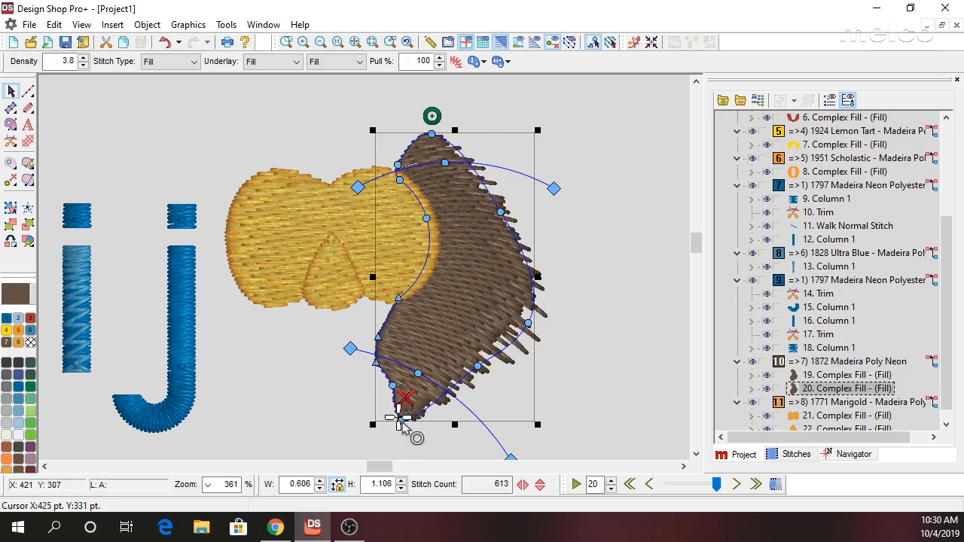
pyautogui.moveTo(405, 426); pyautogui.dragTo(379, 349)
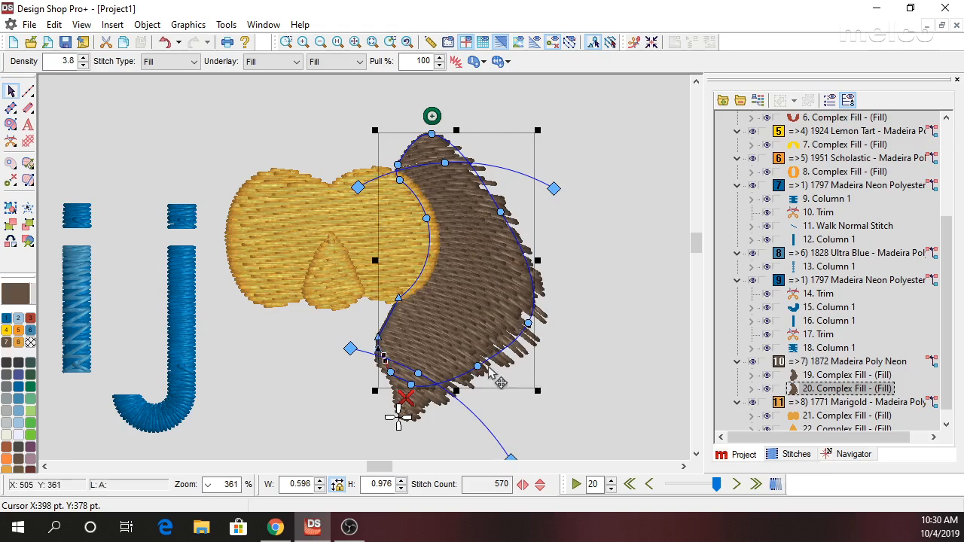
# Pull the copy's outer edge and upper end inward so it lies inside the original, about 0.48 wide and 0.93 high.
pyautogui.moveTo(478, 367); pyautogui.dragTo(458, 342)
pyautogui.moveTo(529, 324); pyautogui.dragTo(489, 286)
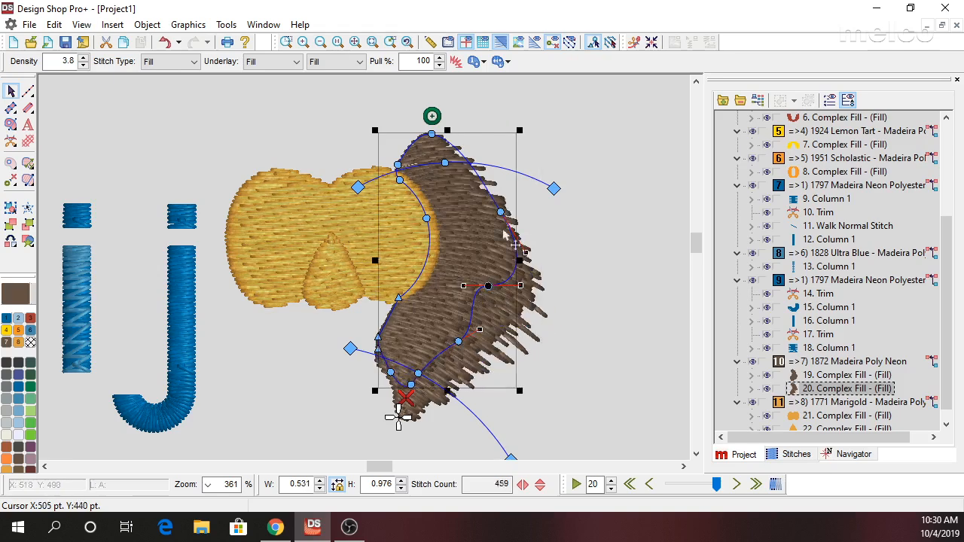
pyautogui.moveTo(503, 216); pyautogui.dragTo(471, 194)
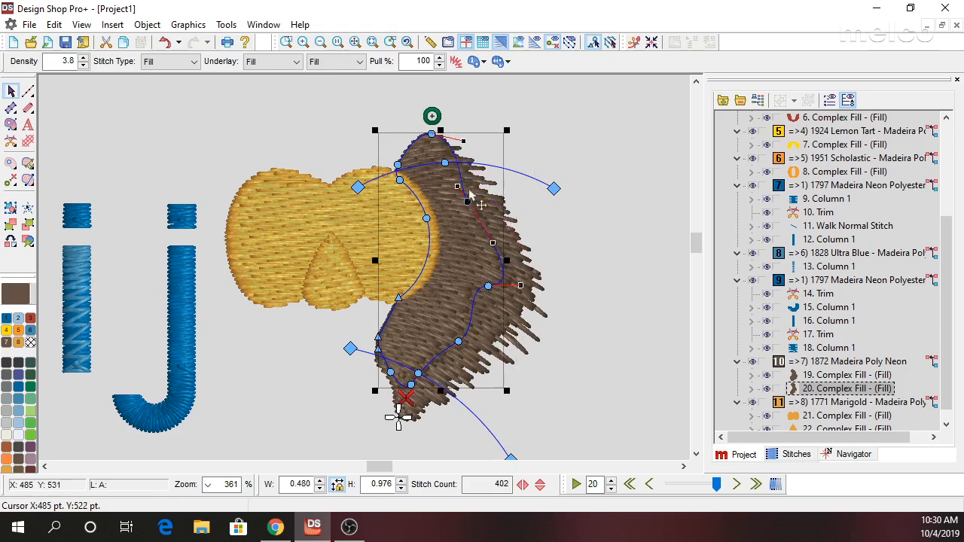
pyautogui.moveTo(432, 134); pyautogui.dragTo(433, 145)
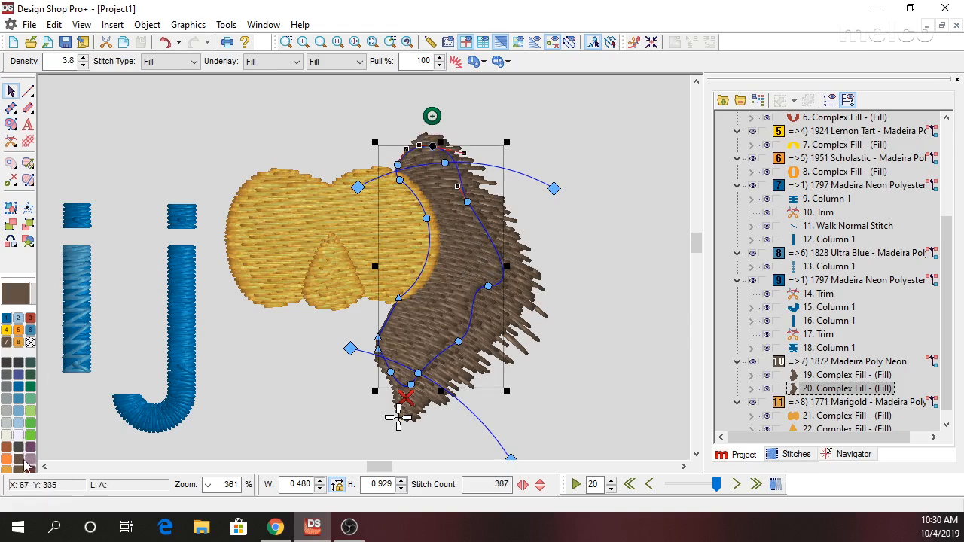
# Recolor the narrower copy to 1885 Camel from the Madeira Poly Neon chart.
pyautogui.click(27, 471)
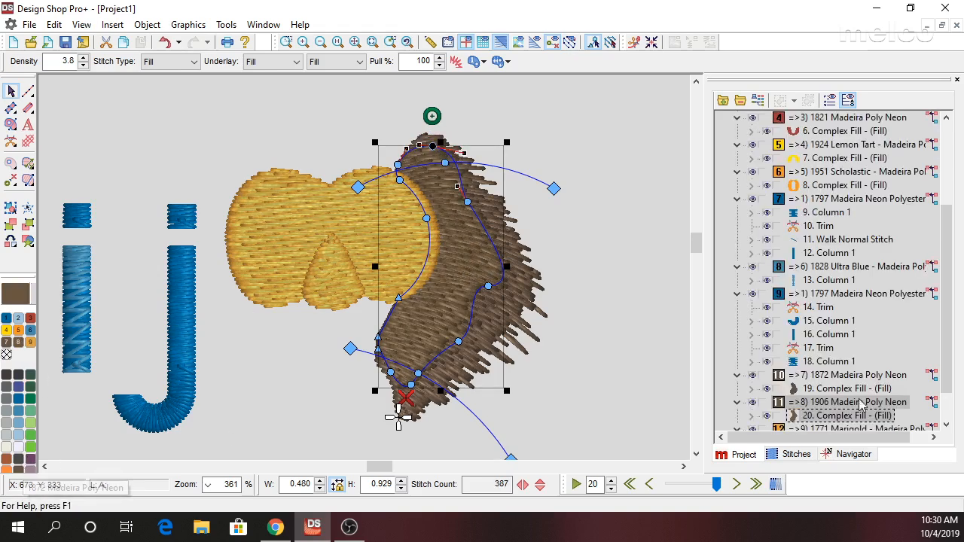
pyautogui.rightClick(845, 418)
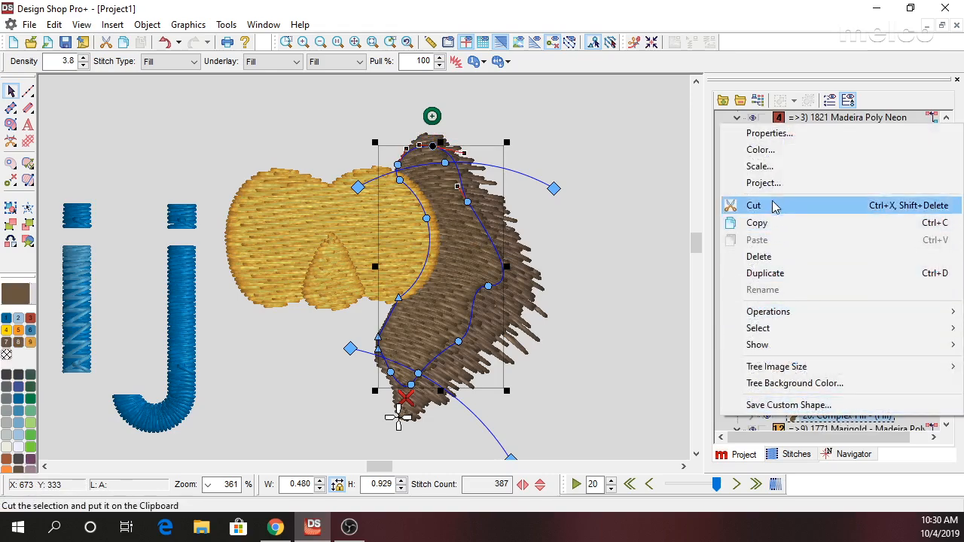
pyautogui.click(761, 150)
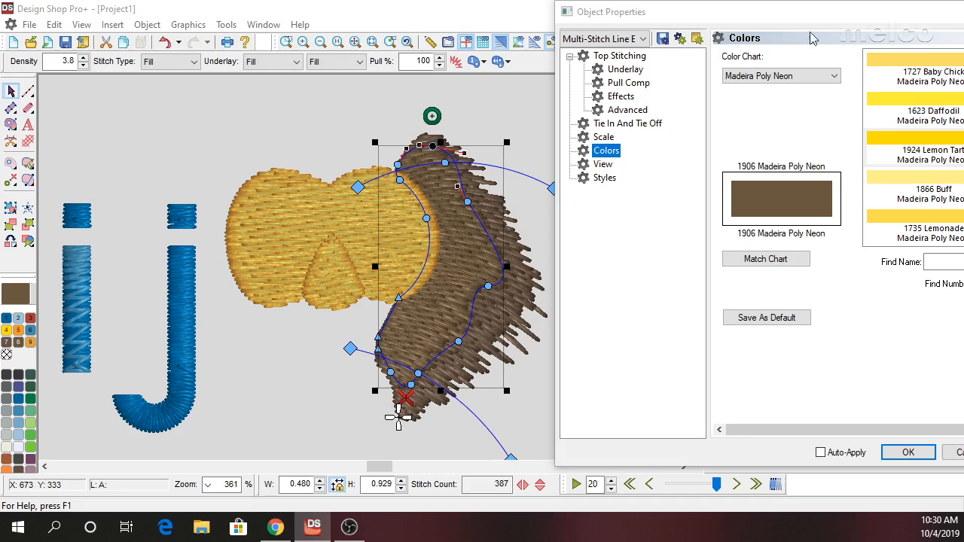
pyautogui.moveTo(788, 19); pyautogui.dragTo(581, 63)
pyautogui.click(826, 259)
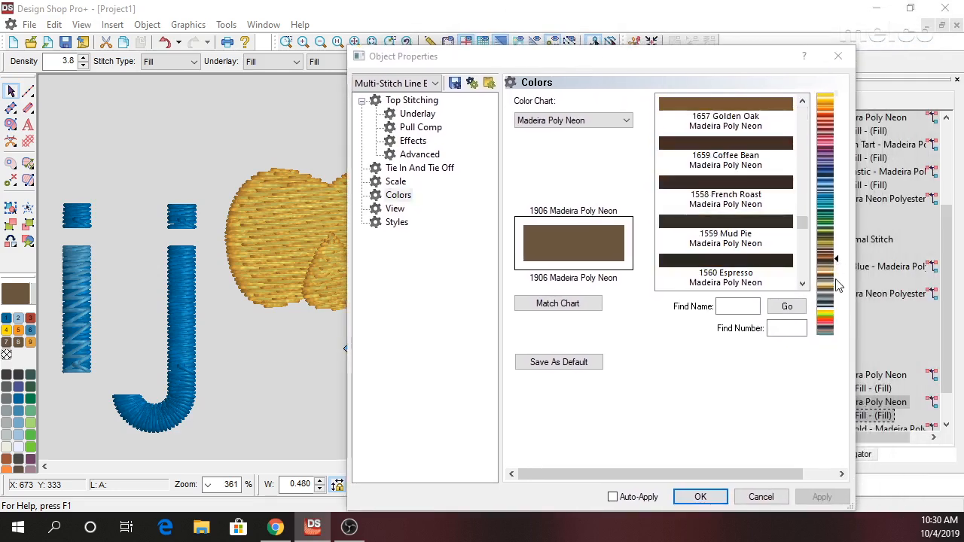
pyautogui.moveTo(835, 260); pyautogui.dragTo(835, 267)
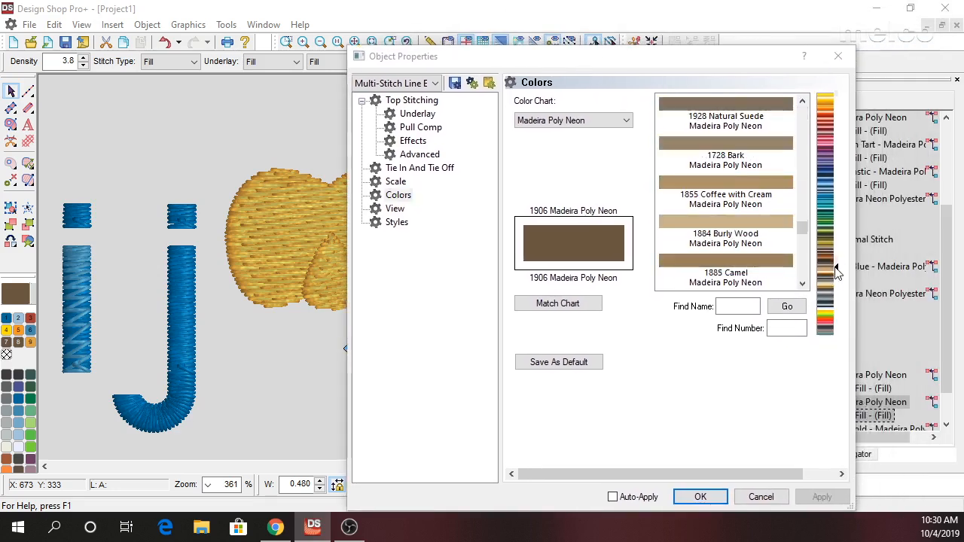
pyautogui.click(763, 276)
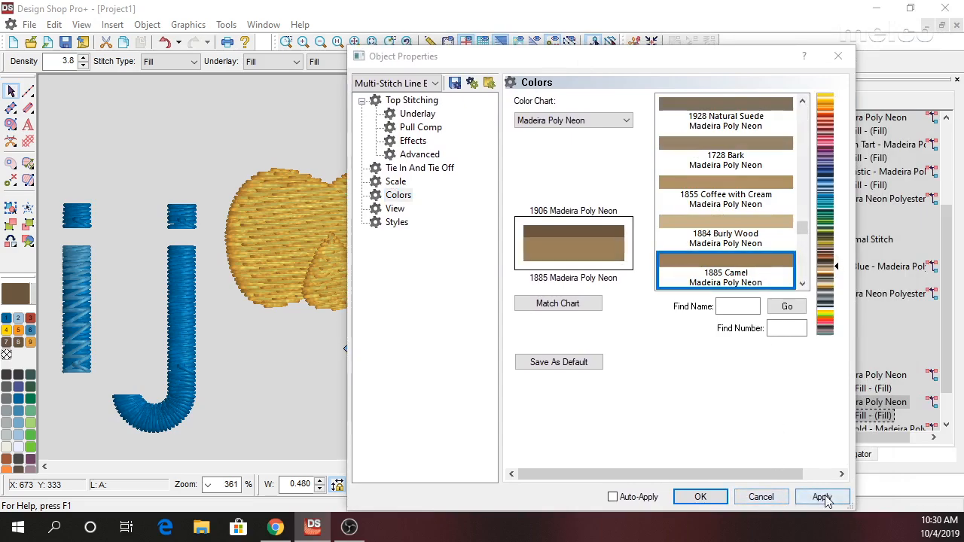
pyautogui.click(822, 498)
pyautogui.click(701, 503)
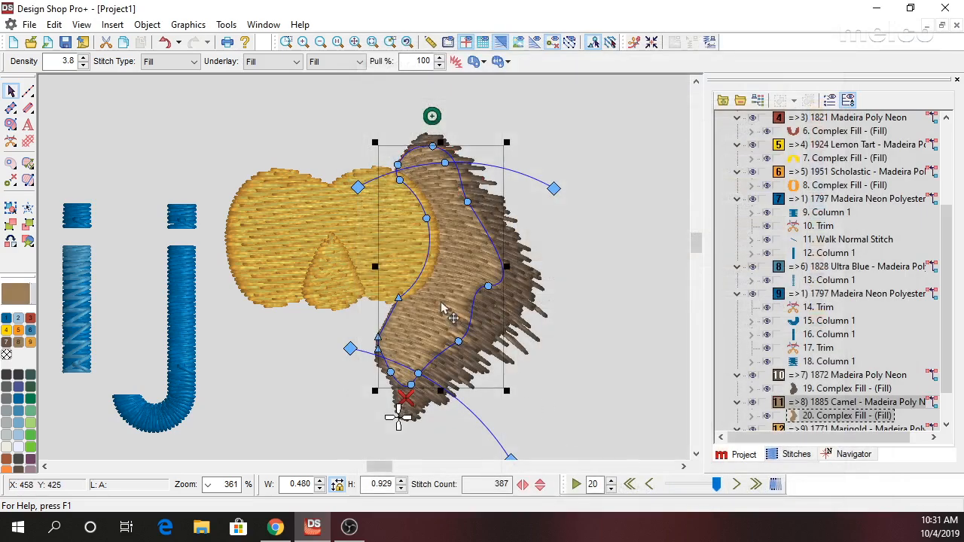
# Enable custom density in the camel fill's effects, choose the Convex type, reverse its curve, and apply it.
pyautogui.doubleClick(506, 197)
pyautogui.moveTo(482, 62); pyautogui.dragTo(628, 31)
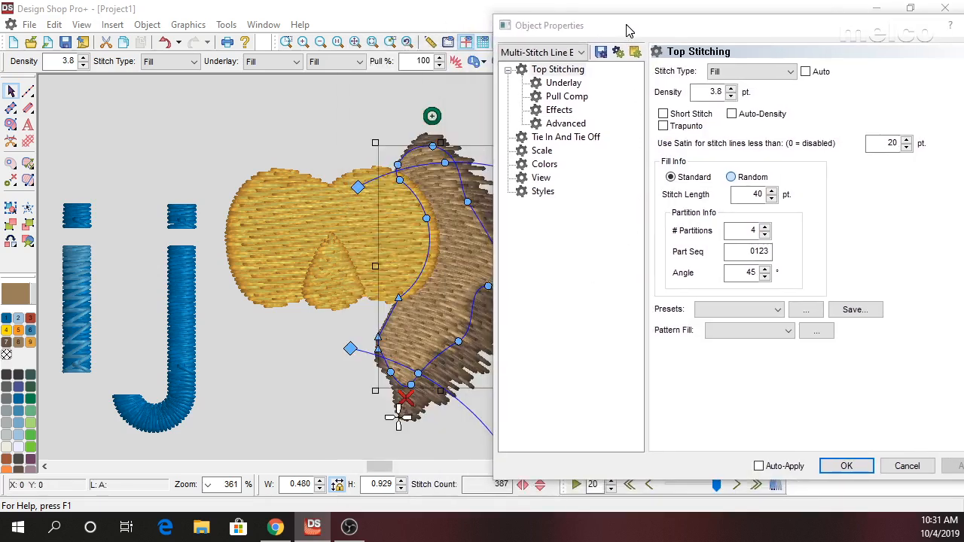
pyautogui.moveTo(365, 470); pyautogui.dragTo(385, 474)
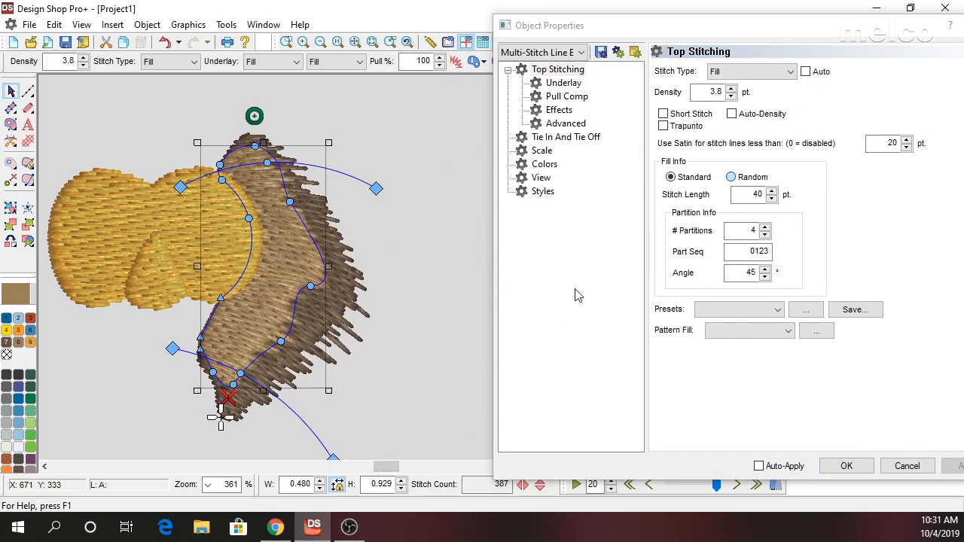
pyautogui.click(561, 110)
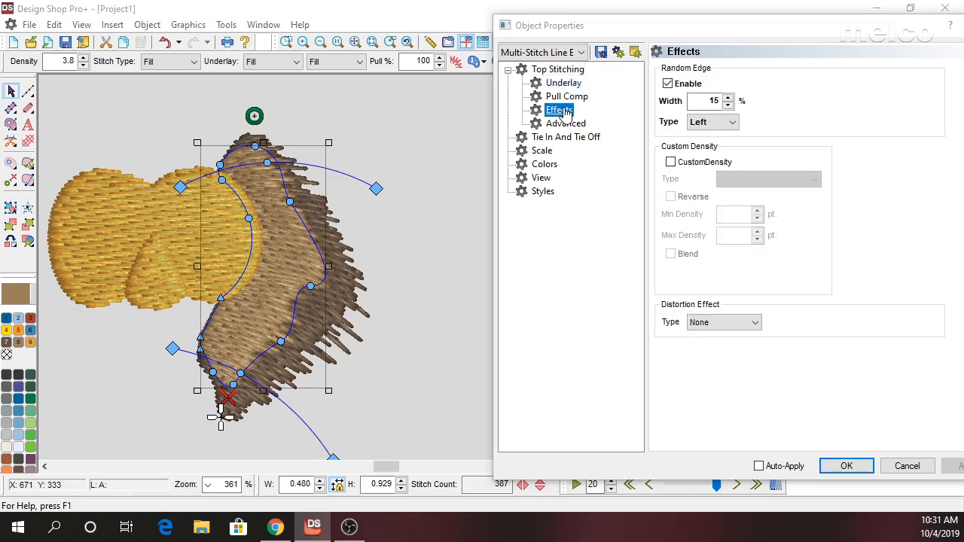
pyautogui.click(671, 163)
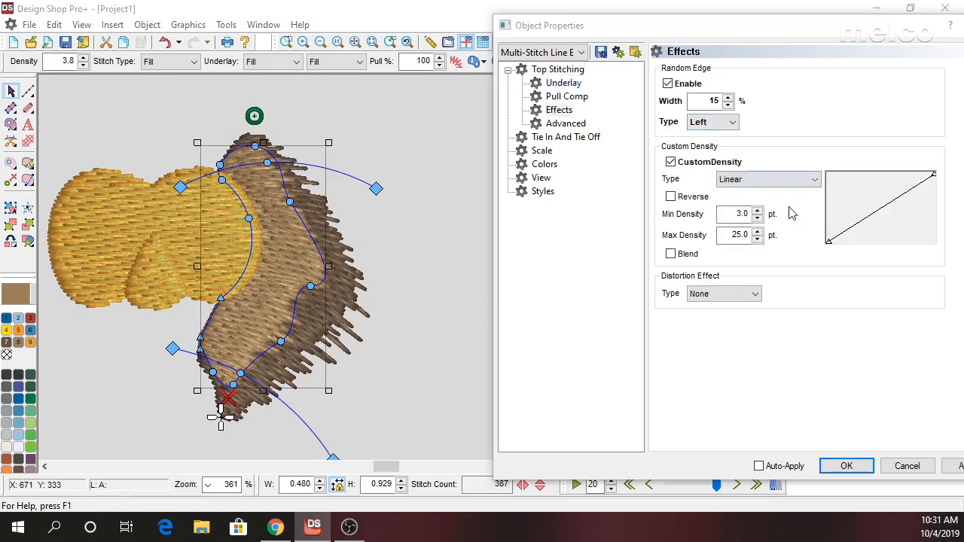
pyautogui.click(754, 179)
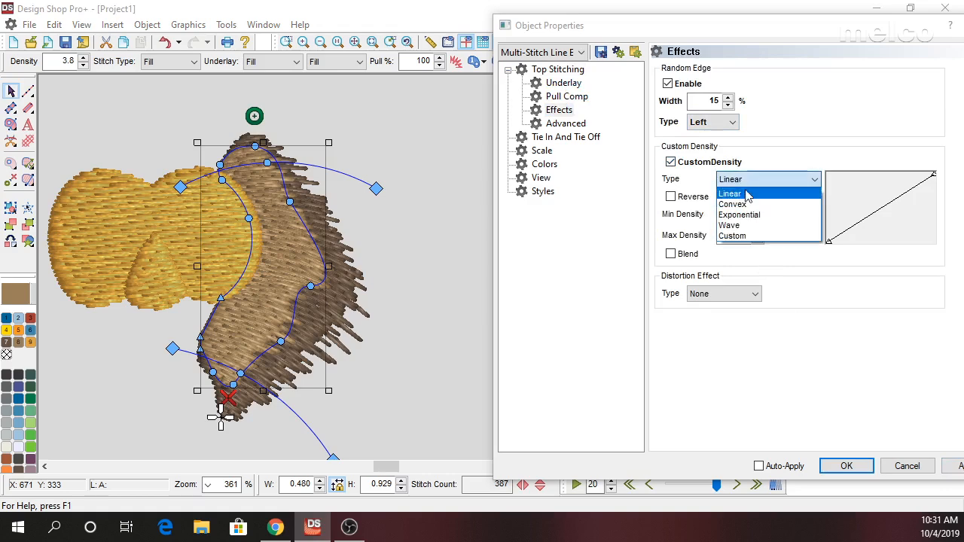
pyautogui.click(742, 198)
pyautogui.click(954, 466)
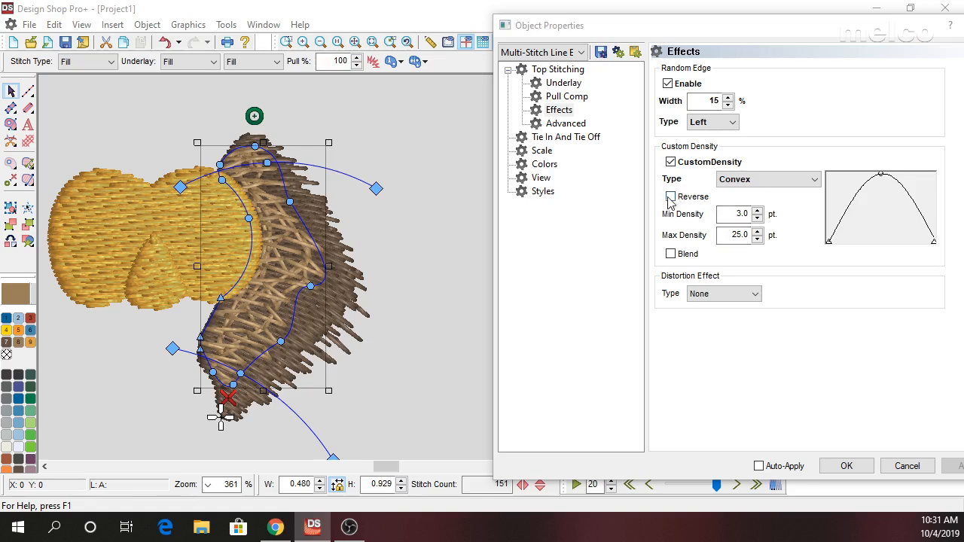
pyautogui.click(671, 198)
pyautogui.click(955, 466)
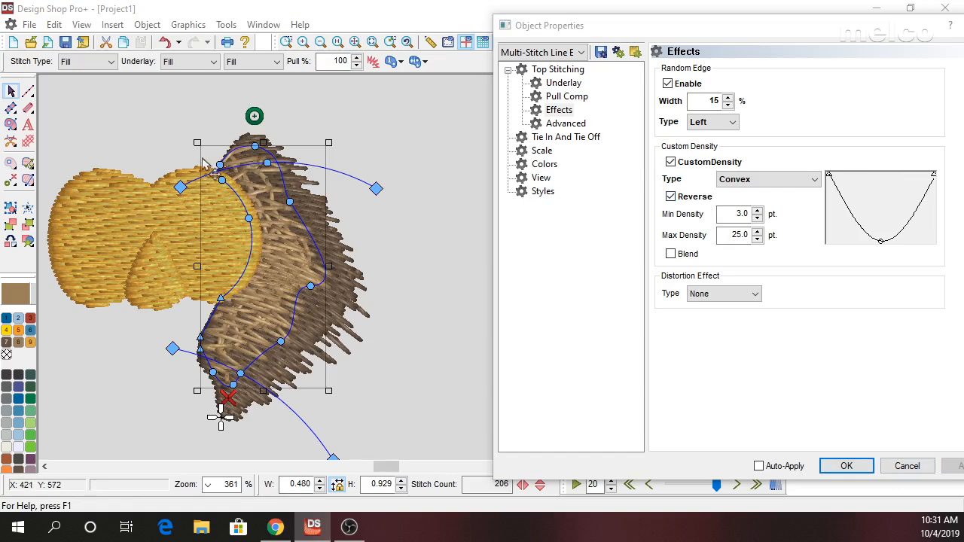
# Turn off auto-underlay for the camel fill, set both primary and secondary underlay to None, and apply.
pyautogui.click(563, 83)
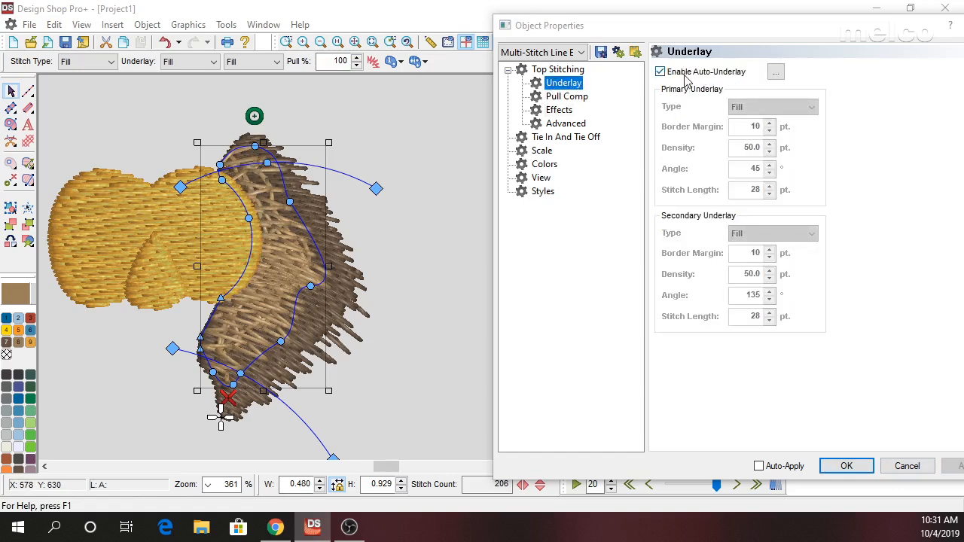
pyautogui.click(660, 71)
pyautogui.click(773, 100)
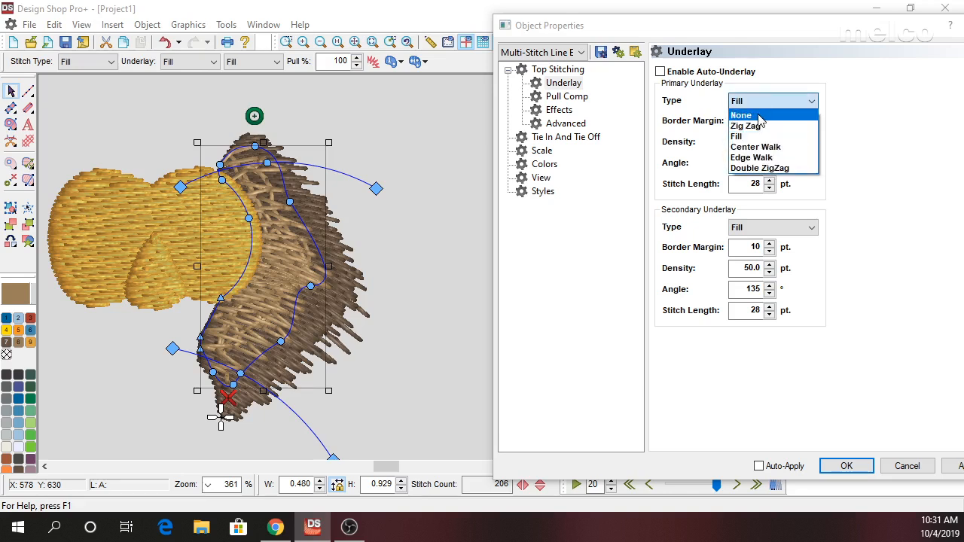
pyautogui.click(753, 113)
pyautogui.click(773, 143)
pyautogui.click(754, 154)
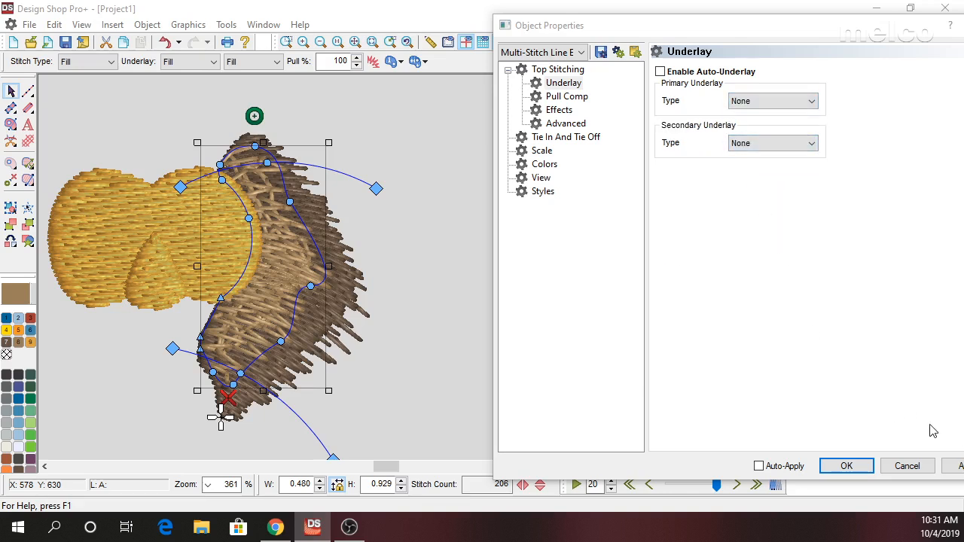
pyautogui.click(957, 466)
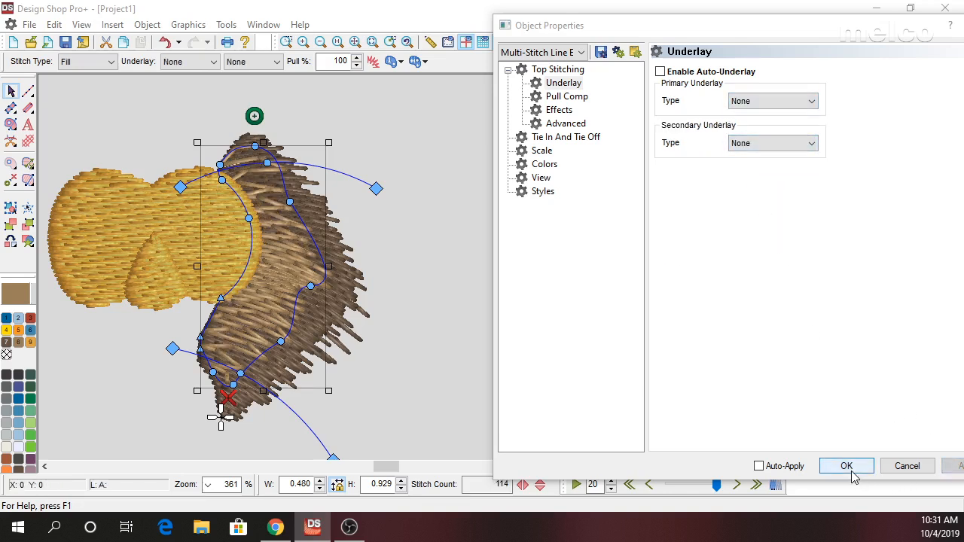
# Set the camel fill's random edge width to 25%, accept the object properties, and deselect the fill.
pyautogui.click(558, 69)
pyautogui.click(559, 111)
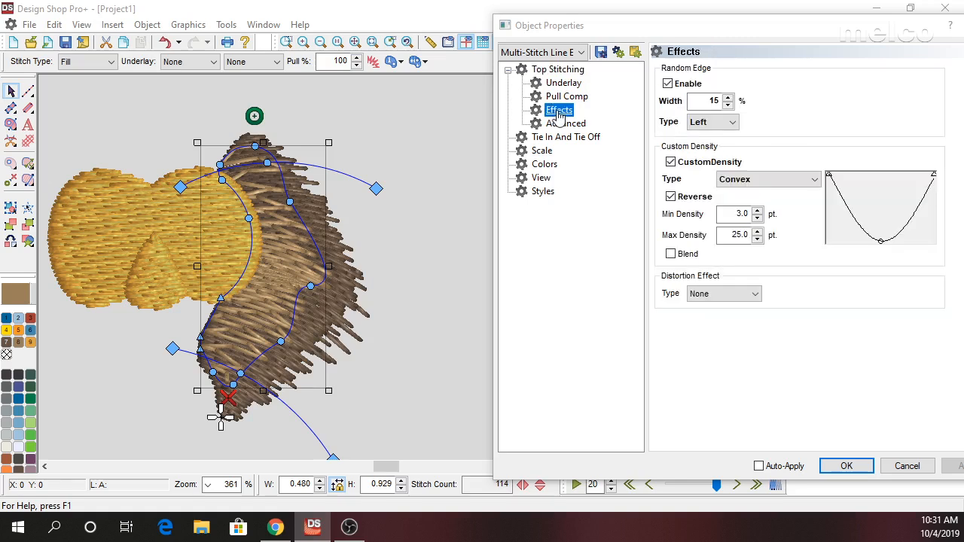
pyautogui.click(708, 101)
pyautogui.write('22')
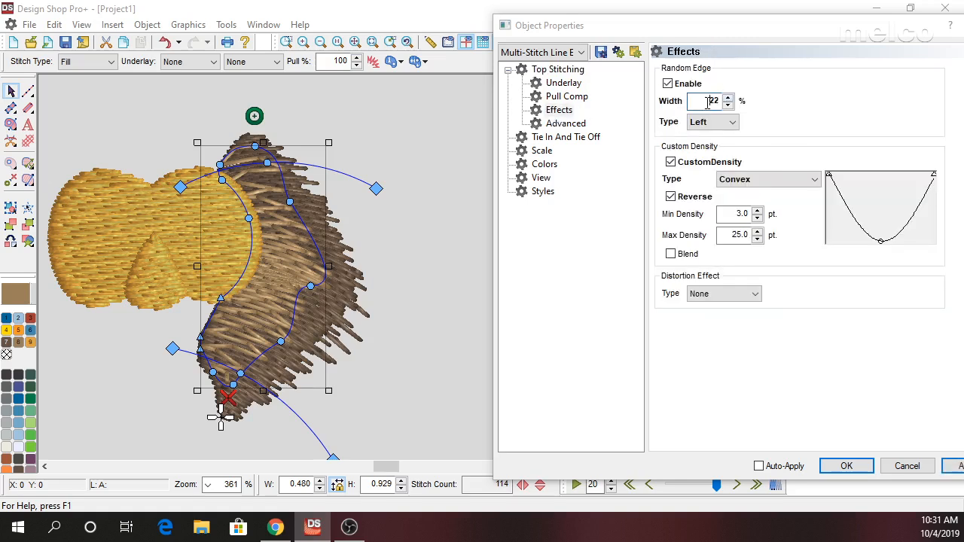
pyautogui.click(954, 466)
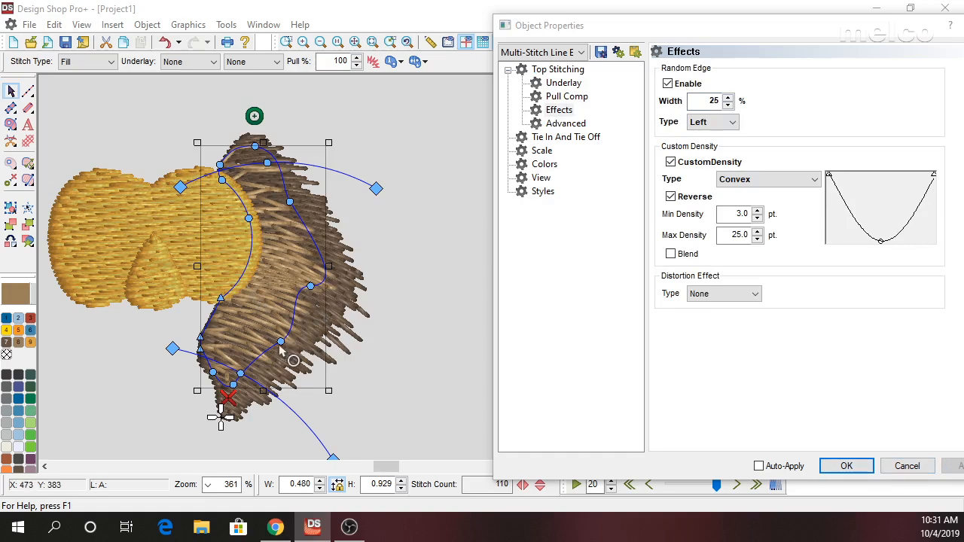
pyautogui.click(847, 466)
pyautogui.click(490, 384)
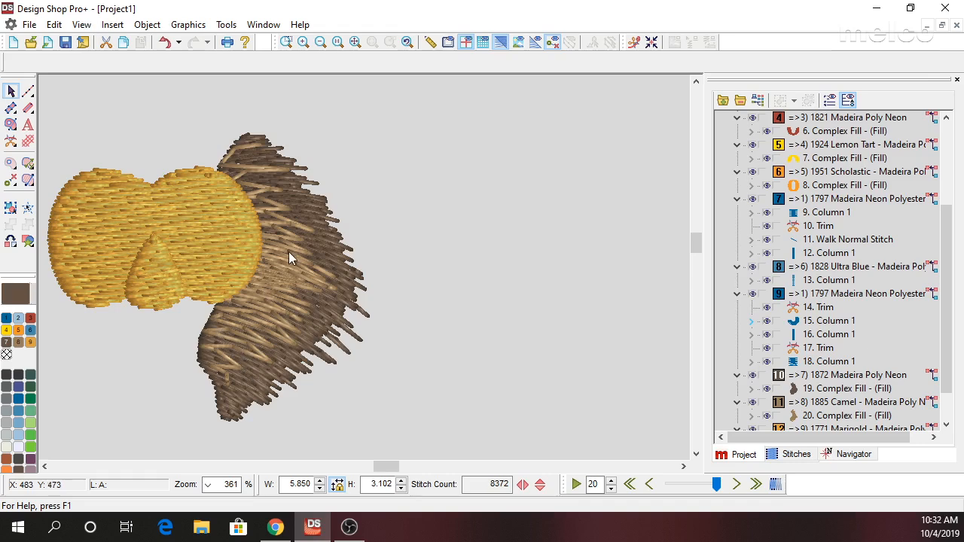
# Try recoloring the camel overlay to 1802 White, undo the color change, and deselect the fill.
pyautogui.click(272, 298)
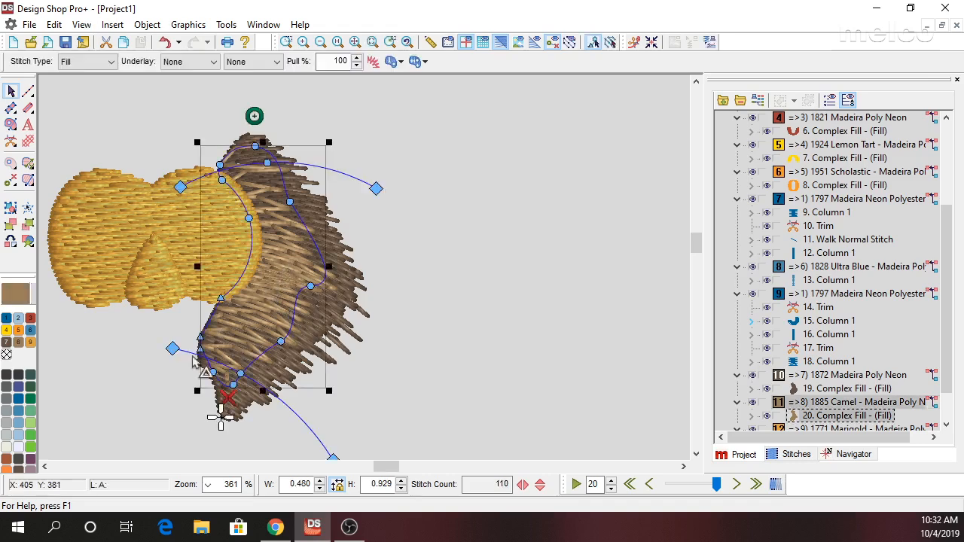
pyautogui.click(20, 447)
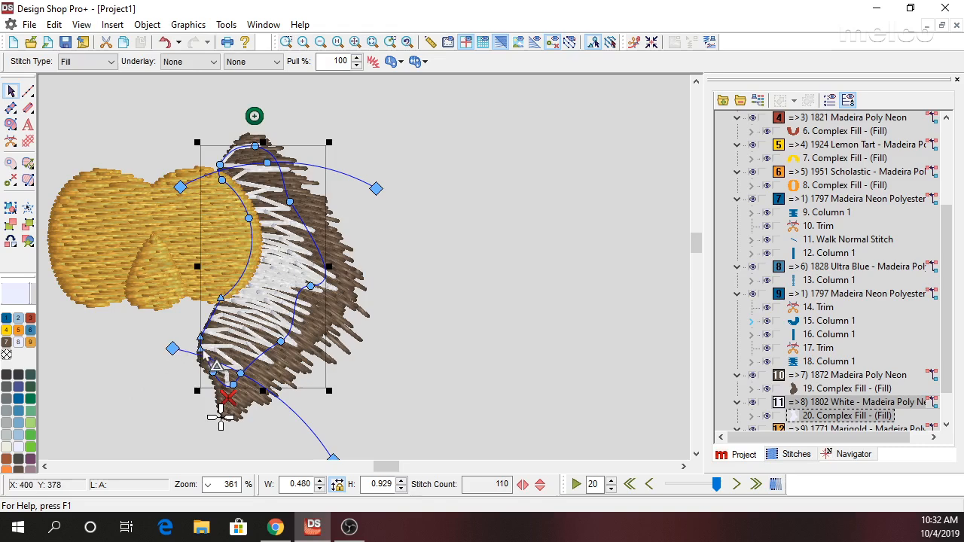
pyautogui.hotkey('ctrl', 'z')
pyautogui.click(472, 347)
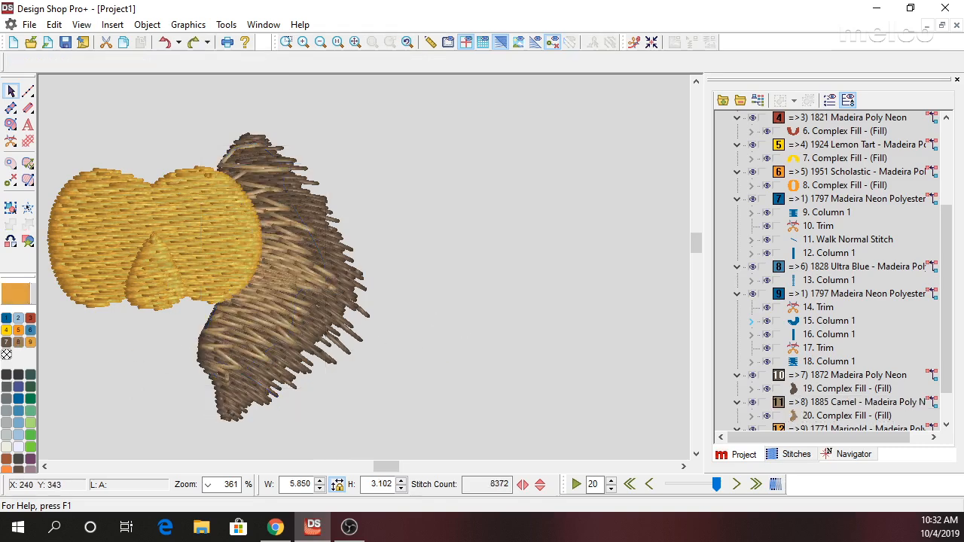
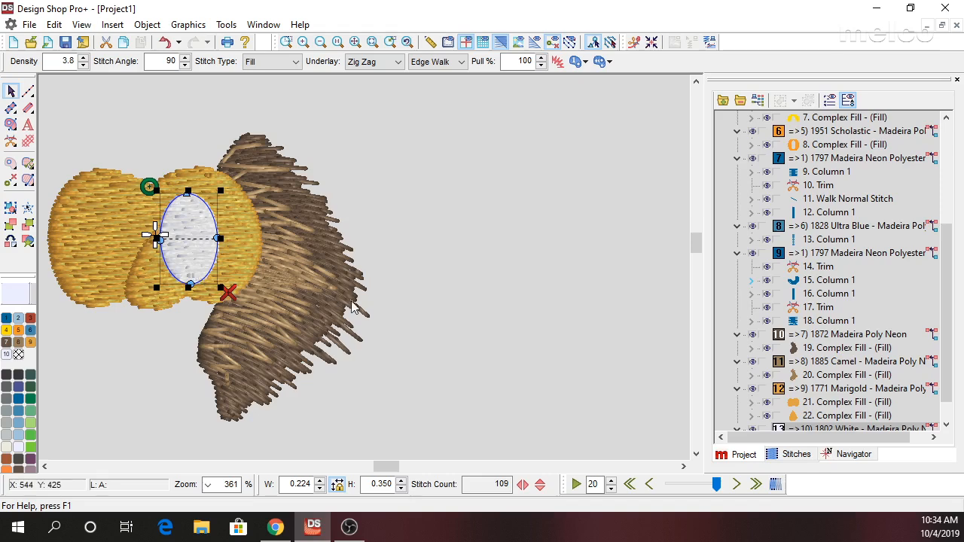
# Try rotating the white eye oval clockwise freehand, and undo the rotation.
pyautogui.click(489, 333)
pyautogui.click(202, 262)
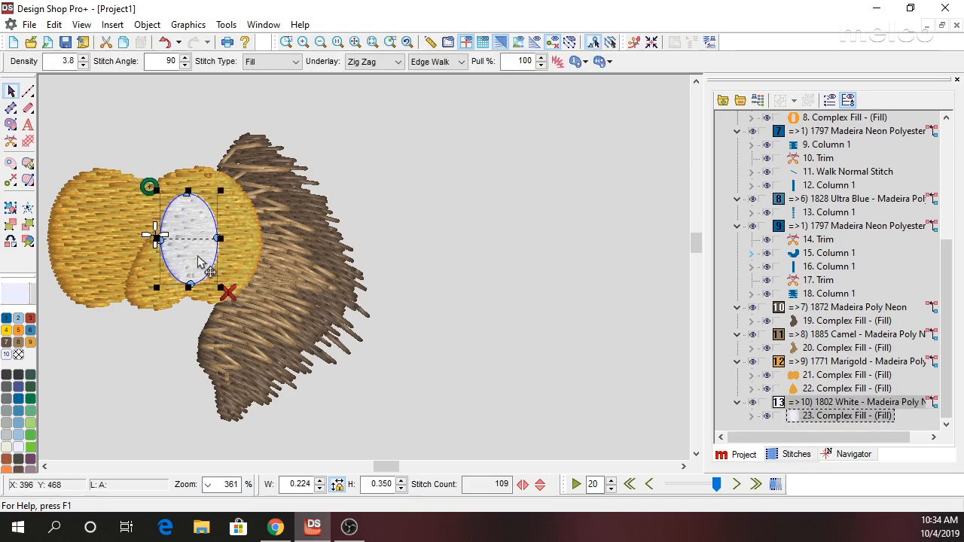
pyautogui.click(201, 262)
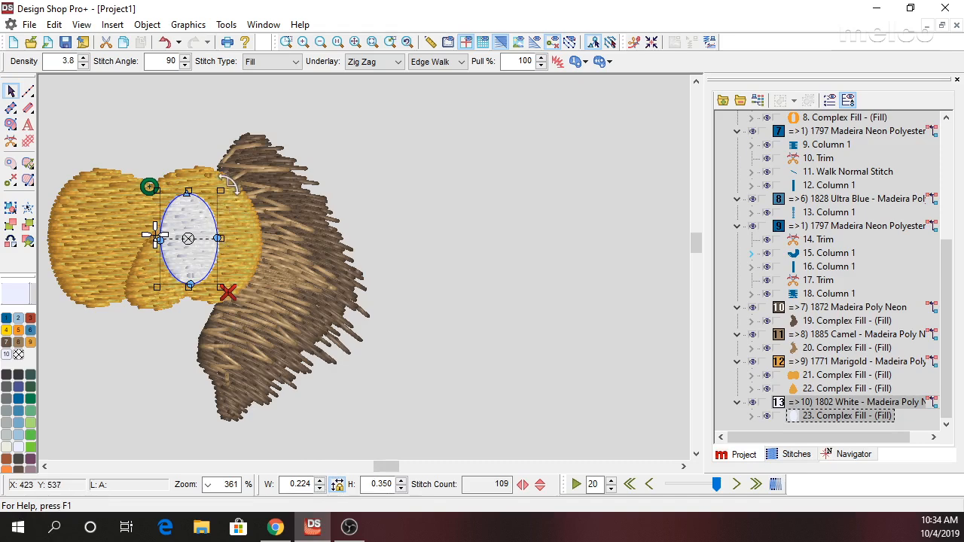
pyautogui.moveTo(220, 190); pyautogui.dragTo(256, 187)
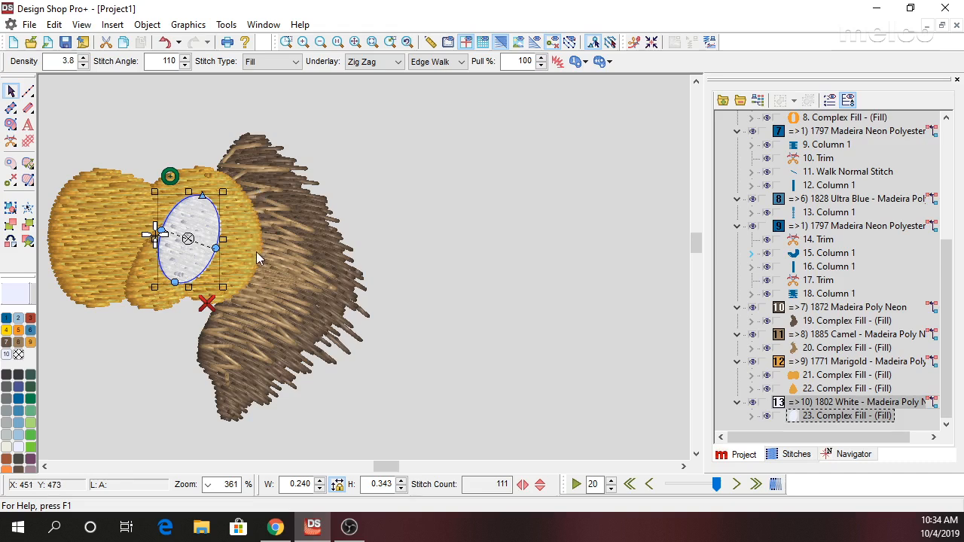
pyautogui.hotkey('ctrl', 'z')
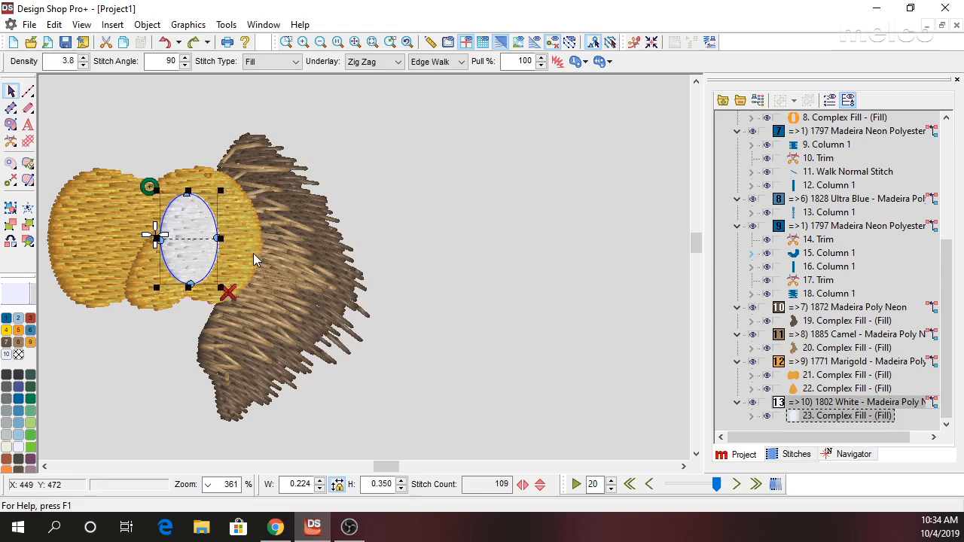
# Rotate the white eye oval by exactly 2° and deselect it.
pyautogui.click(351, 487)
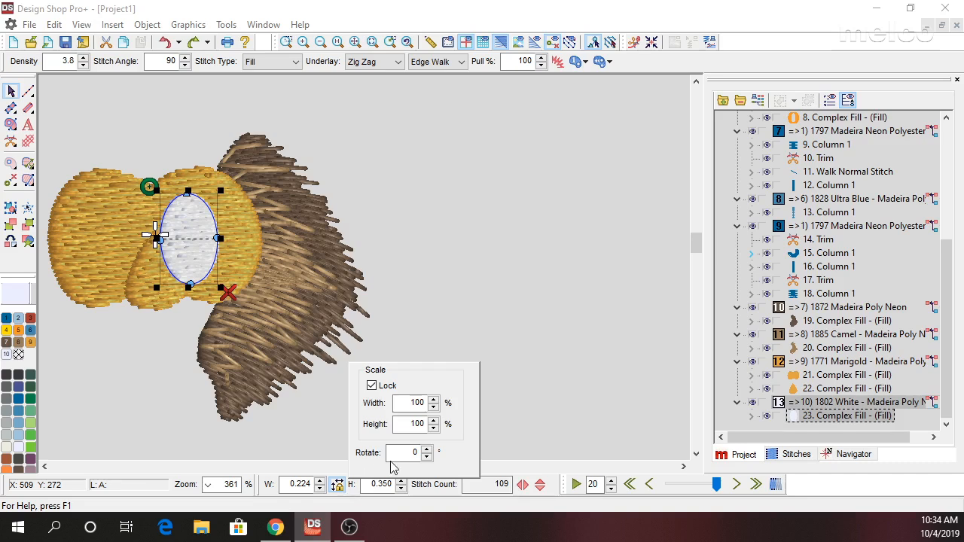
pyautogui.doubleClick(416, 452)
pyautogui.write('2')
pyautogui.press('Return')
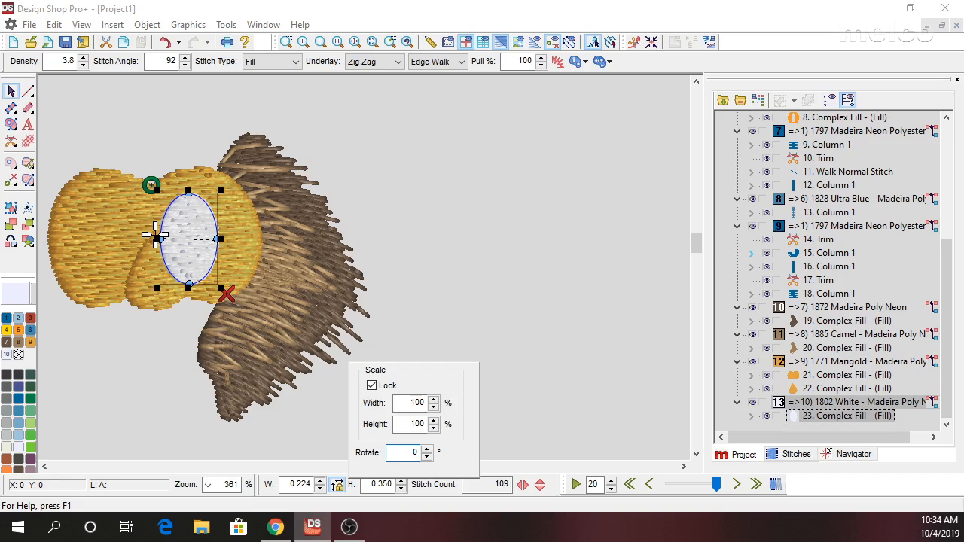
pyautogui.click(496, 278)
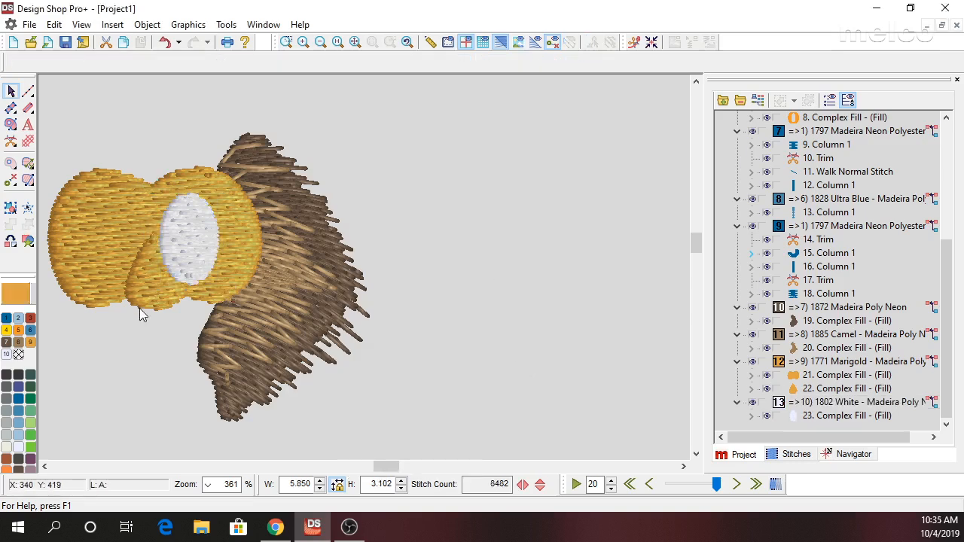
# Move the small marigold teardrop fill after the white oval in the stitching order so it sews on top.
pyautogui.click(153, 273)
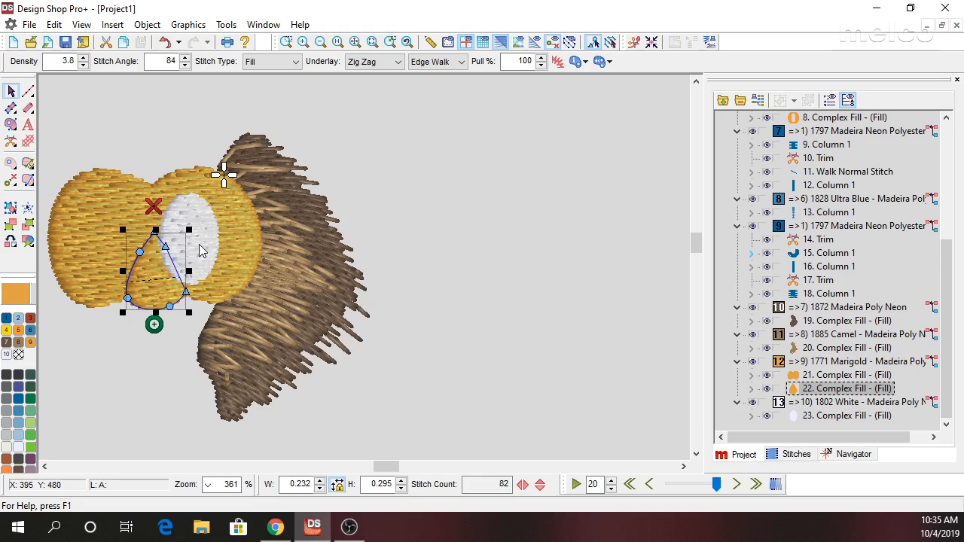
pyautogui.click(202, 251)
pyautogui.click(836, 393)
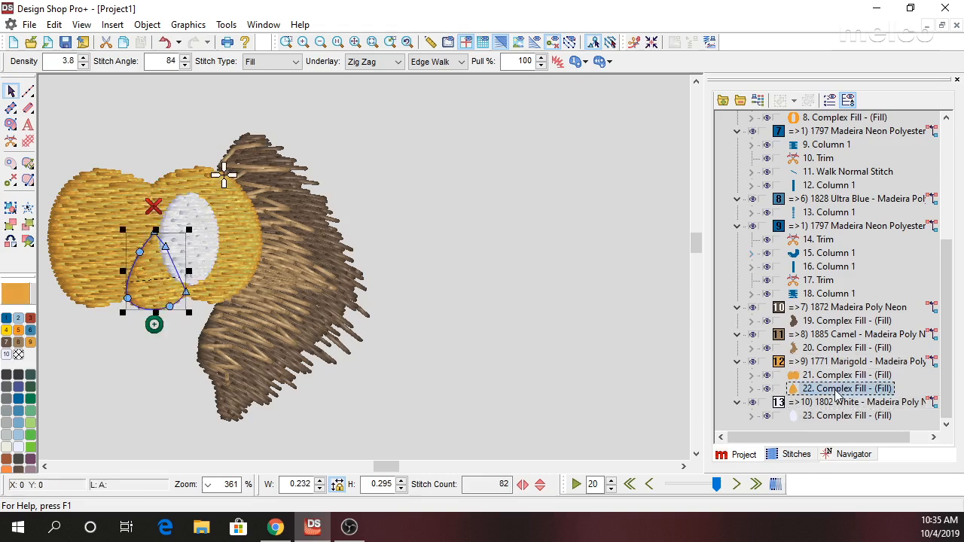
pyautogui.moveTo(835, 393); pyautogui.dragTo(851, 416)
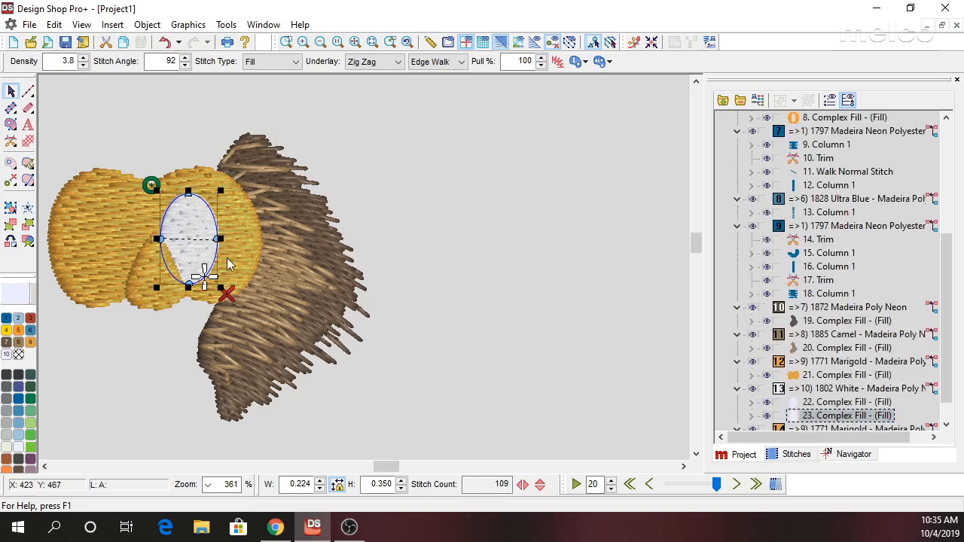
# Place a duplicate of the white oval on the left marigold lobe as the second eye and mirror it horizontally.
pyautogui.moveTo(197, 263); pyautogui.dragTo(122, 262)
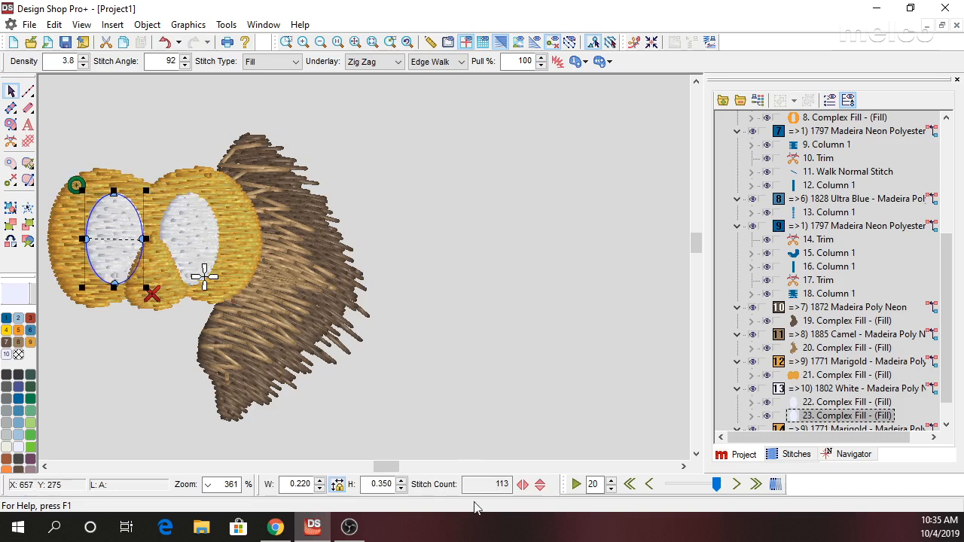
pyautogui.click(523, 485)
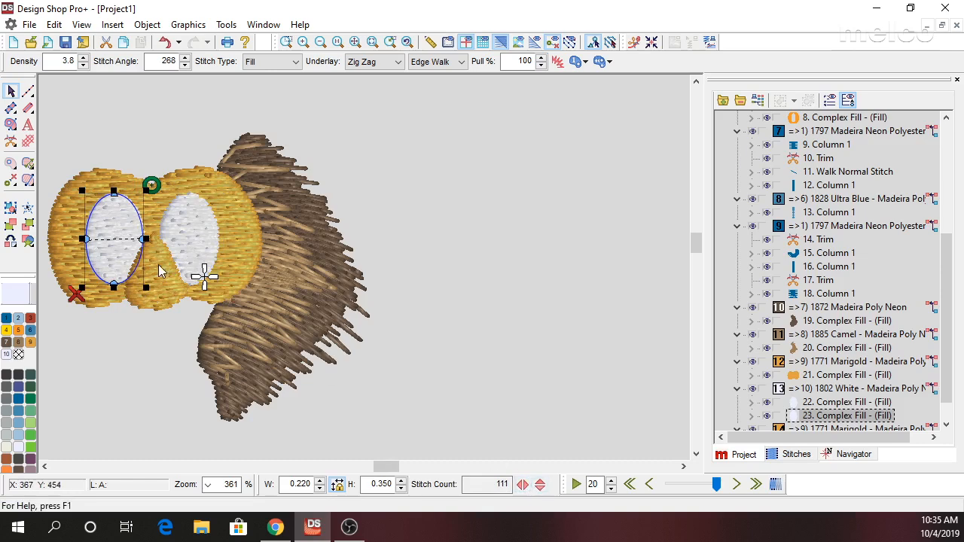
# Duplicate both eye ovals as pupils in 1931 Dogwood, scale the pair to about 0.244 × 0.169 in, and shift it down and left.
pyautogui.keyDown('ctrl'); pyautogui.click(196, 241); pyautogui.keyUp('ctrl')
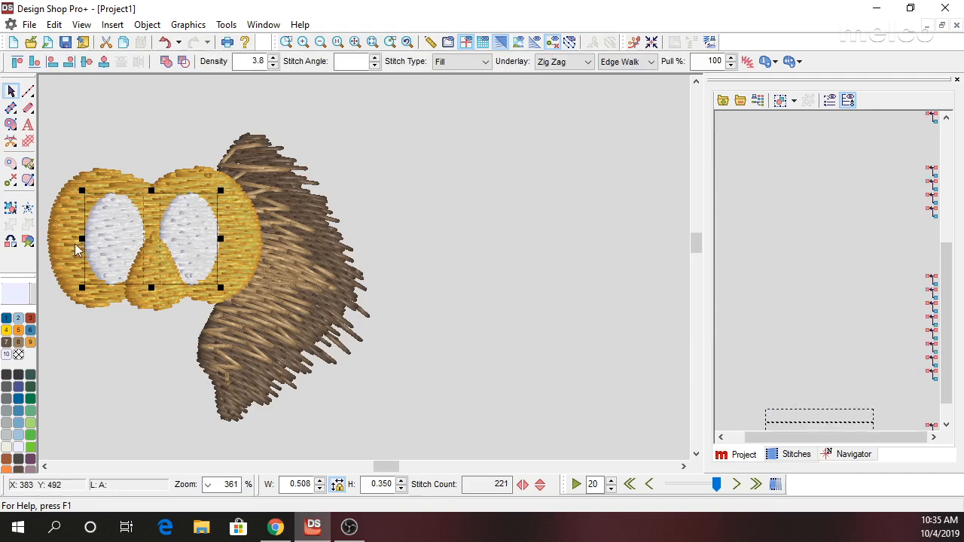
pyautogui.click(10, 375)
pyautogui.moveTo(220, 191); pyautogui.dragTo(185, 215)
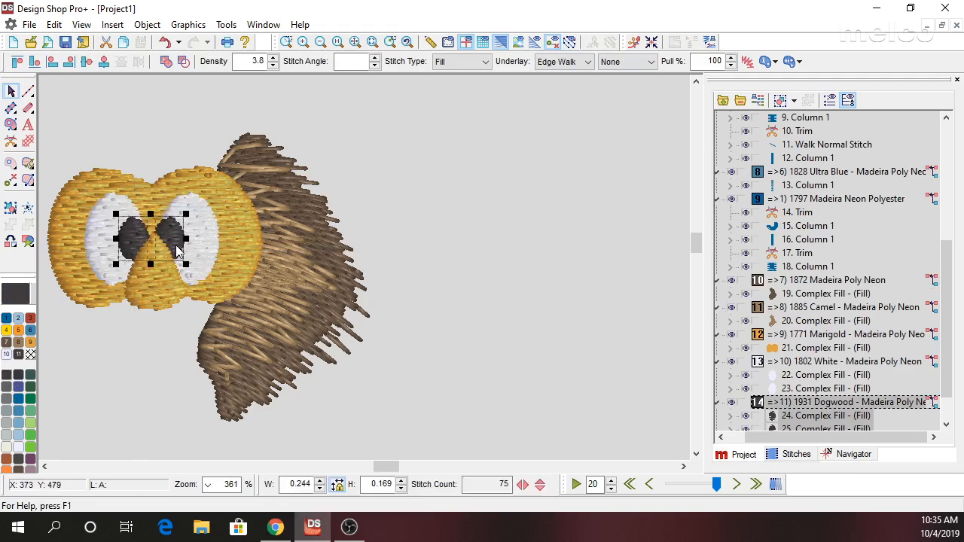
pyautogui.moveTo(178, 251); pyautogui.dragTo(170, 269)
pyautogui.click(156, 247)
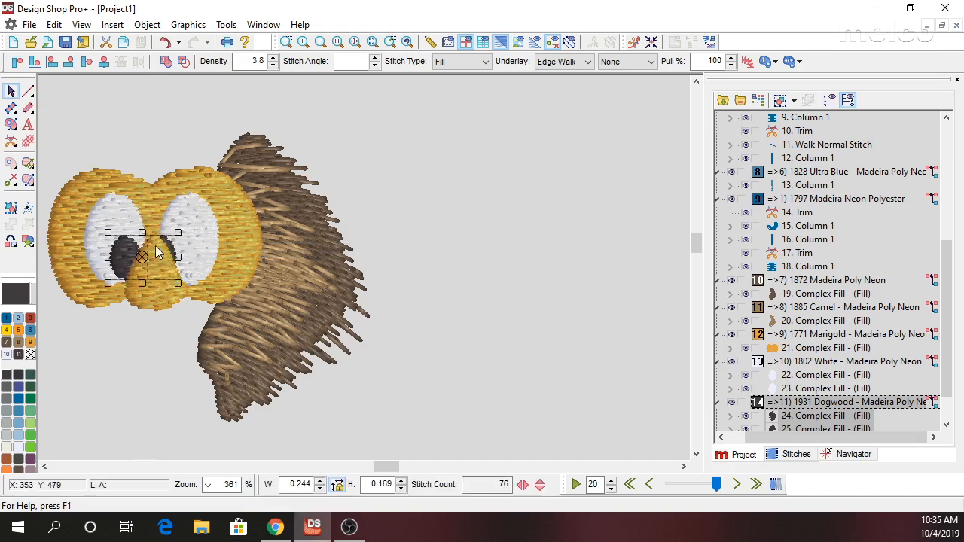
pyautogui.click(159, 414)
# Nudge the right pupil horizontally into the right white eye, just beside the marigold teardrop, and deselect it.
pyautogui.click(174, 254)
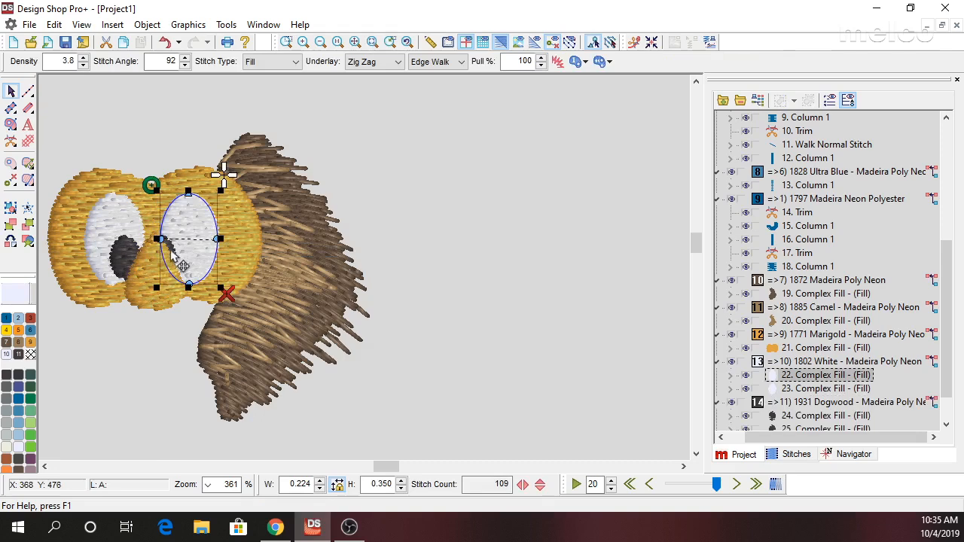
pyautogui.click(825, 416)
pyautogui.click(826, 429)
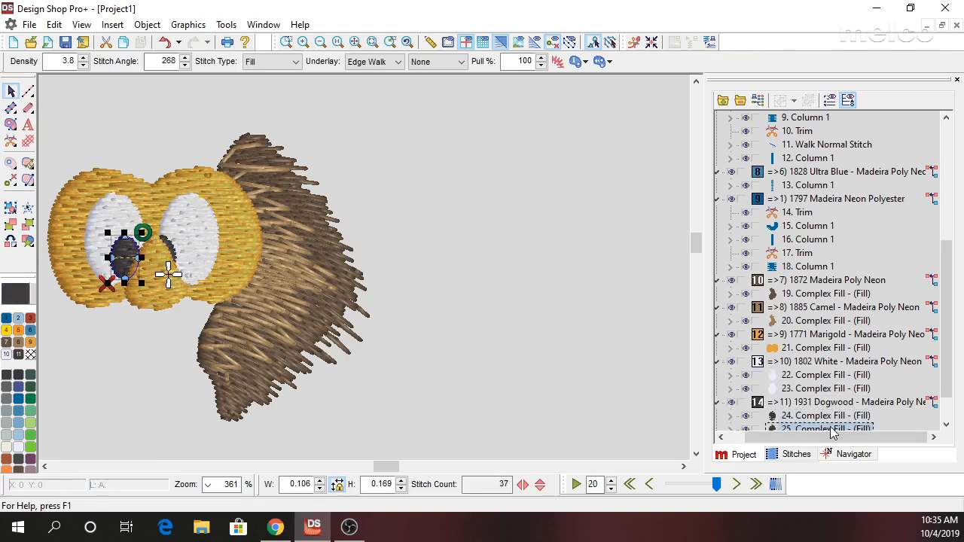
pyautogui.click(803, 416)
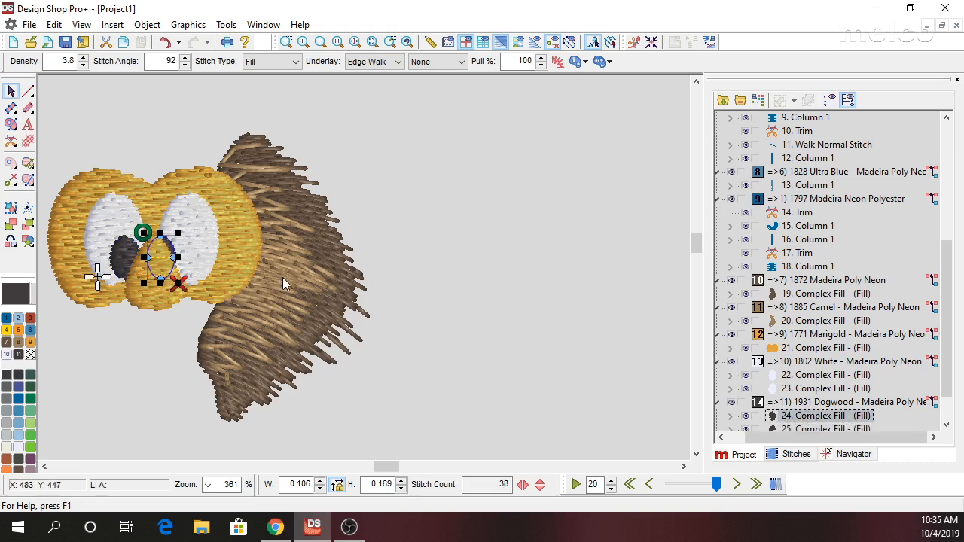
pyautogui.press('Right')
pyautogui.press('Right')
pyautogui.press('Right')
pyautogui.press('Right')
pyautogui.press('Right')
pyautogui.press('Right')
pyautogui.press('Right')
pyautogui.press('Right')
pyautogui.press('Right')
pyautogui.press('Right')
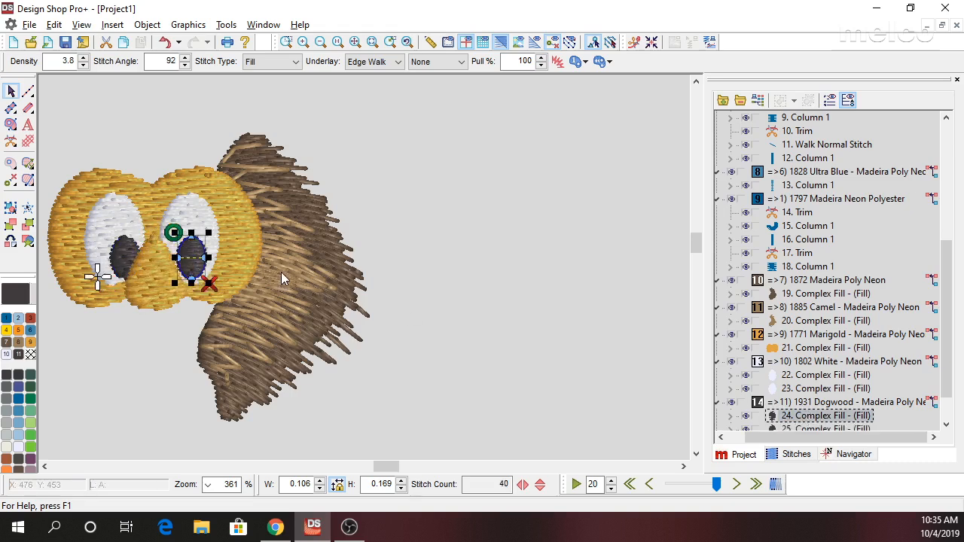
pyautogui.press('Left')
pyautogui.press('Left')
pyautogui.press('Left')
pyautogui.press('Left')
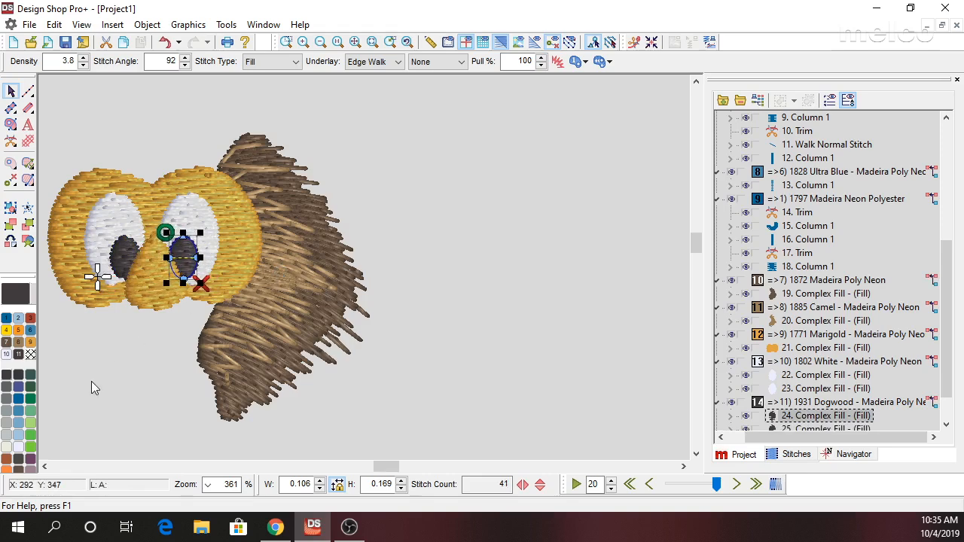
pyautogui.click(112, 355)
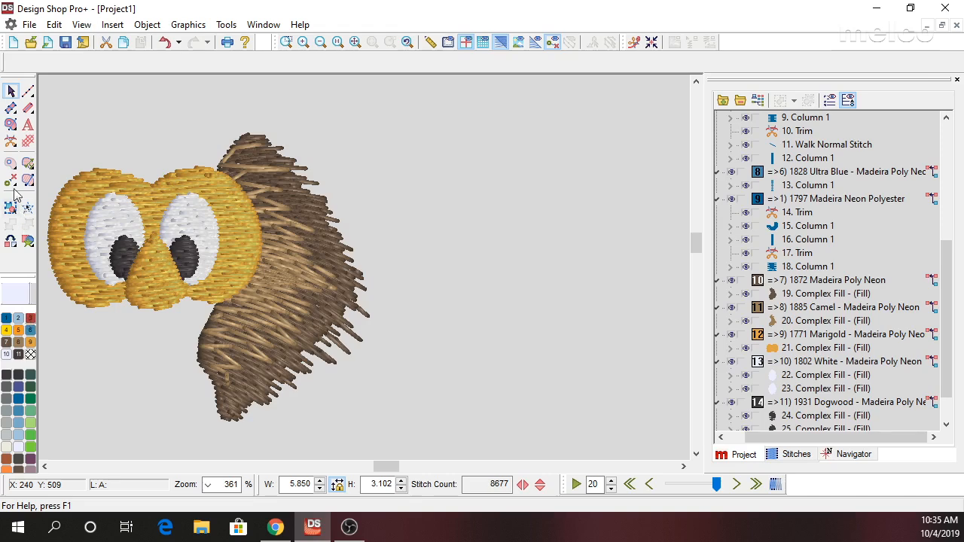
# Draw a Complex Fill ellipse in brown 1872 across the teardrop's base and stretch its lower point down to about 0.252 × 0.201 in overall.
pyautogui.click(11, 125)
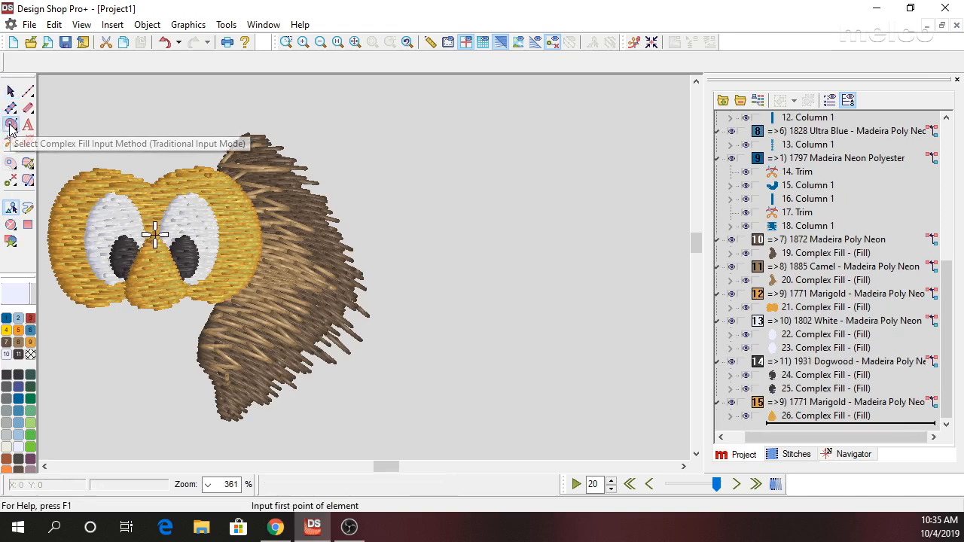
pyautogui.click(7, 343)
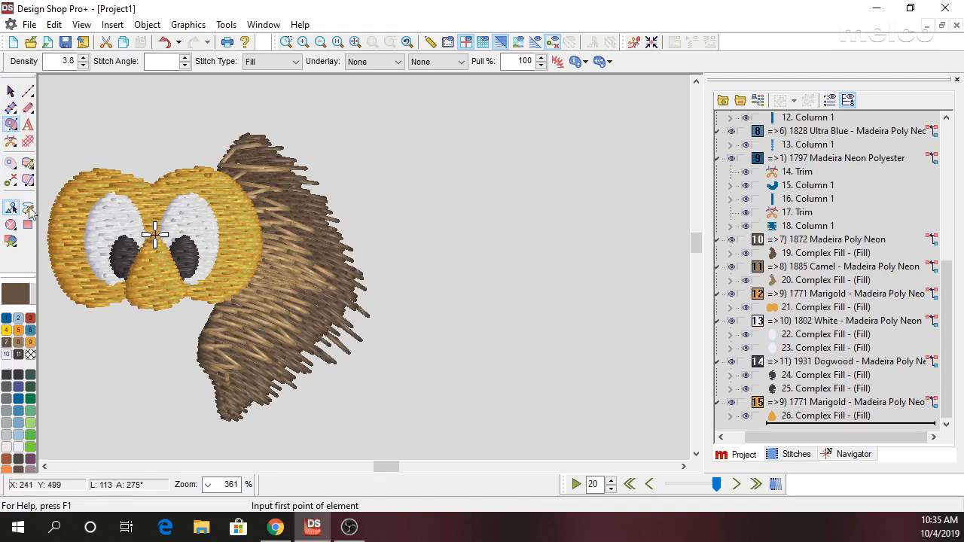
pyautogui.click(10, 225)
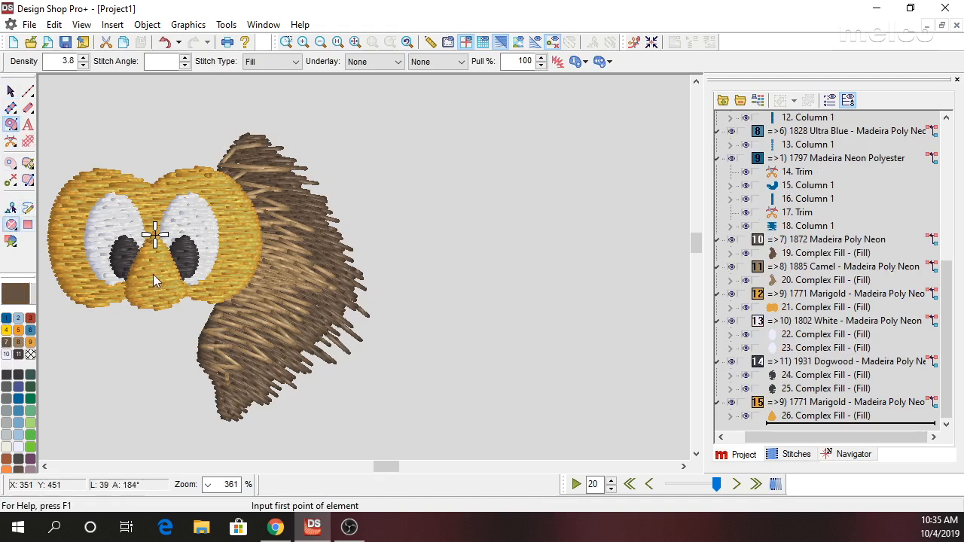
pyautogui.click(125, 302)
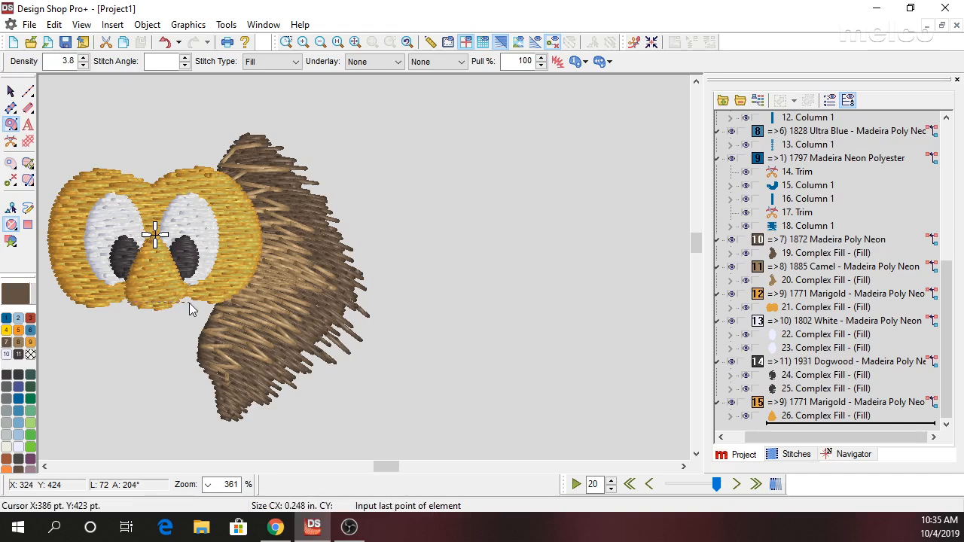
pyautogui.click(190, 303)
pyautogui.click(184, 320)
pyautogui.click(155, 315)
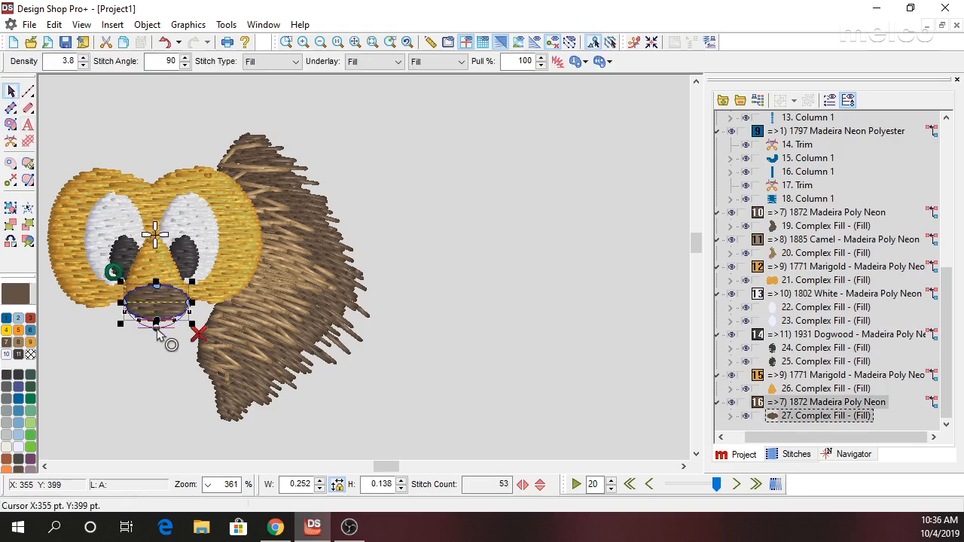
pyautogui.moveTo(156, 321); pyautogui.dragTo(159, 341)
pyautogui.click(189, 451)
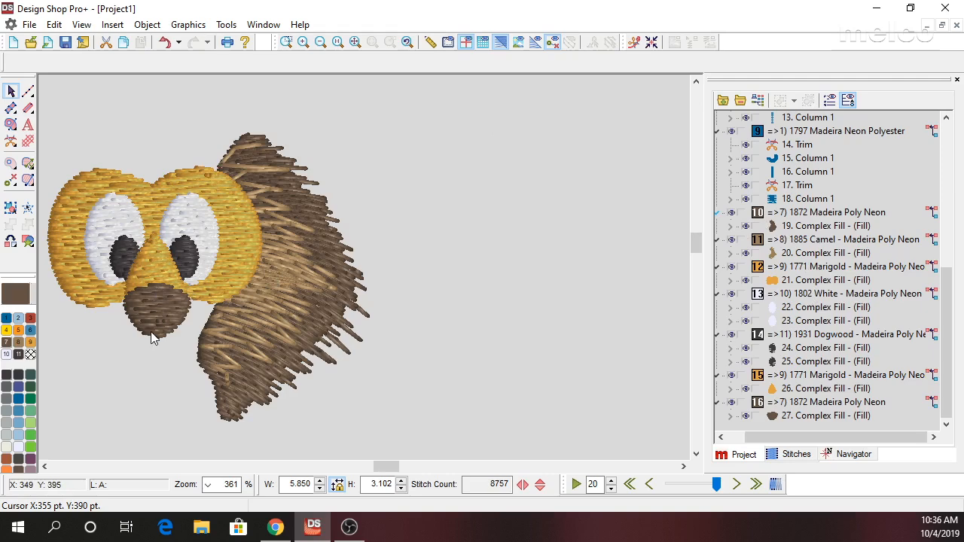
# Recolor the brown rounded fill below the eyes to magenta (255,0,255) from the System RGB color chart.
pyautogui.click(159, 302)
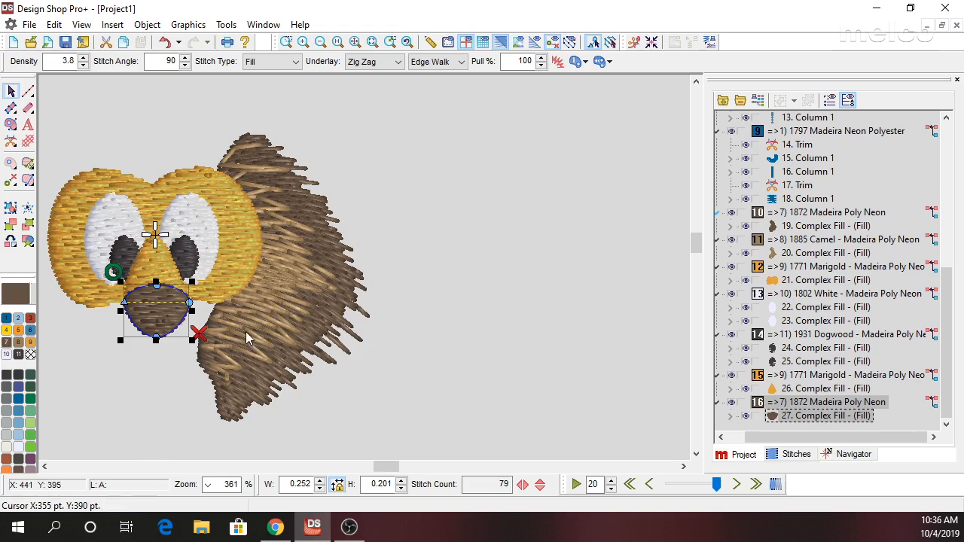
pyautogui.rightClick(830, 419)
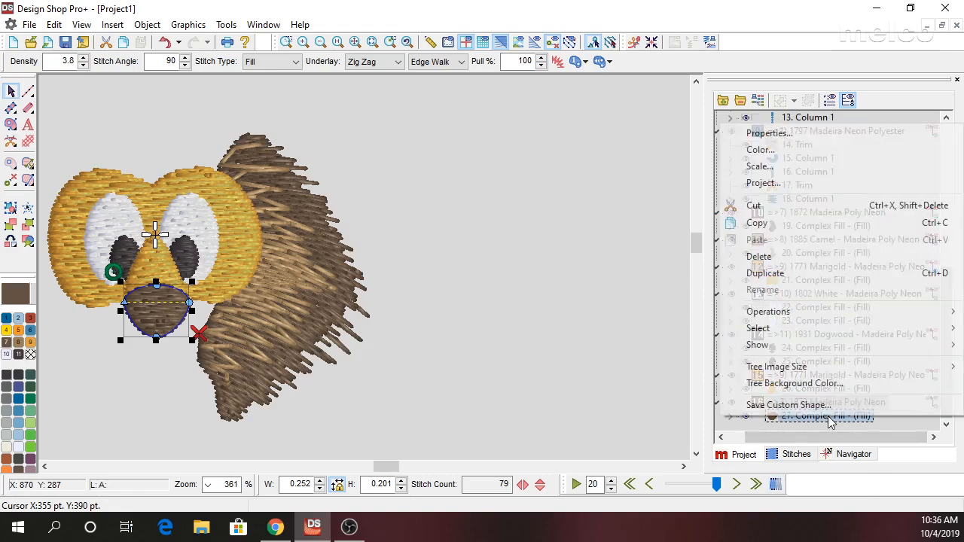
pyautogui.moveTo(759, 331)
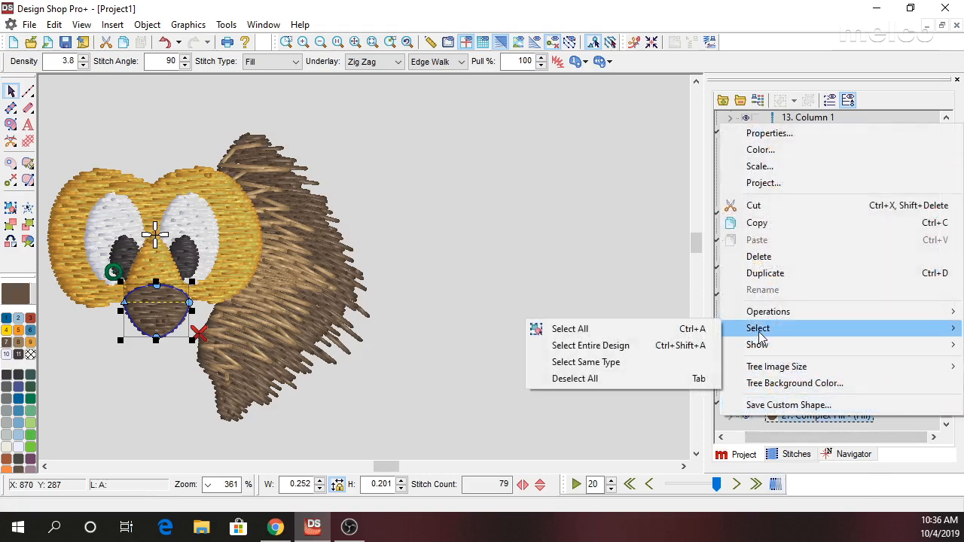
pyautogui.click(767, 150)
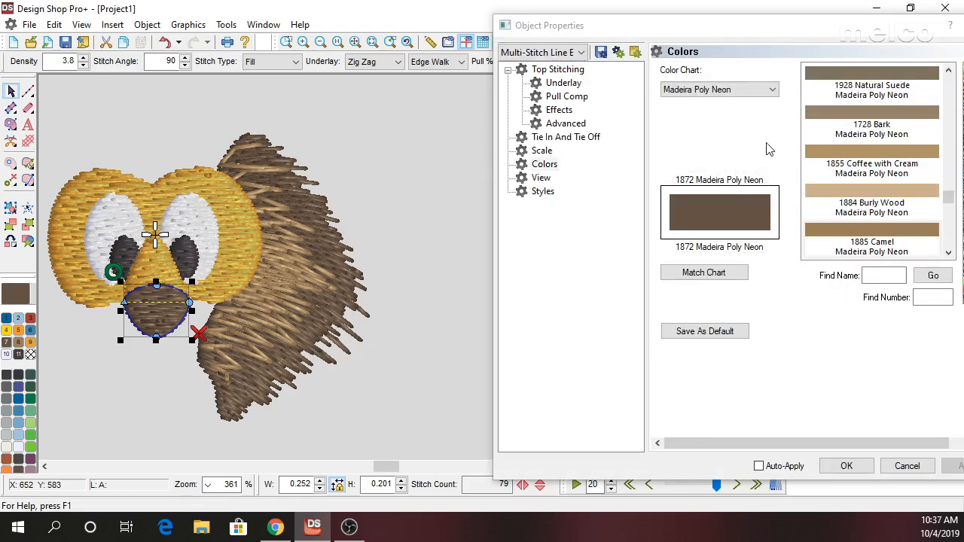
pyautogui.click(542, 49)
pyautogui.click(569, 19)
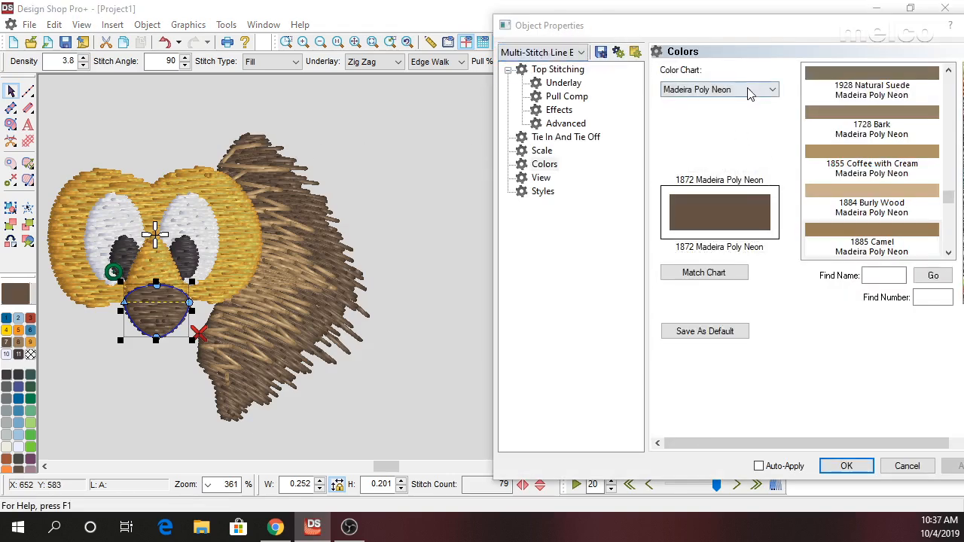
pyautogui.click(750, 90)
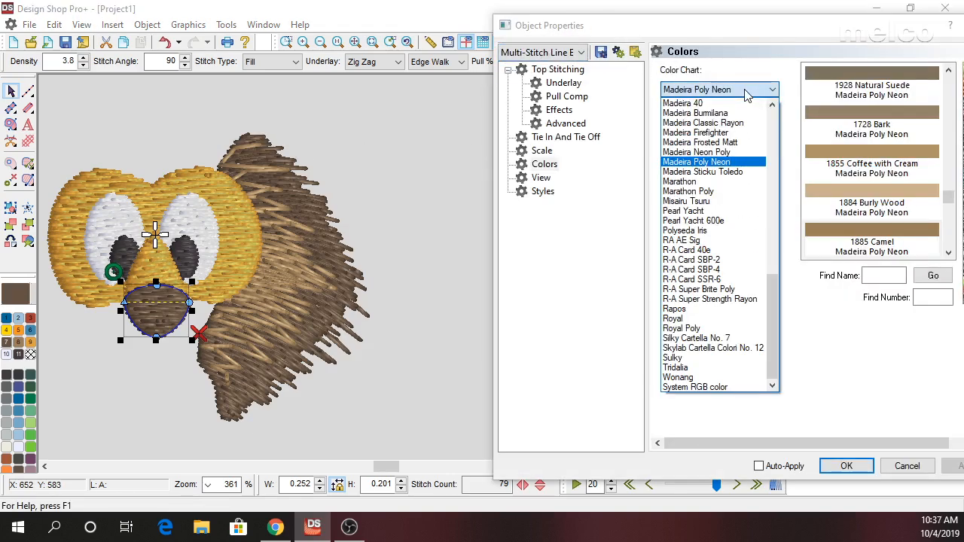
pyautogui.click(694, 387)
pyautogui.click(936, 106)
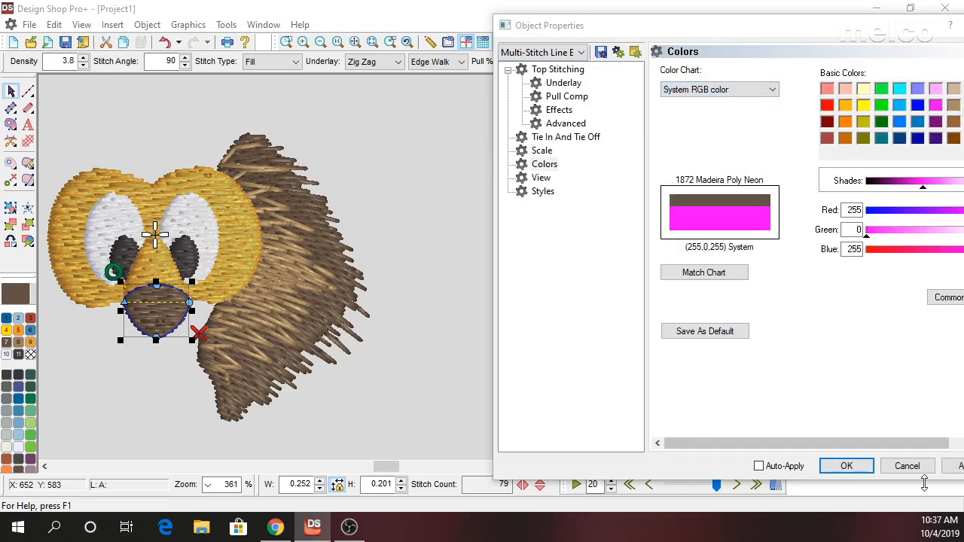
pyautogui.click(847, 466)
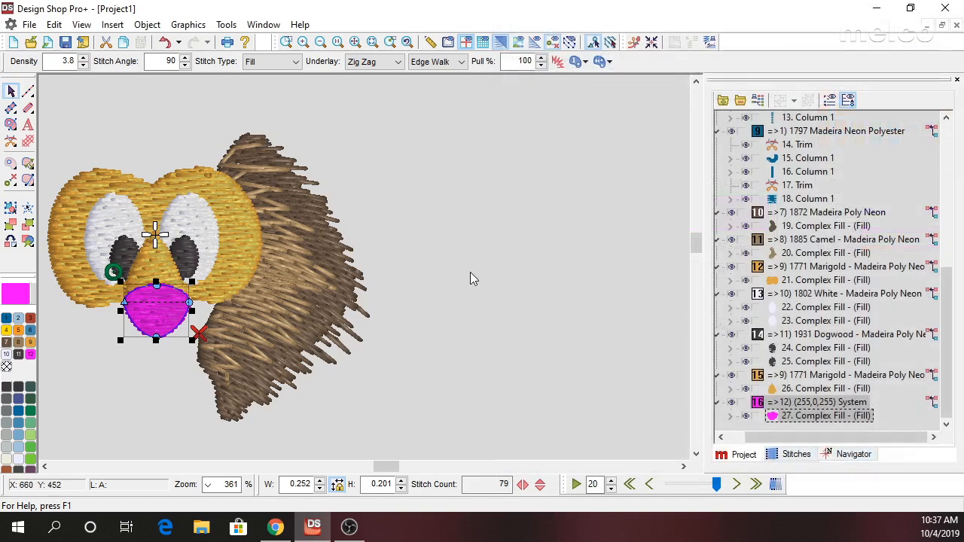
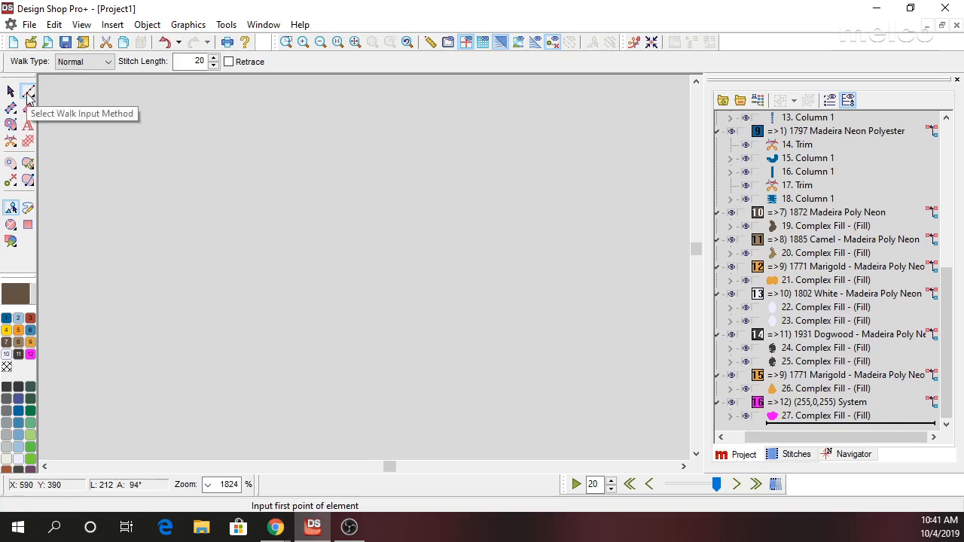
# Digitize the first capital of the short name as a Normal walk, with two uprights joined by a retraced diagonal.
pyautogui.click(360, 318)
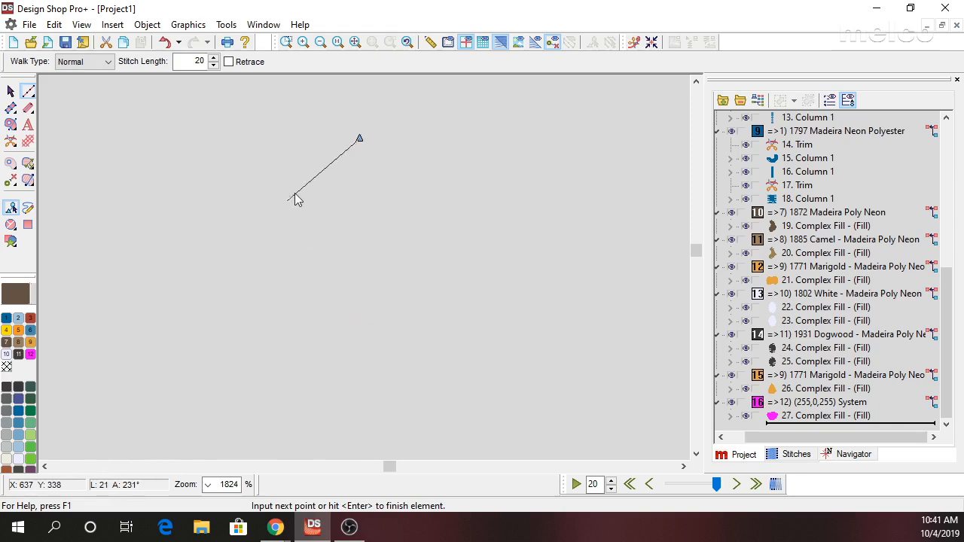
pyautogui.click(360, 220)
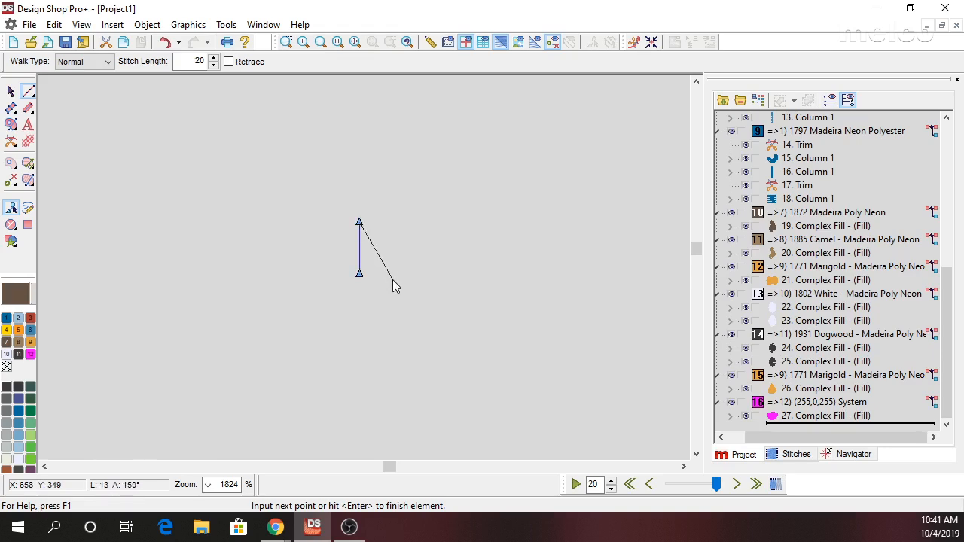
pyautogui.click(389, 273)
pyautogui.click(359, 221)
pyautogui.click(390, 273)
pyautogui.click(391, 219)
pyautogui.press('BackSpace')
pyautogui.click(391, 223)
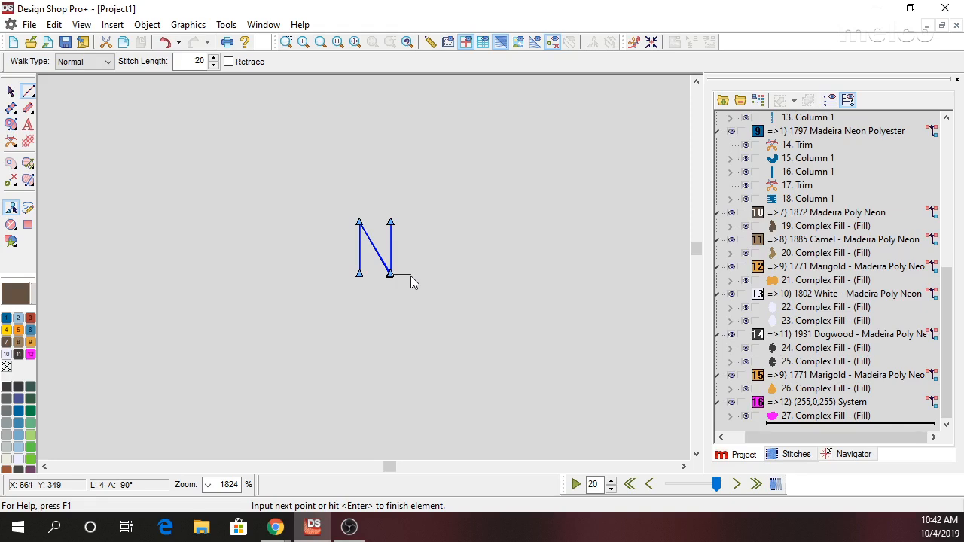
# Continue the walk along the baseline into the second capital, with two sloped legs meeting at a peak and a crossbar between them.
pyautogui.click(415, 274)
pyautogui.click(432, 223)
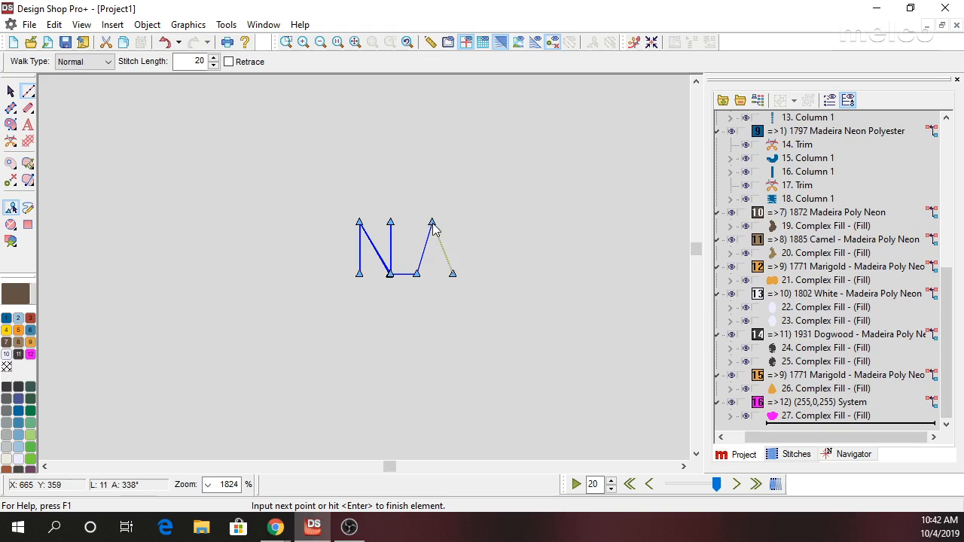
pyautogui.click(452, 274)
pyautogui.click(418, 274)
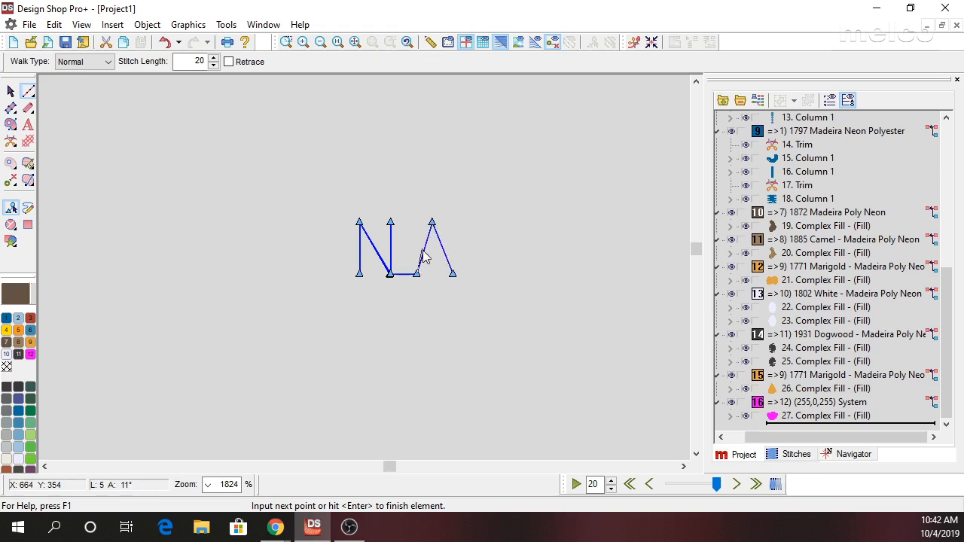
pyautogui.click(427, 243)
pyautogui.click(443, 248)
pyautogui.click(453, 274)
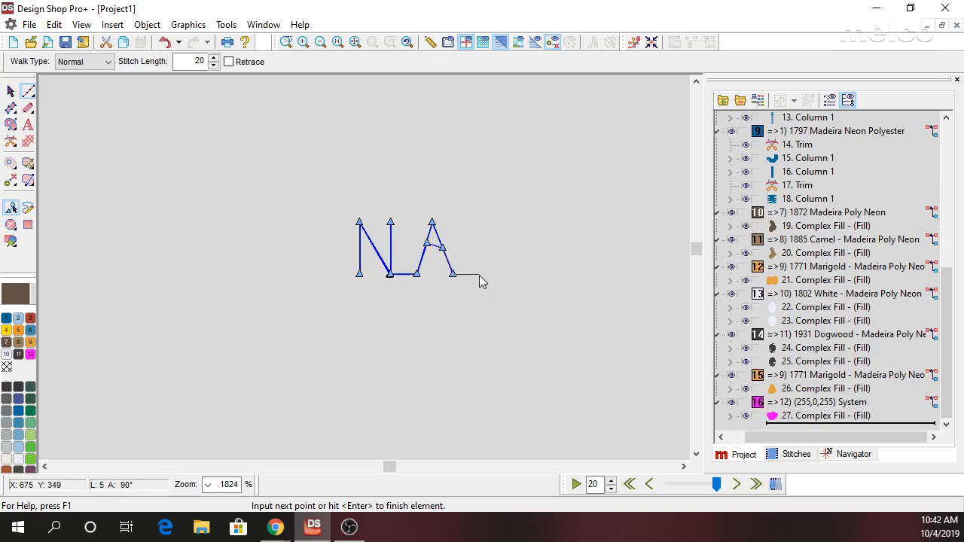
# Continue along the baseline into the third capital, with a central stem, a straight bar across its top, and the stem retraced down.
pyautogui.click(480, 274)
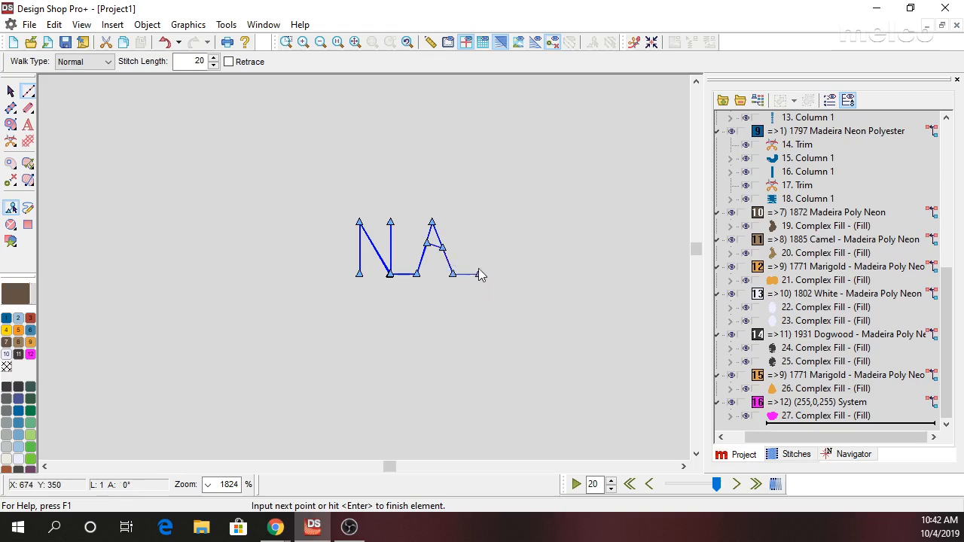
pyautogui.click(479, 218)
pyautogui.click(453, 217)
pyautogui.click(505, 217)
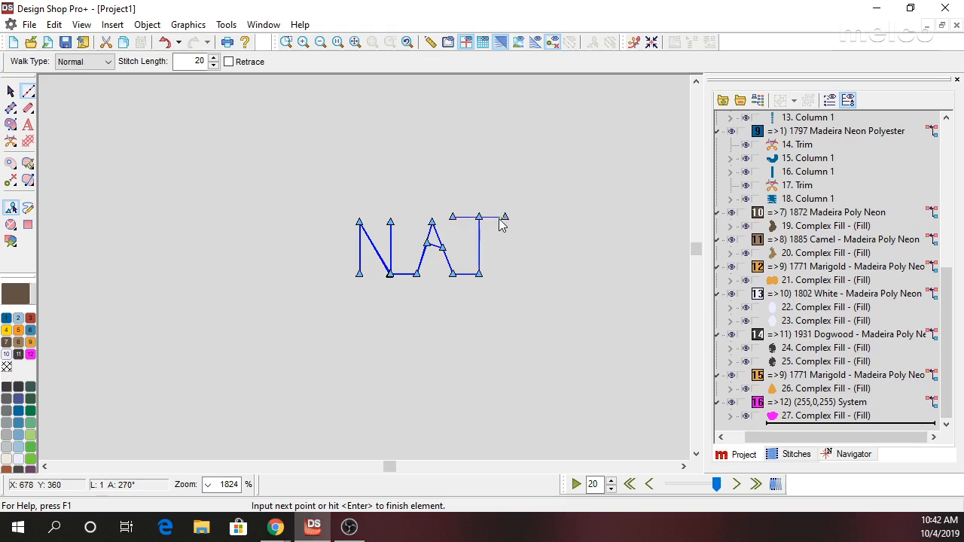
pyautogui.click(480, 274)
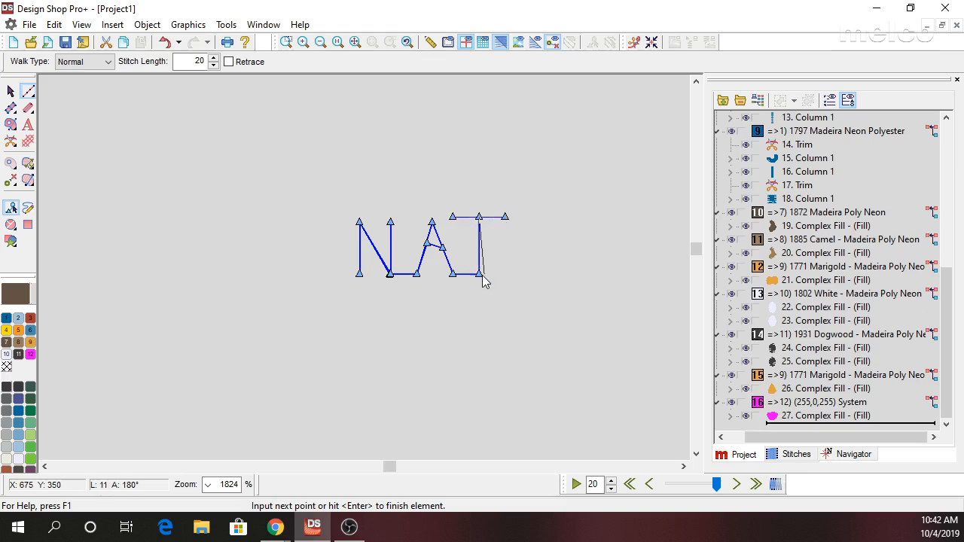
# Continue along the baseline into the fourth capital, with an upright stem and three horizontal bars, and finish the walk element.
pyautogui.click(526, 274)
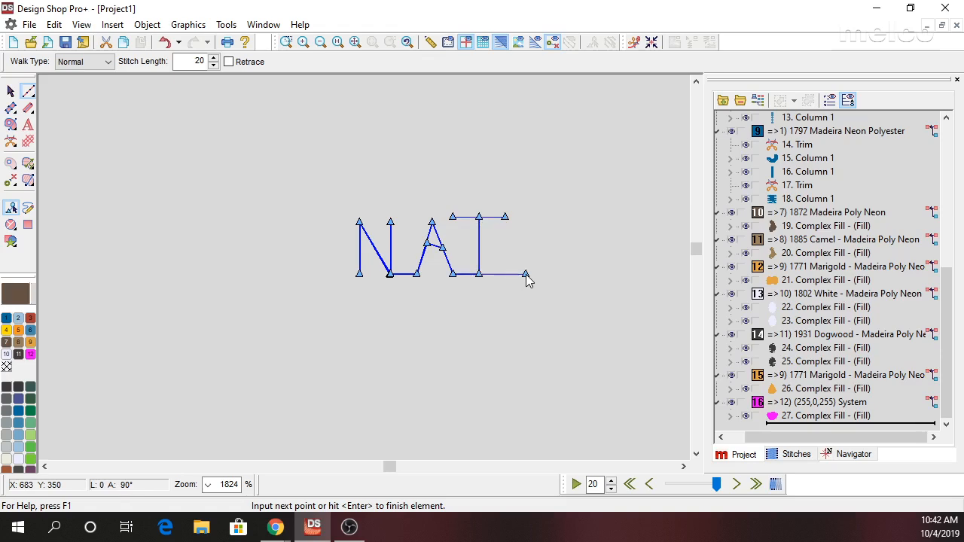
pyautogui.click(525, 218)
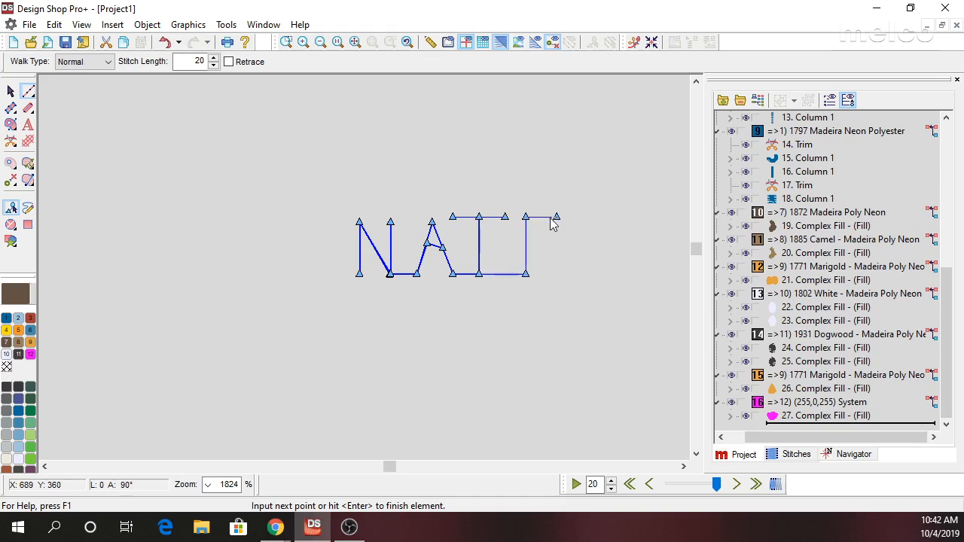
pyautogui.click(526, 218)
pyautogui.click(527, 243)
pyautogui.click(553, 243)
pyautogui.click(526, 242)
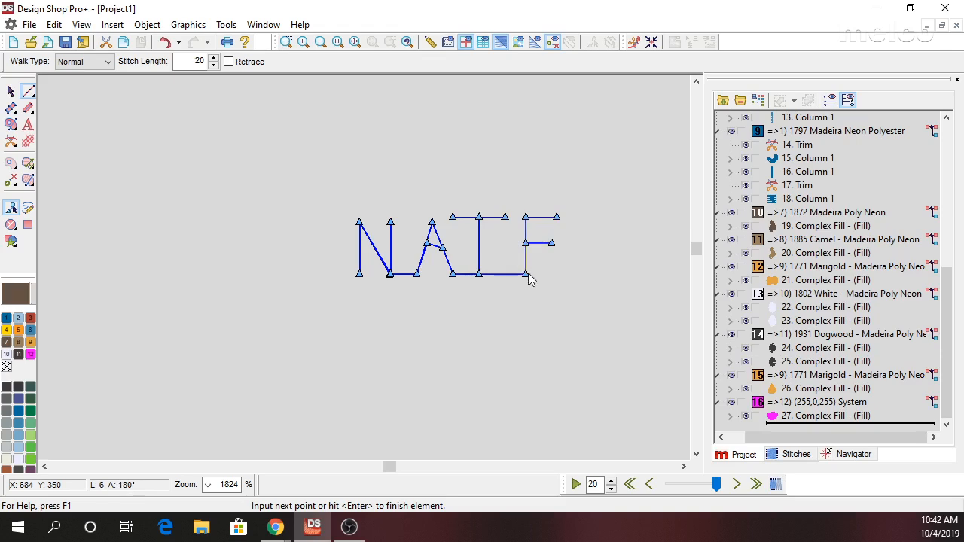
pyautogui.click(527, 274)
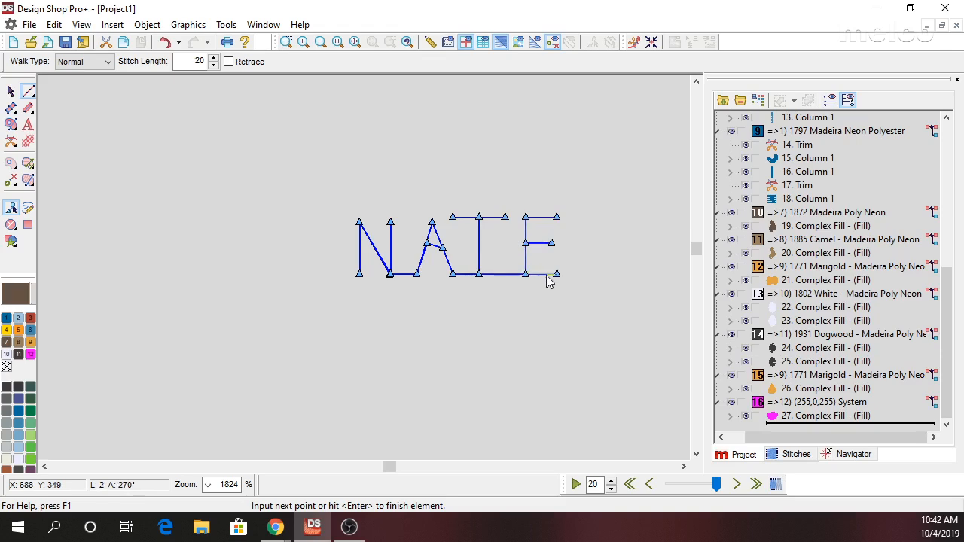
pyautogui.click(558, 275)
pyautogui.press('Return')
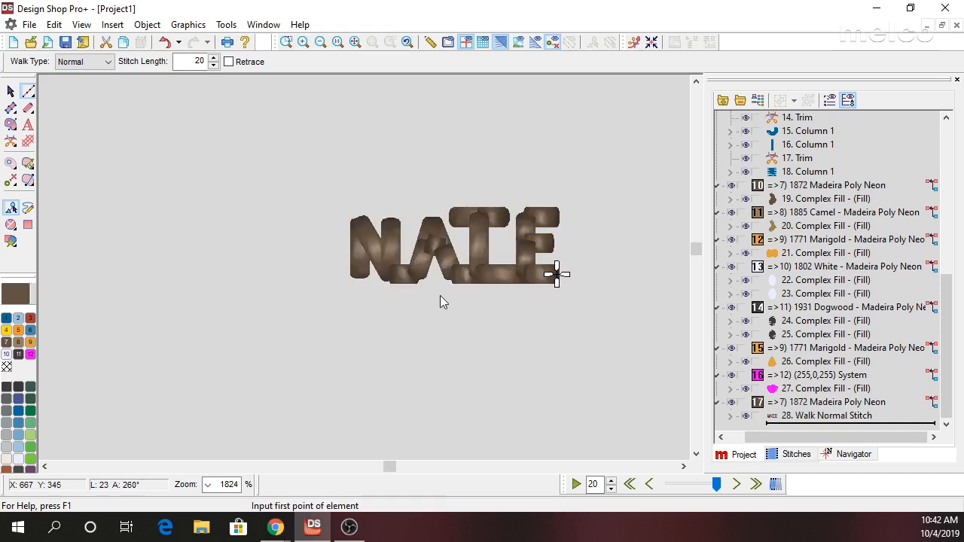
# Exit Walk input and inspect the small name lettering beside the rest of the design at 100% zoom.
pyautogui.scroll(-3, 460, 325)
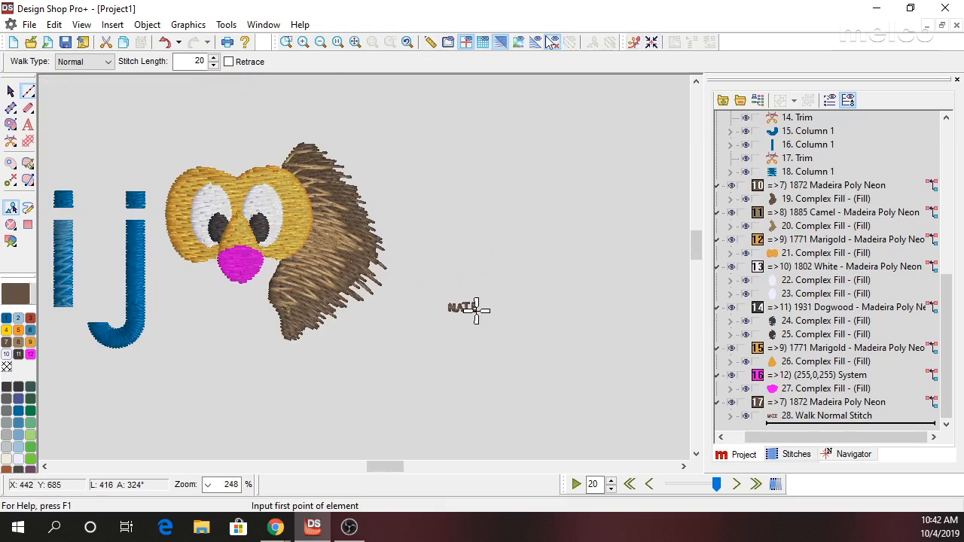
pyautogui.click(338, 42)
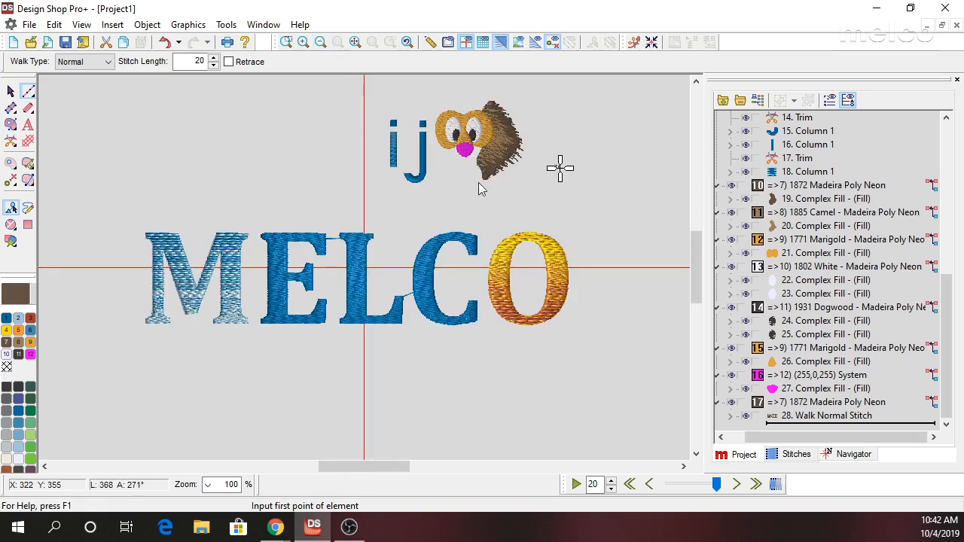
pyautogui.click(9, 92)
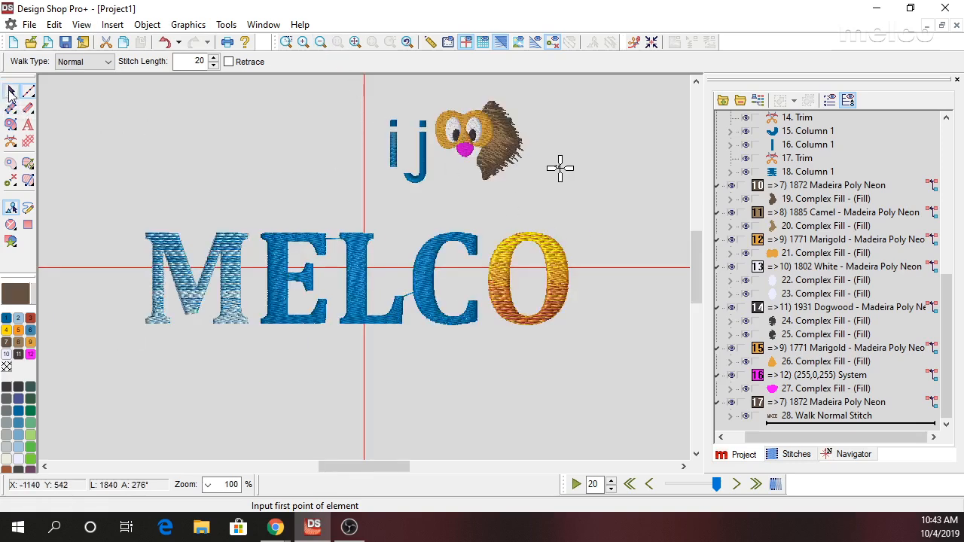
pyautogui.click(297, 184)
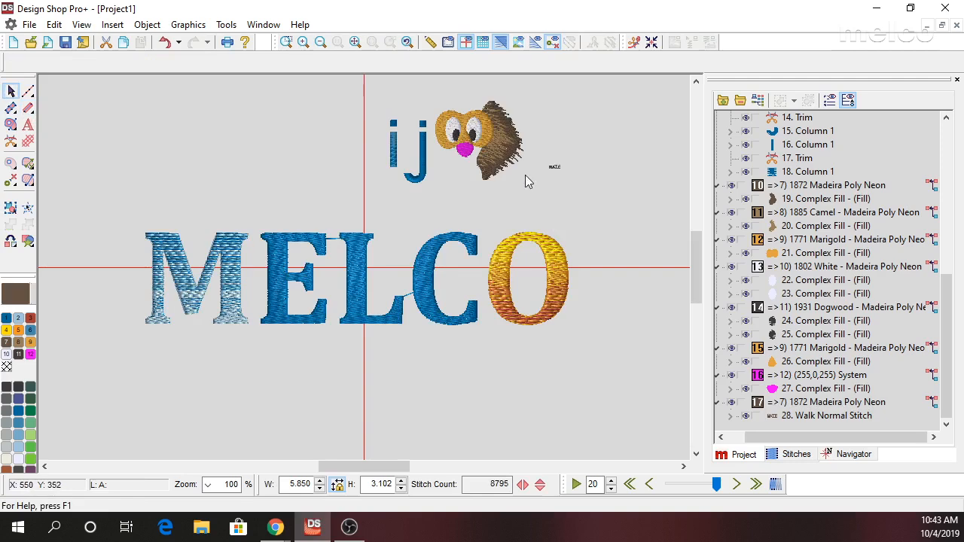